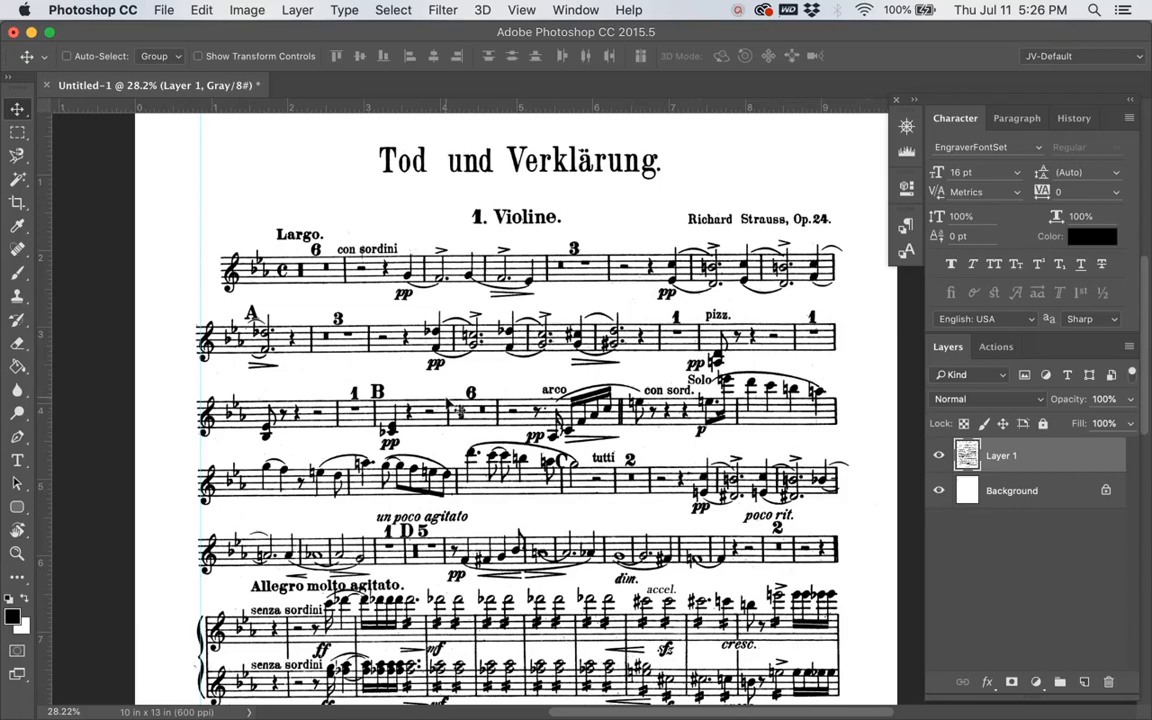
- Launch KeyCastr 2 and bring rehearsal mark B above the third staff into close view in the score
{"action": "scroll", "coordinate": [448, 403], "scroll_direction": "up", "scroll_amount": 5}
{"action": "scroll", "coordinate": [448, 403], "scroll_direction": "left", "scroll_amount": 5}
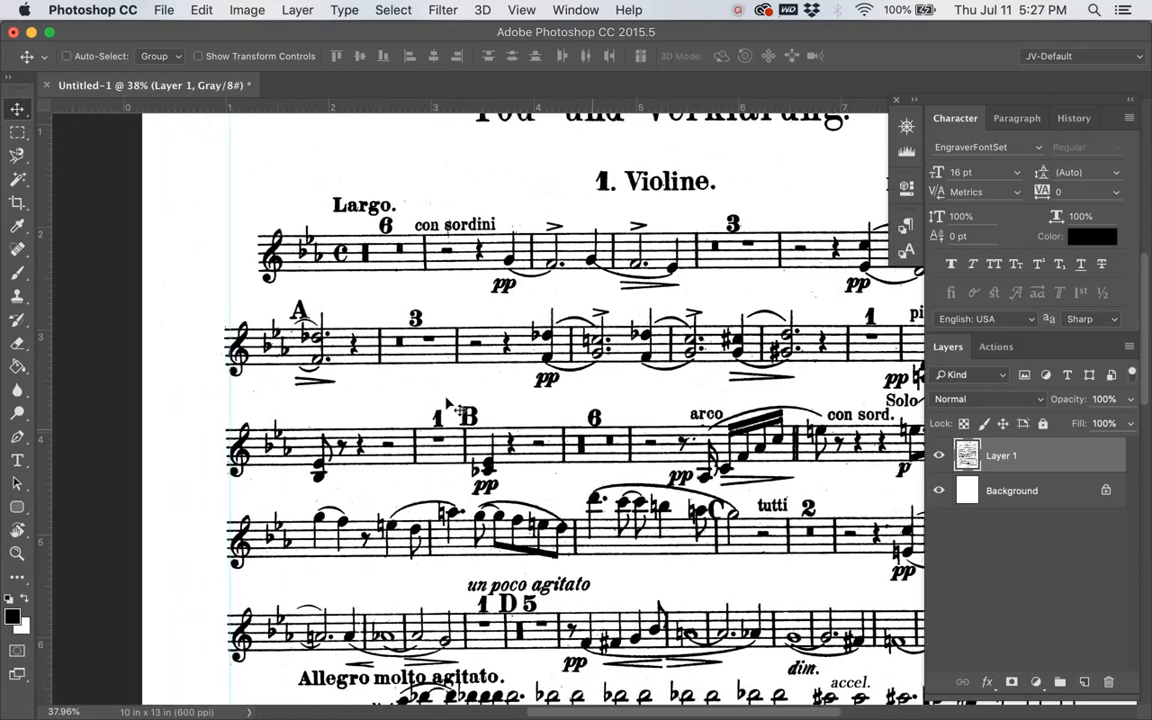
{"action": "scroll", "coordinate": [447, 401], "scroll_direction": "up", "scroll_amount": 5}
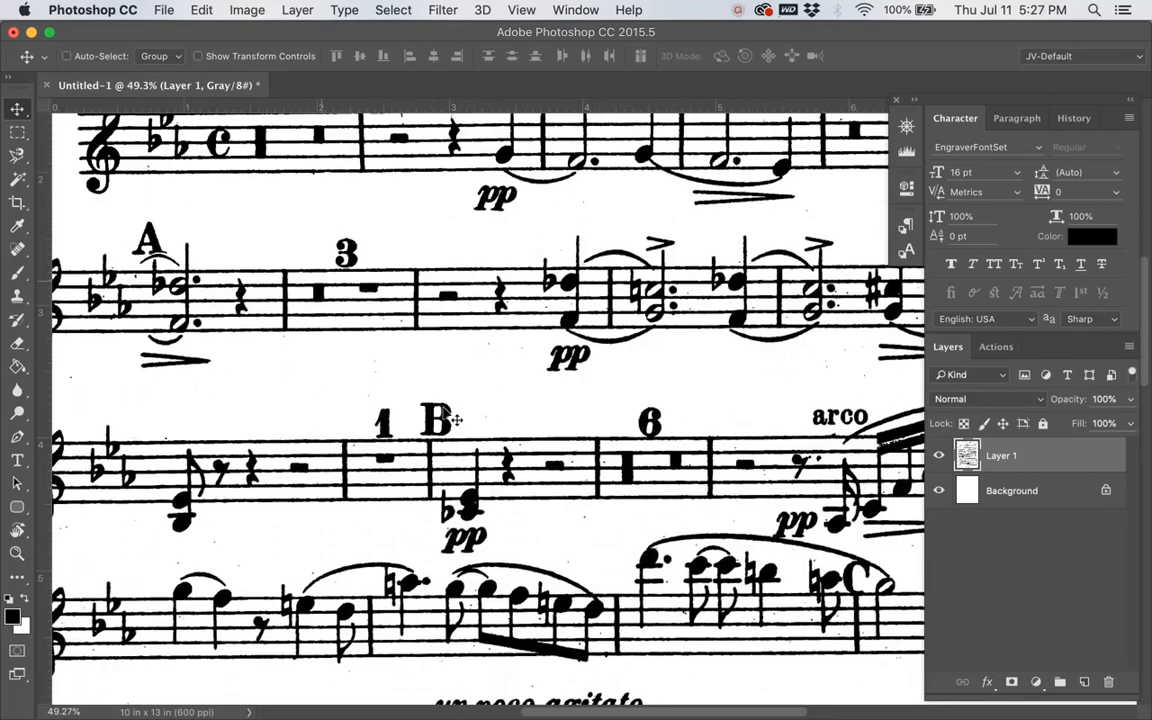
{"action": "scroll", "coordinate": [448, 411], "scroll_direction": "left", "scroll_amount": 3}
{"action": "scroll", "coordinate": [450, 415], "scroll_direction": "left", "scroll_amount": 3}
{"action": "scroll", "coordinate": [450, 413], "scroll_direction": "up", "scroll_amount": 3}
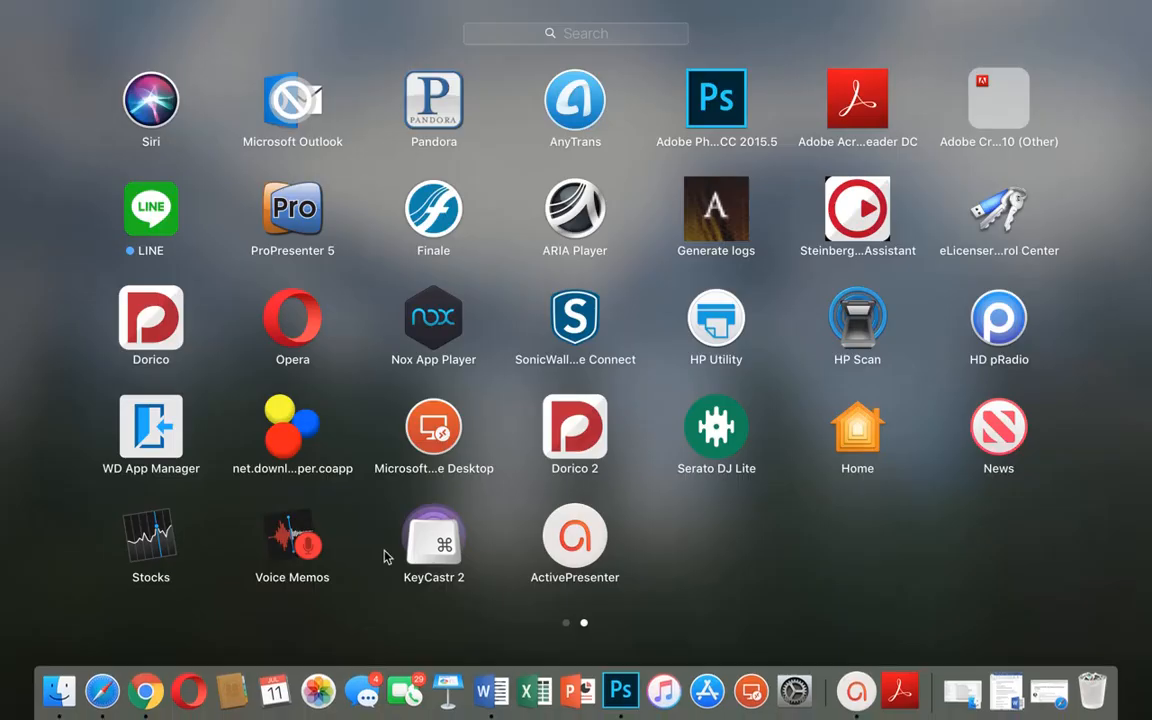
{"action": "left_click", "coordinate": [435, 543]}
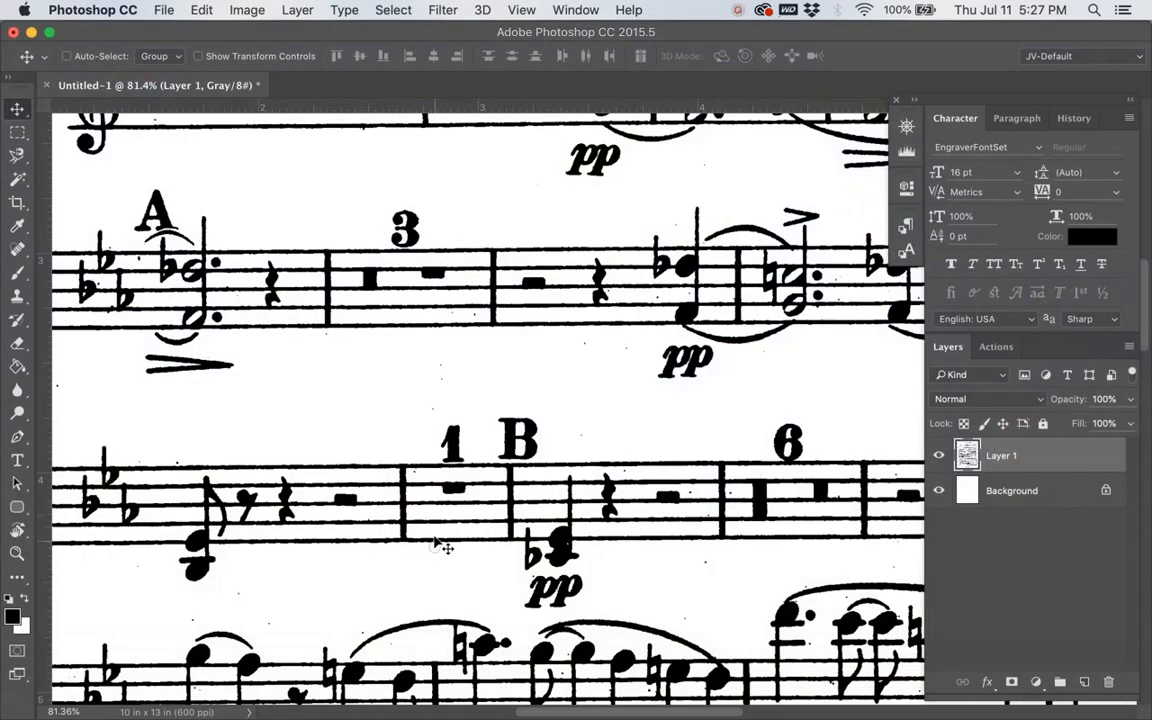
{"action": "left_click", "coordinate": [299, 428]}
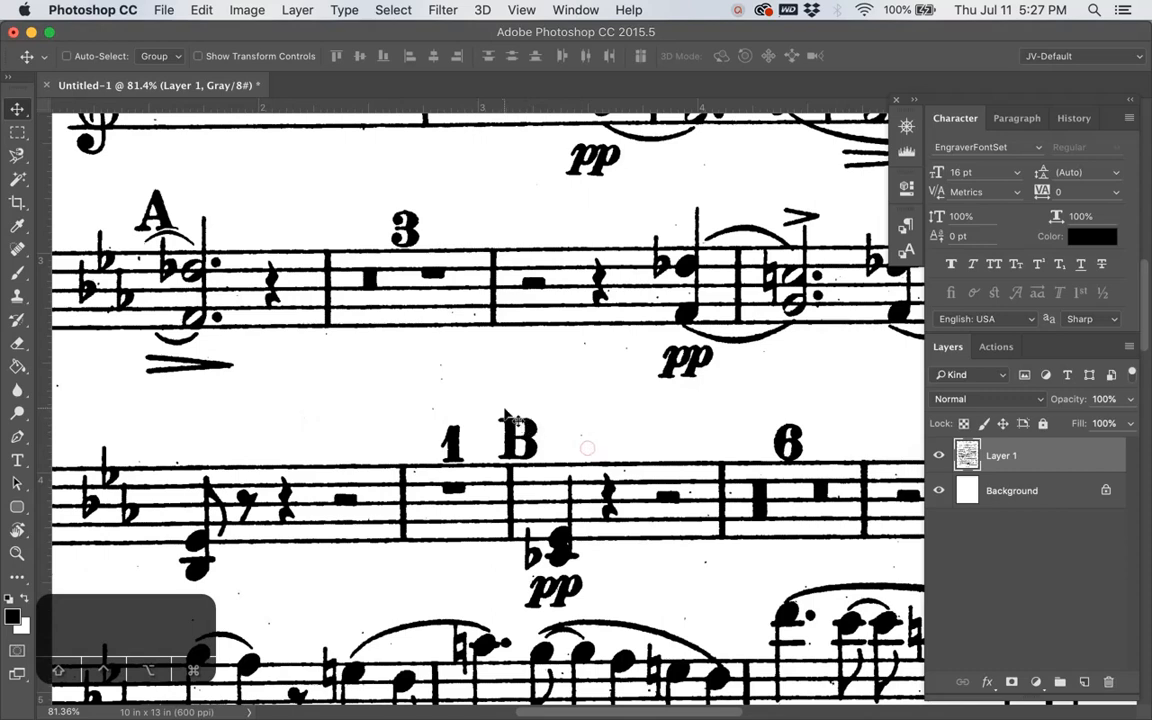
- Select a rectangular area around rehearsal mark B above the third staff, leaving a small margin on all sides
{"action": "key", "text": "m"}
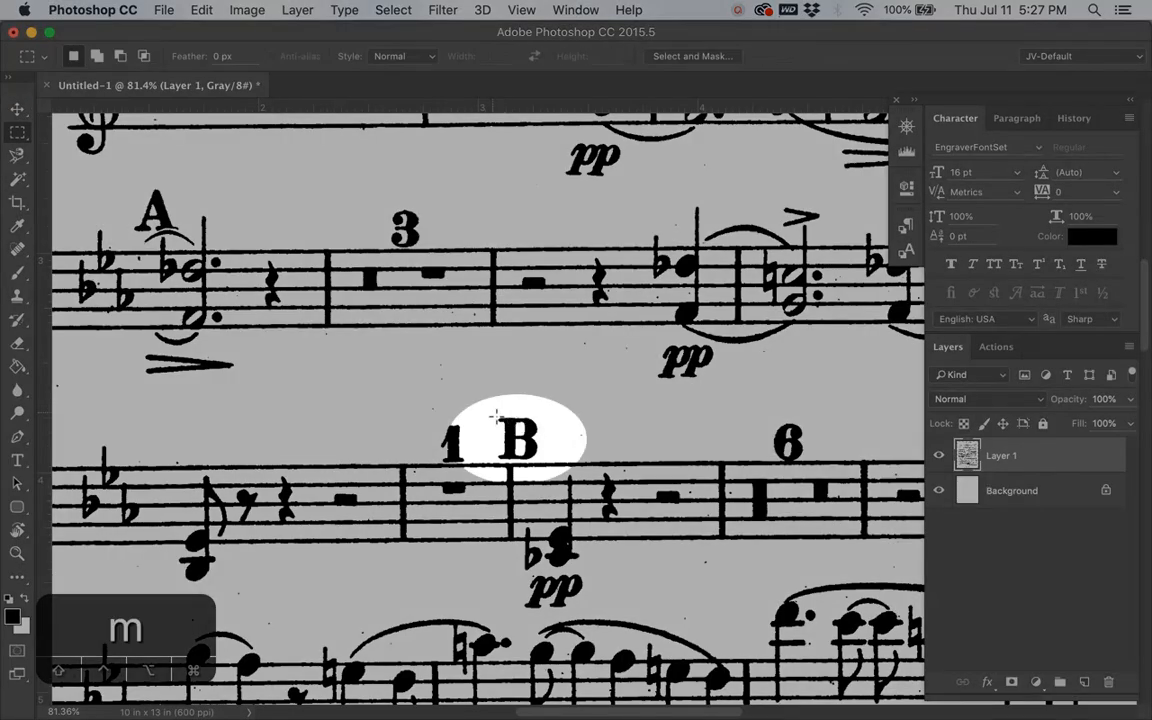
{"action": "left_click_drag", "start_coordinate": [500, 418], "coordinate": [544, 462]}
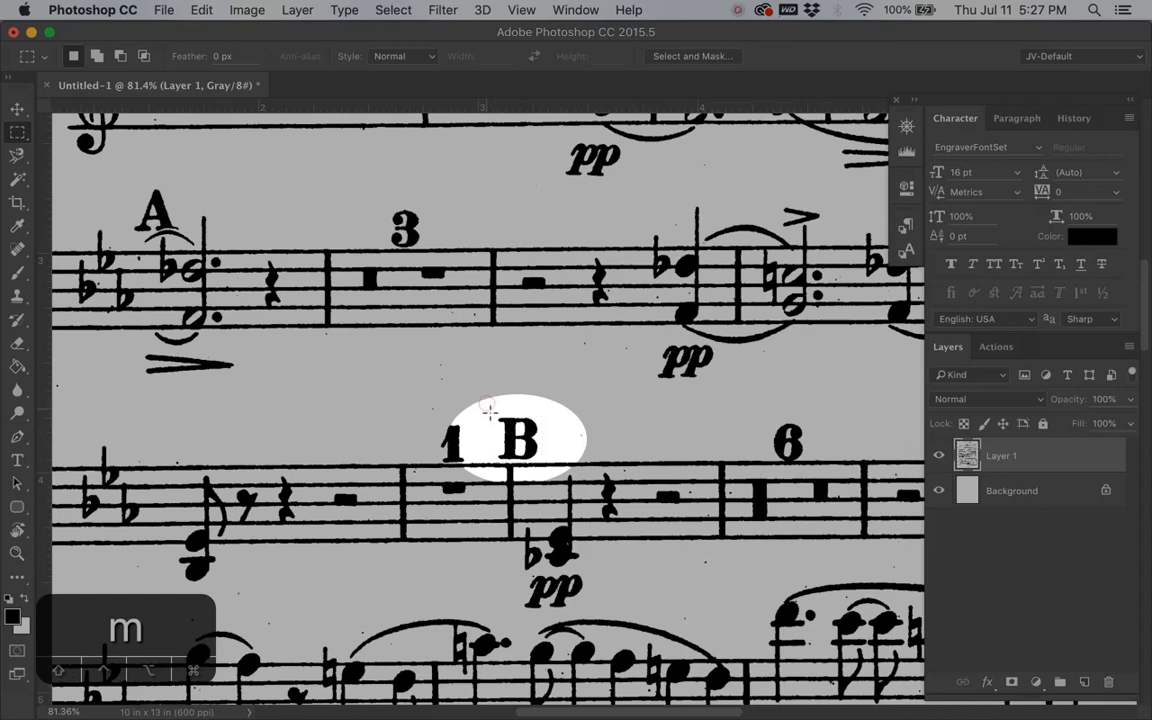
{"action": "left_click_drag", "start_coordinate": [489, 413], "coordinate": [549, 465]}
- Stroke the selection around the B on Layer 1 with a centered 9 px black outline and deselect it
{"action": "right_click", "coordinate": [541, 446]}
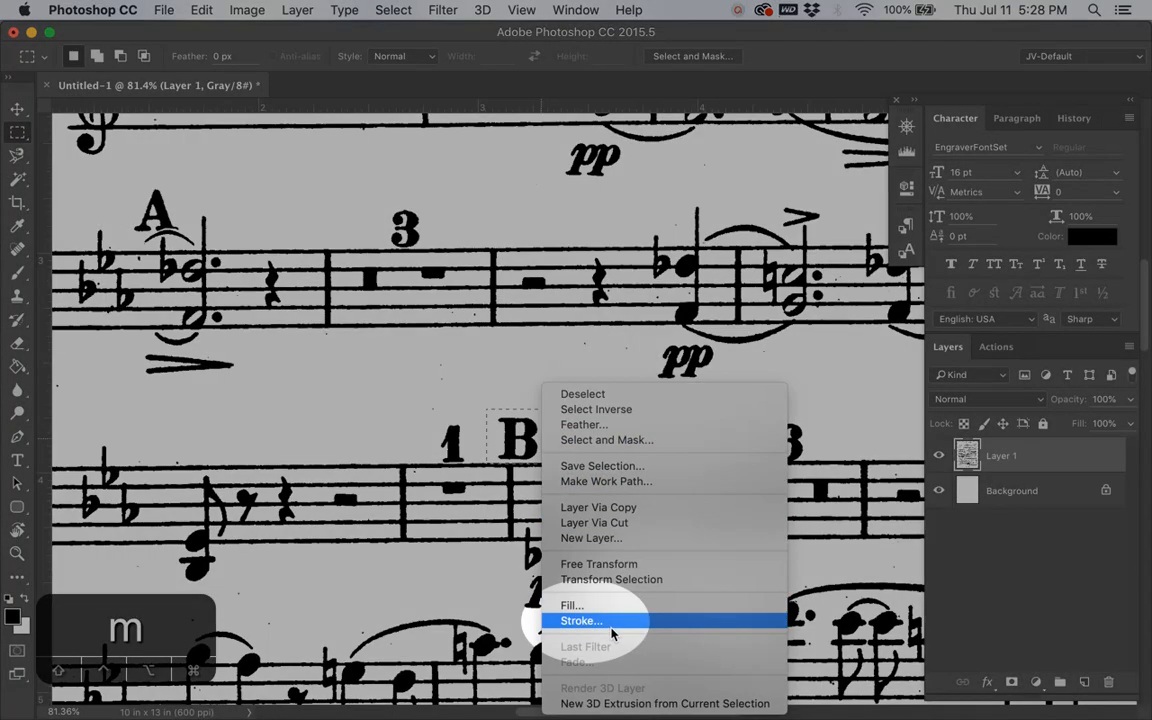
{"action": "left_click", "coordinate": [612, 621]}
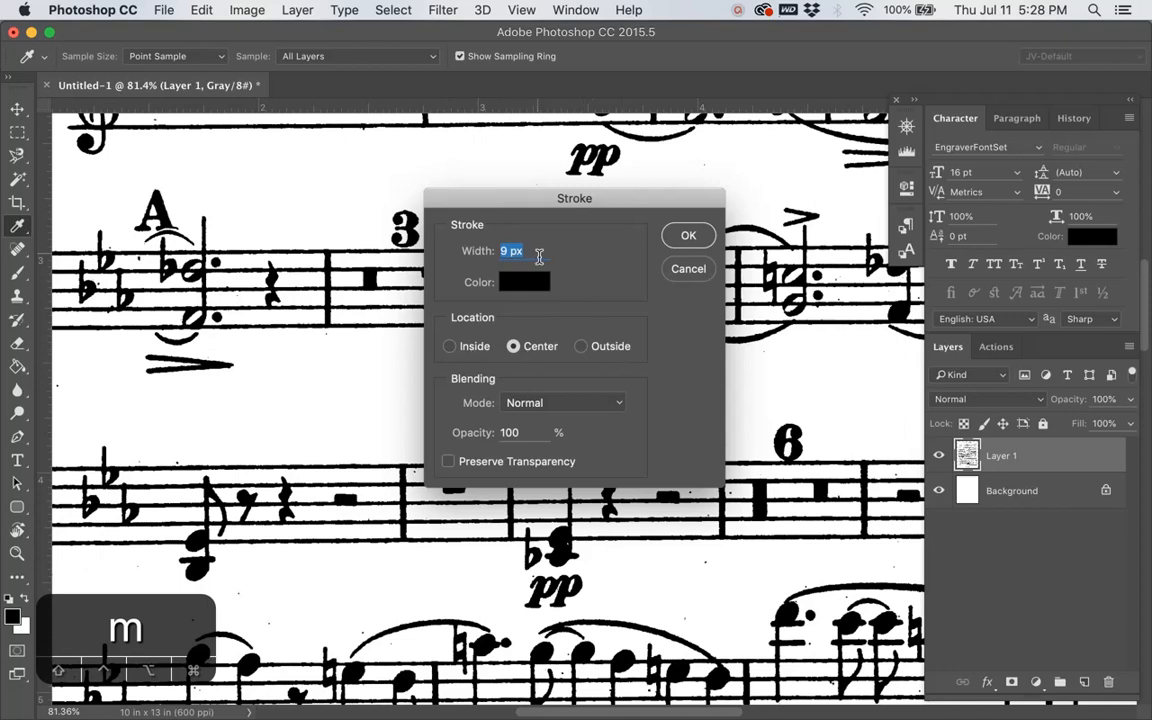
{"action": "left_click", "coordinate": [690, 237]}
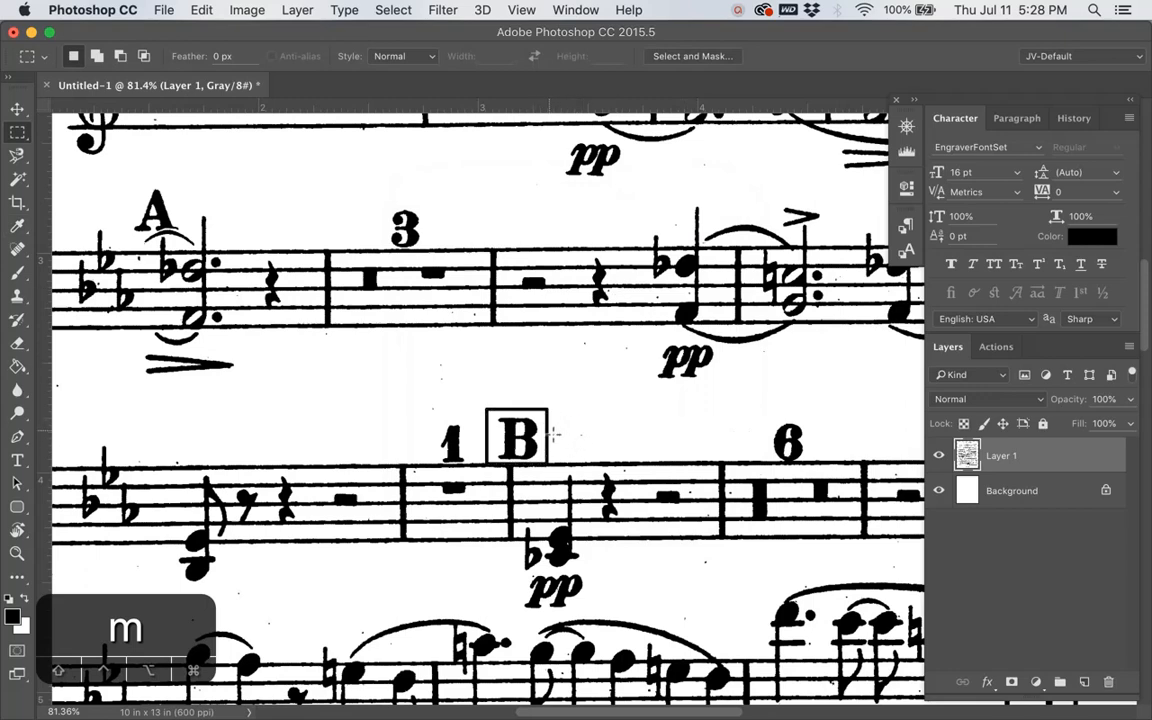
- Try erasing the right side of the box around the B with the Eraser on Layer 1
{"action": "scroll", "coordinate": [553, 434], "scroll_direction": "up", "scroll_amount": 3}
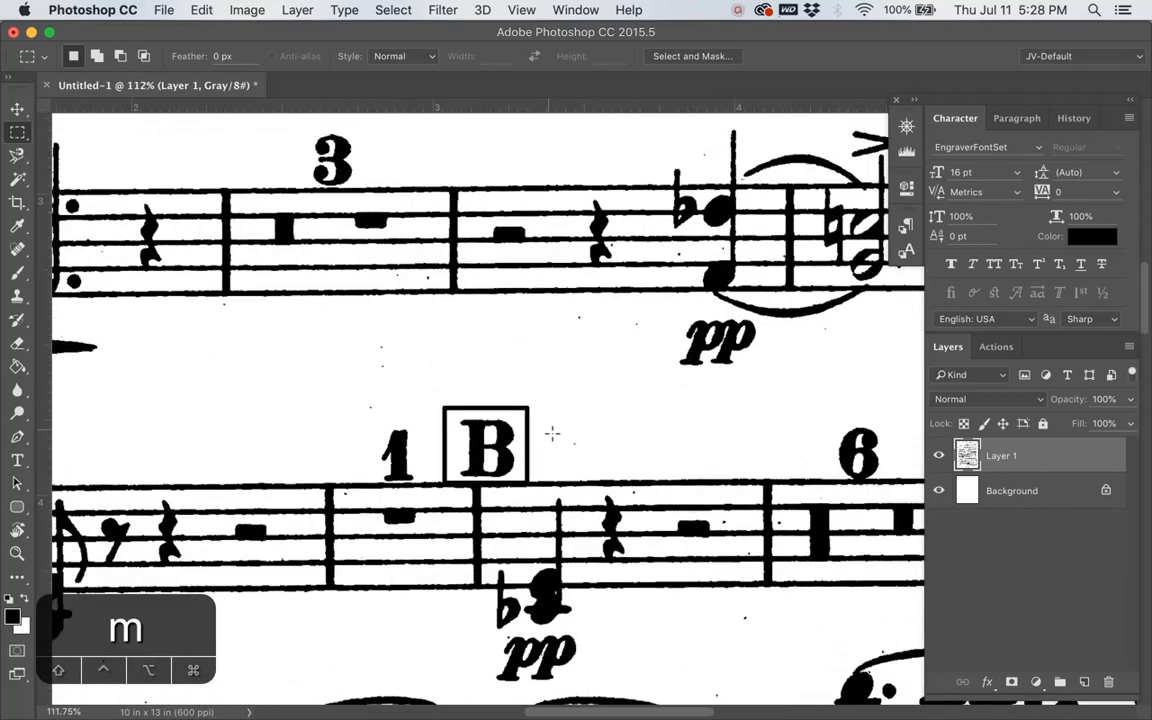
{"action": "key", "text": "e"}
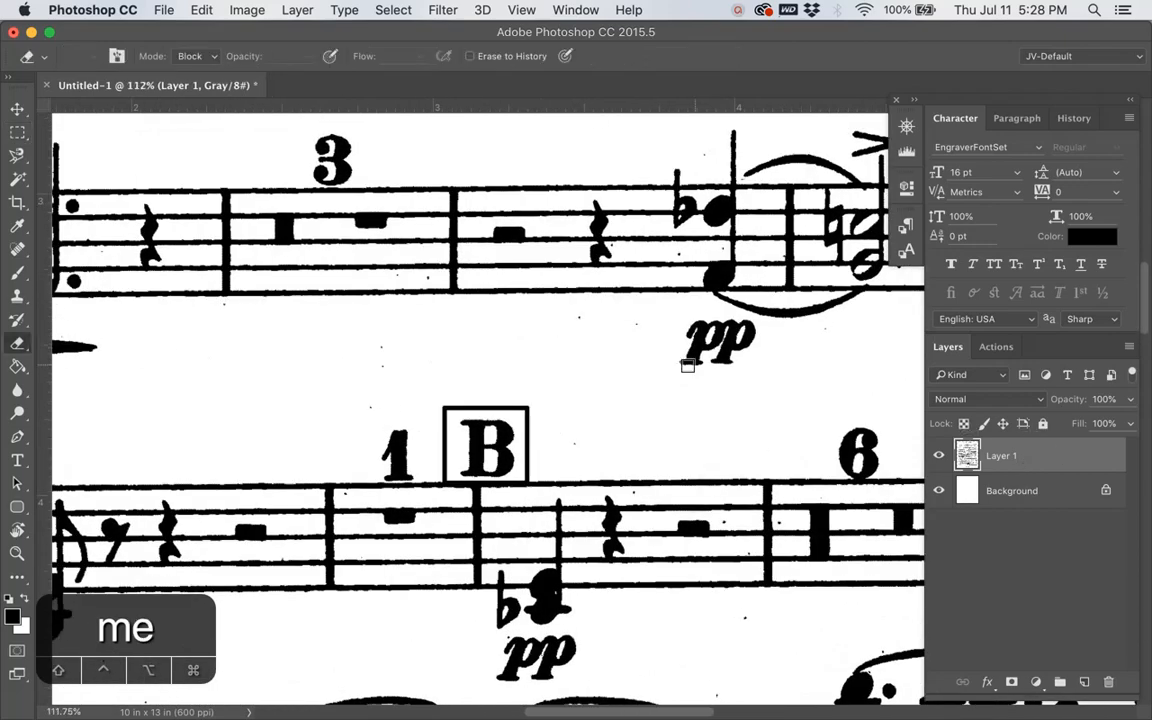
{"action": "key", "text": "e"}
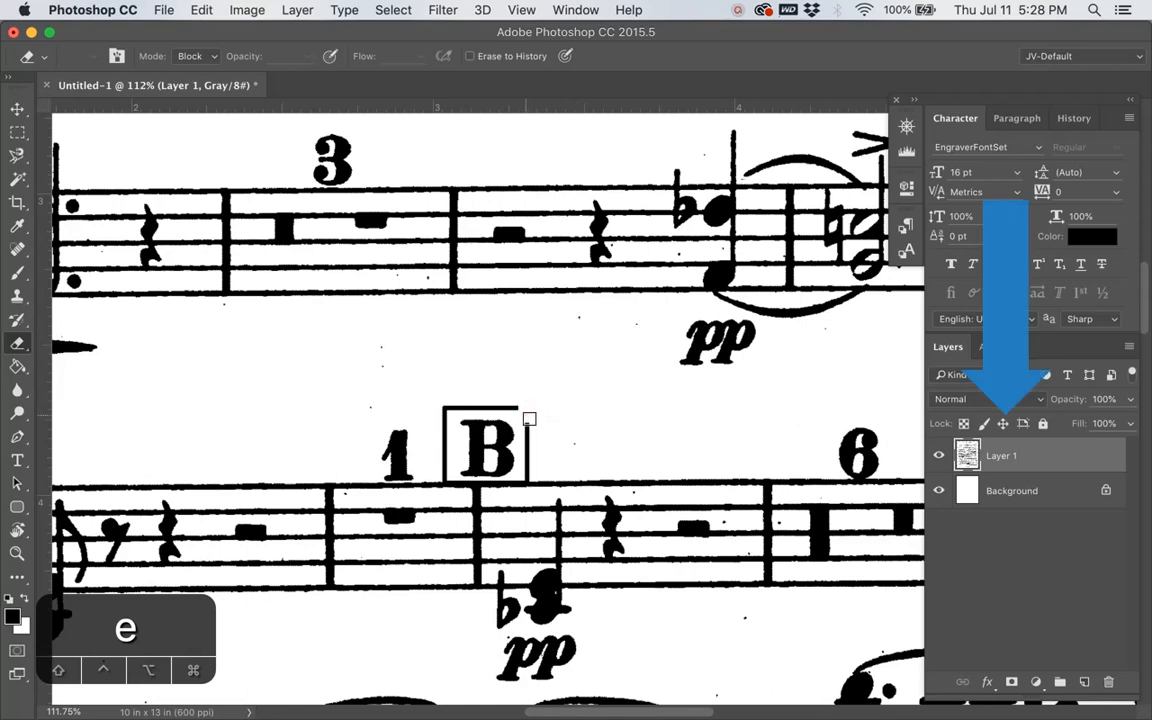
{"action": "left_click_drag", "start_coordinate": [527, 411], "coordinate": [529, 468]}
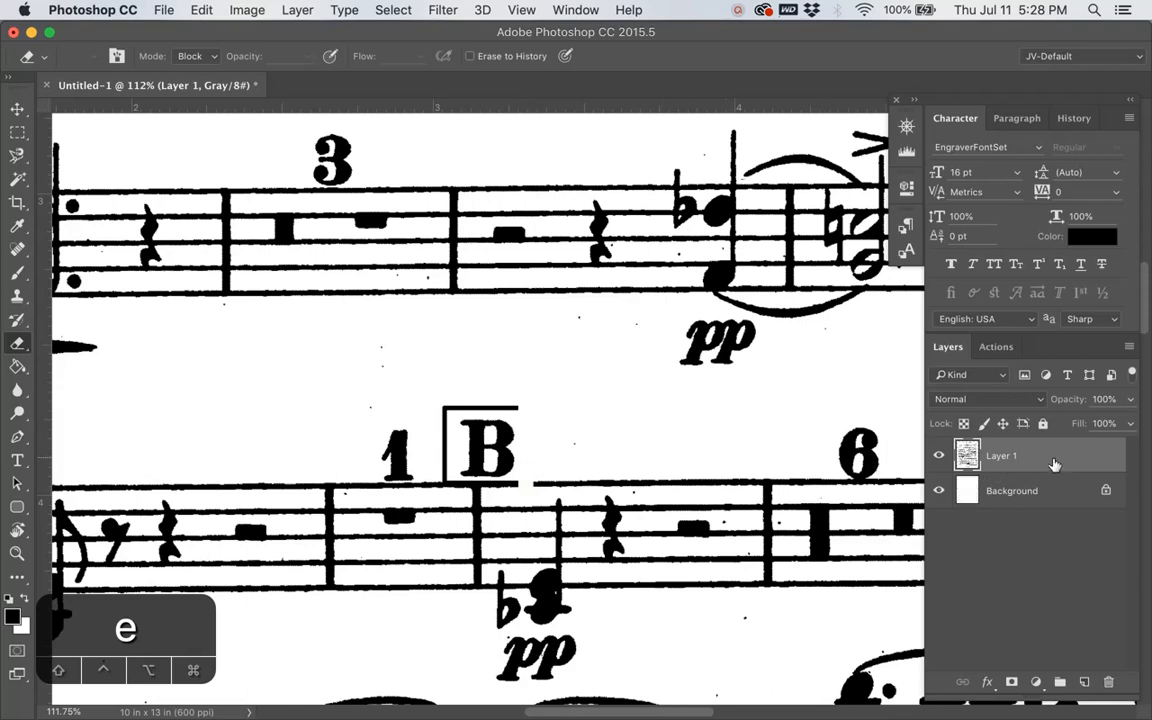
- Revert the document history to the larger rectangular selection around the B, before the outline and eraser marks
{"action": "left_click", "coordinate": [1074, 122]}
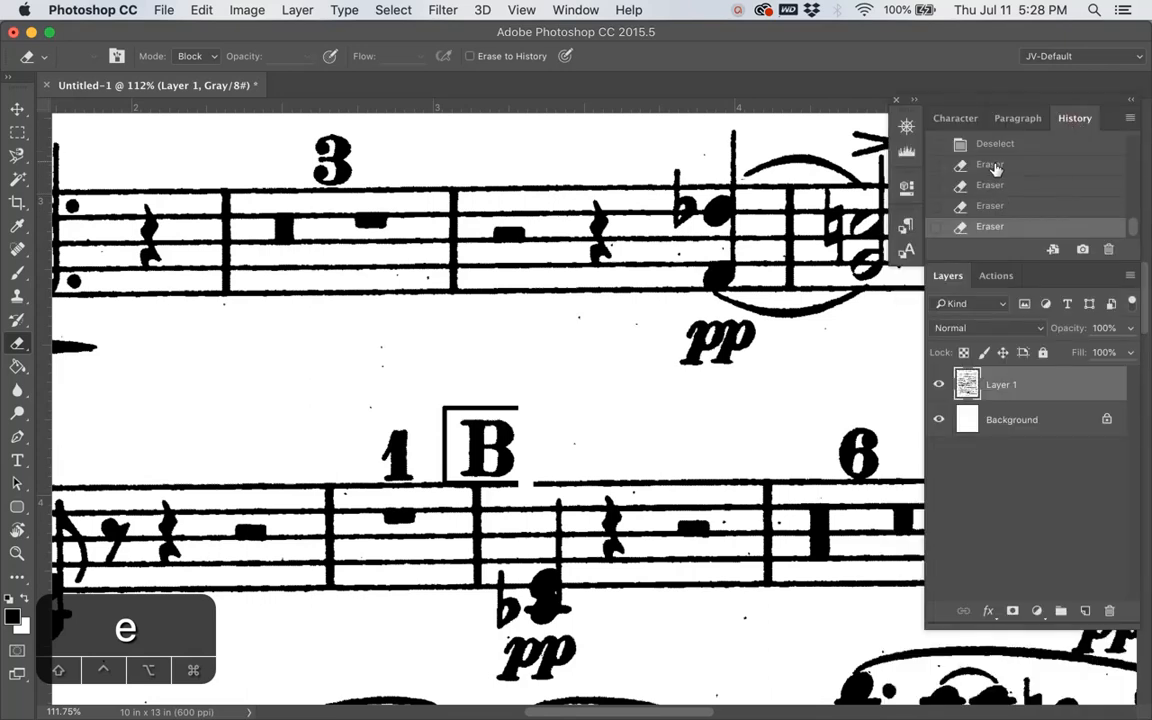
{"action": "left_click", "coordinate": [990, 162]}
{"action": "scroll", "coordinate": [1000, 172], "scroll_direction": "up", "scroll_amount": 5}
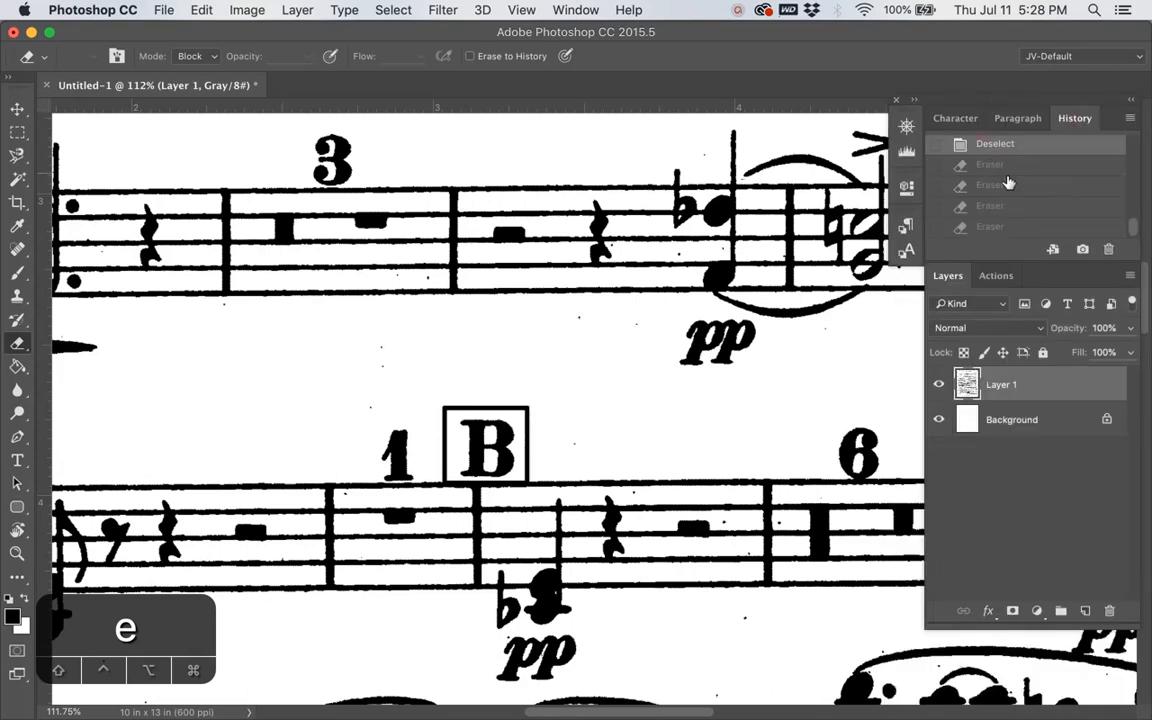
{"action": "scroll", "coordinate": [1010, 183], "scroll_direction": "down", "scroll_amount": 3}
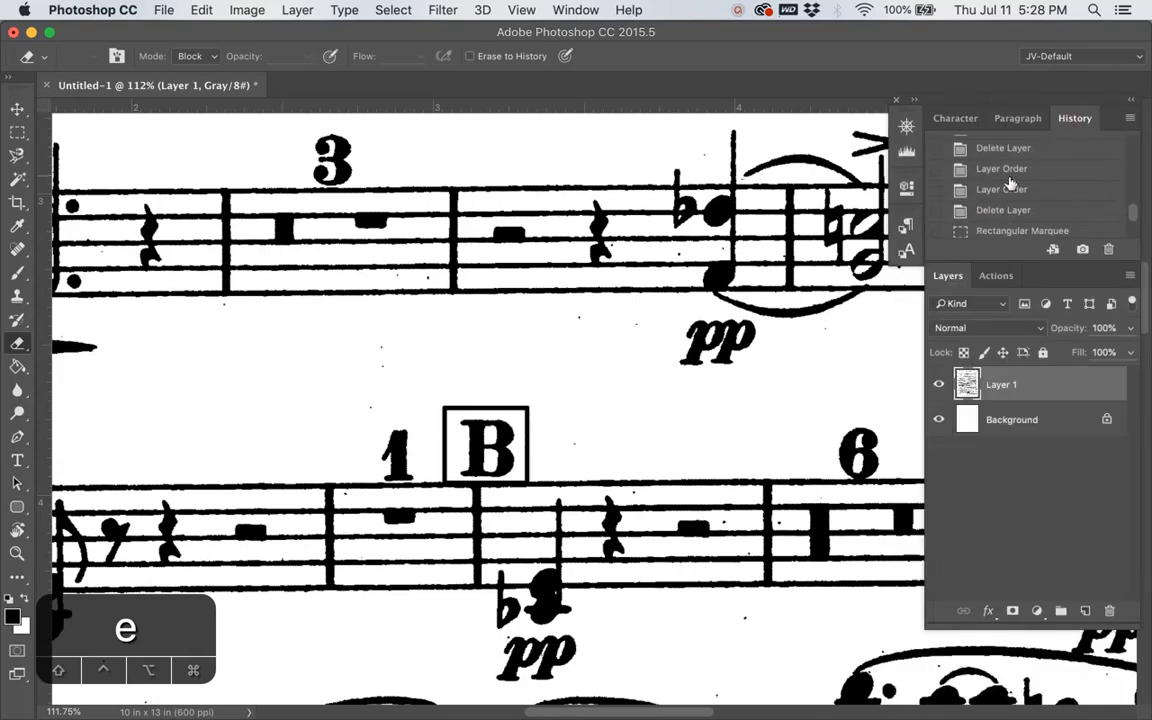
{"action": "left_click", "coordinate": [1010, 230]}
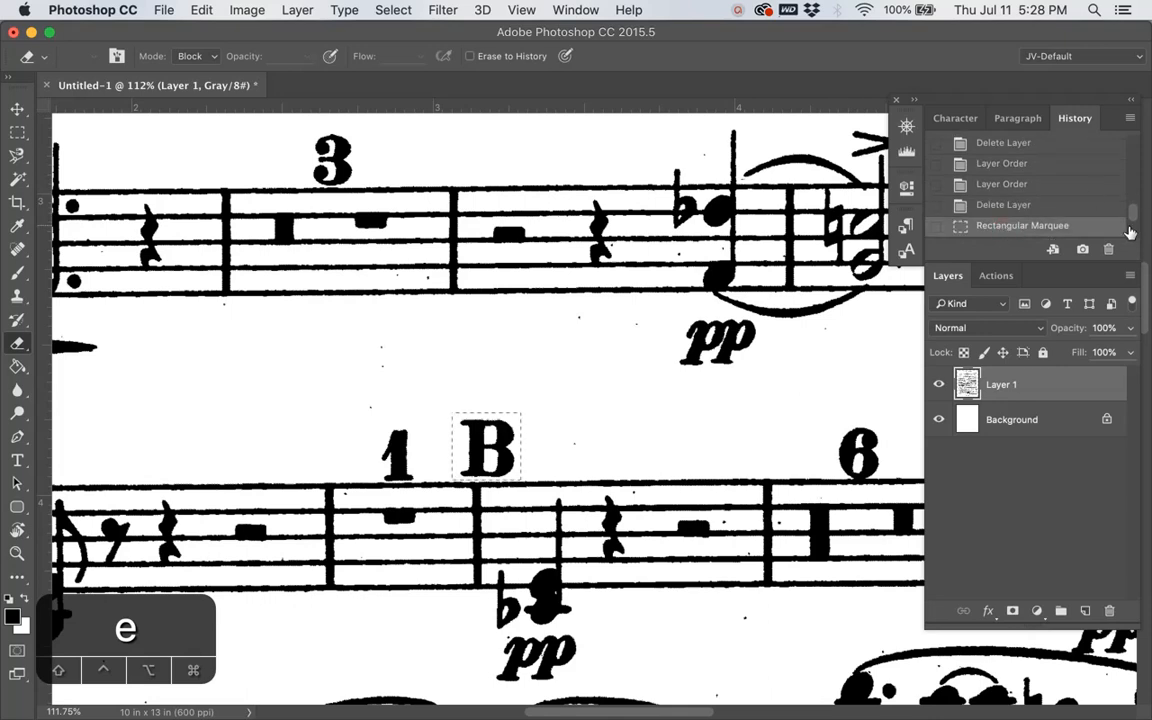
{"action": "left_click_drag", "start_coordinate": [1133, 217], "coordinate": [1134, 220]}
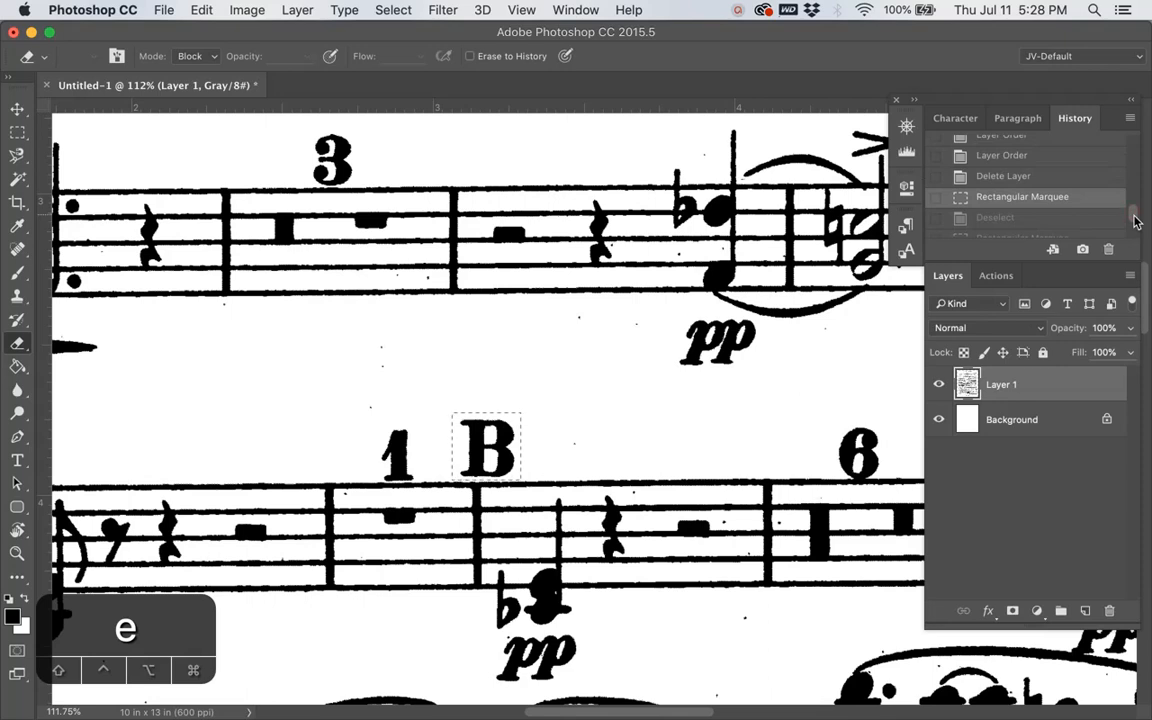
{"action": "left_click", "coordinate": [1021, 238]}
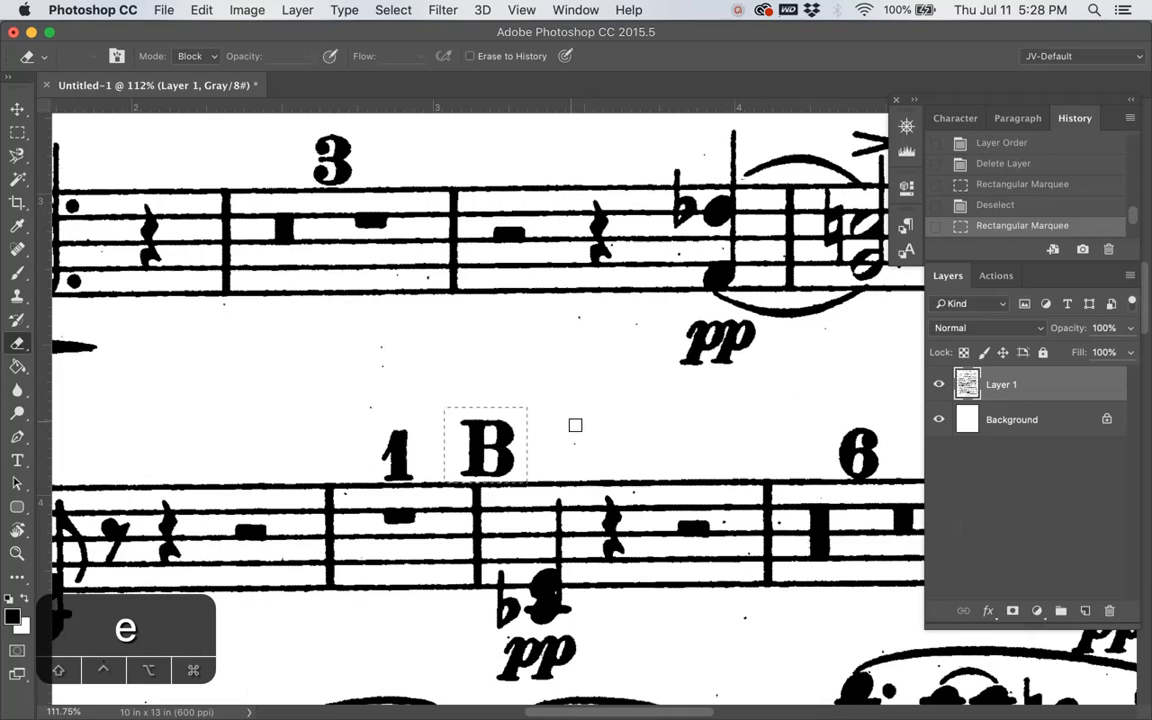
- Add a new layer and stroke the selection around the B on it with a centered 9 px black outline
{"action": "key", "text": "m"}
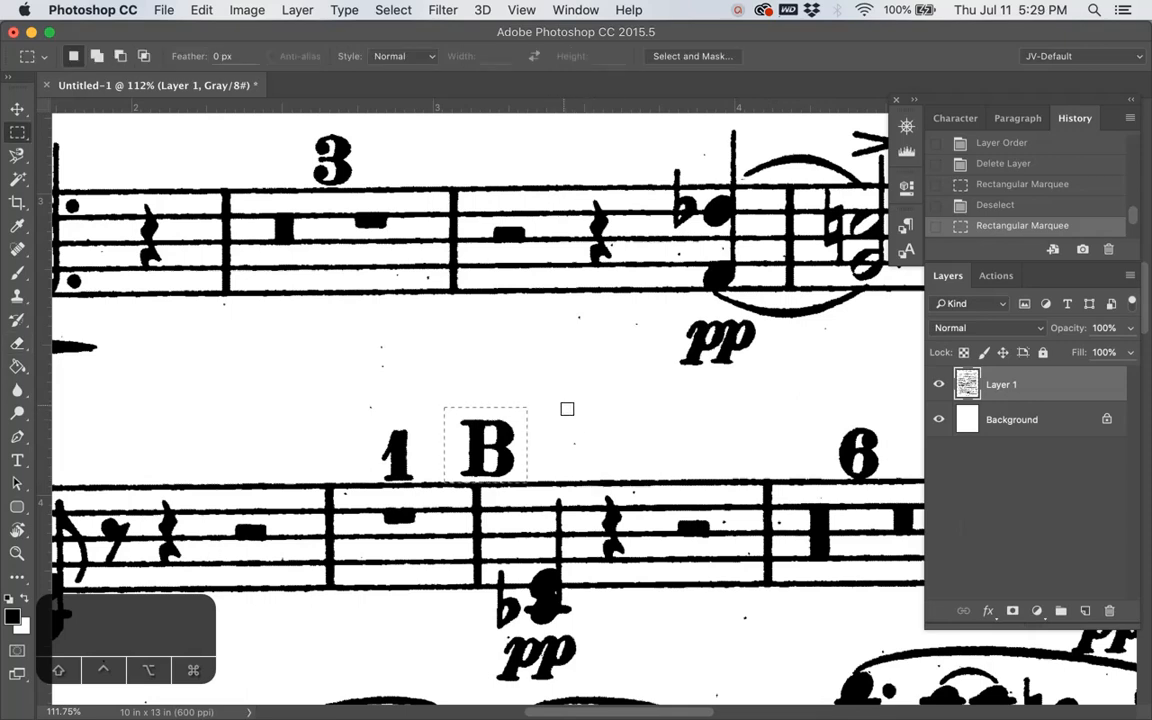
{"action": "left_click", "coordinate": [1087, 611]}
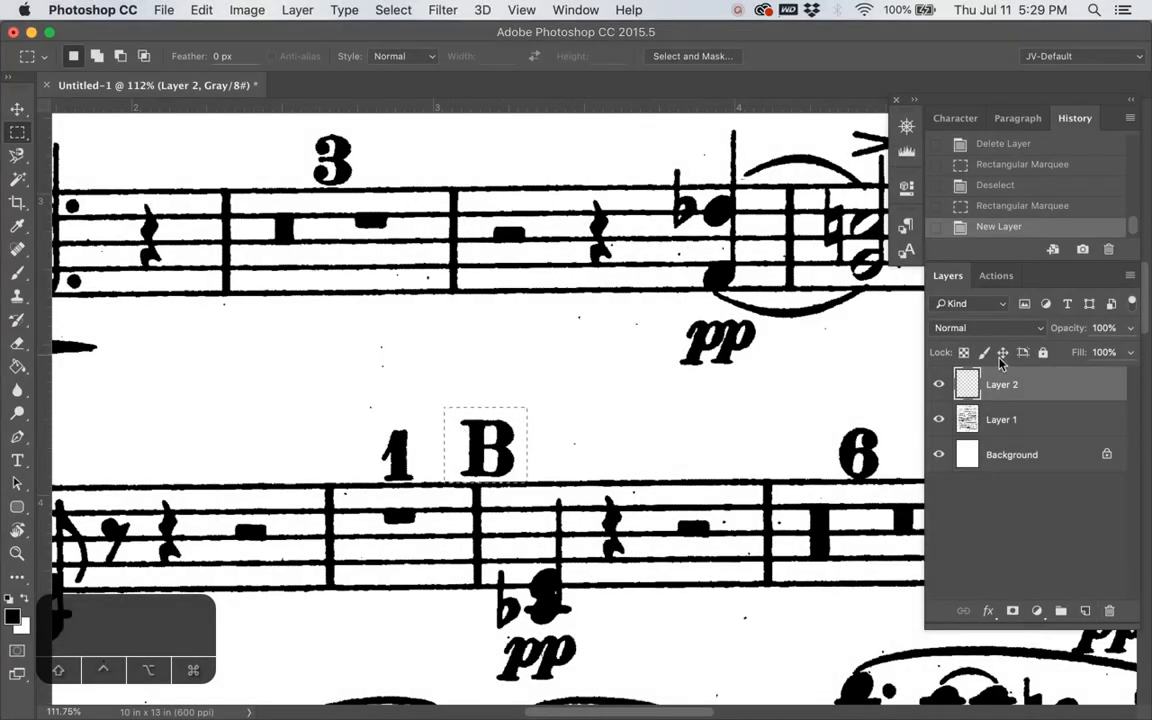
{"action": "right_click", "coordinate": [518, 475]}
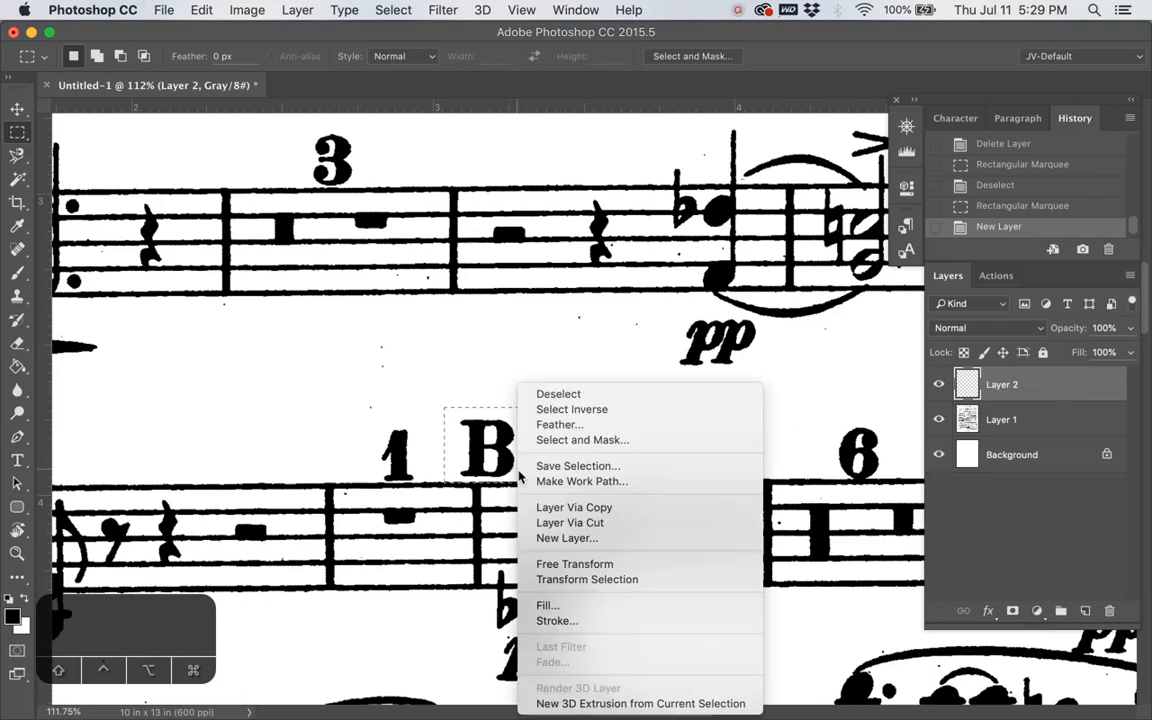
{"action": "left_click", "coordinate": [606, 620]}
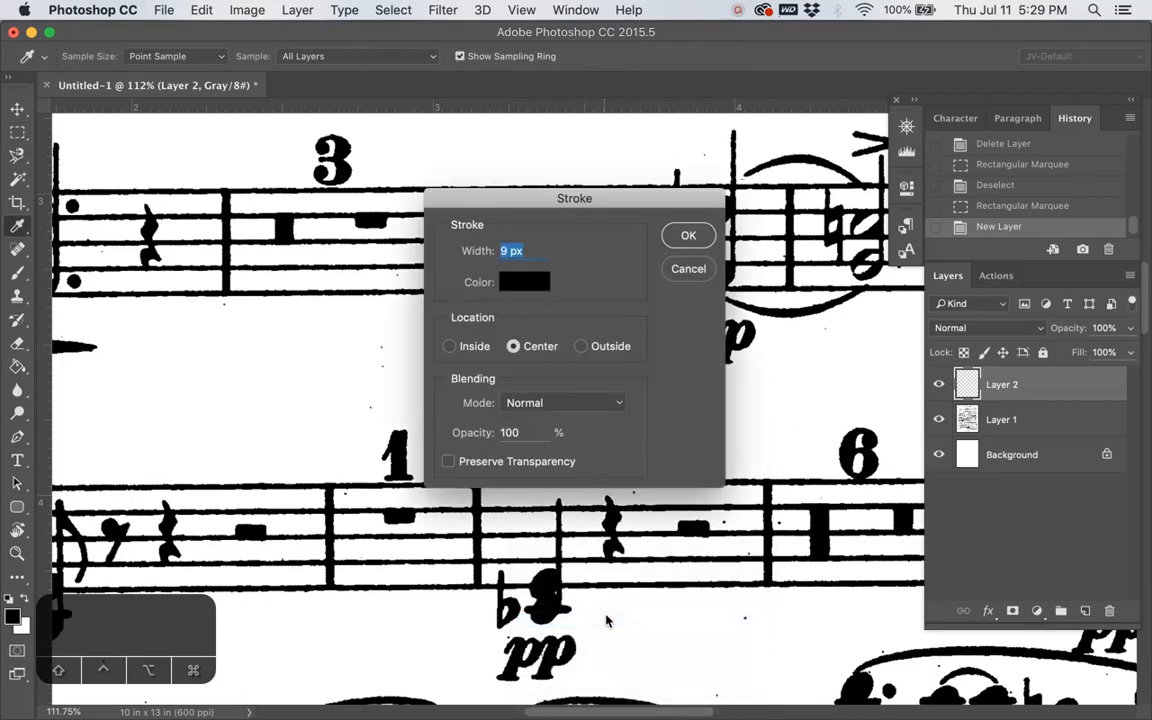
{"action": "left_click", "coordinate": [686, 240]}
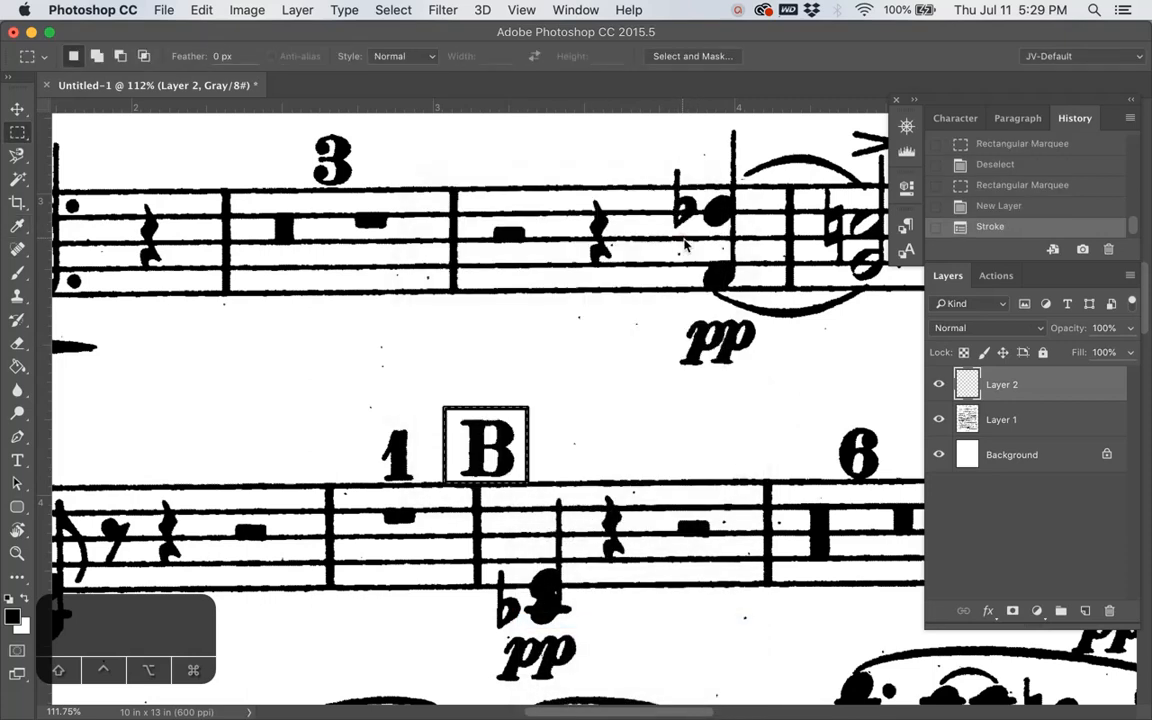
- Deselect the area and move the box on Layer 2 slightly to adjust its position around the B
{"action": "key", "text": "super+d"}
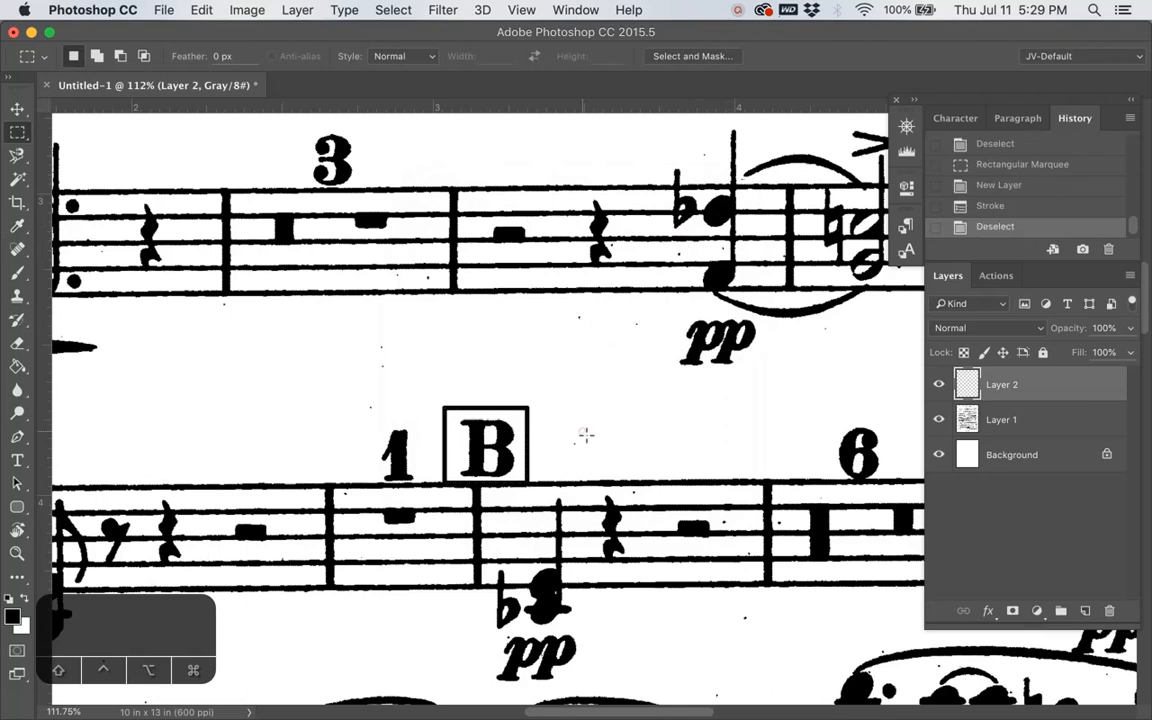
{"action": "key", "text": "v"}
{"action": "mouse_move", "coordinate": [518, 438]}
{"action": "left_mouse_down"}
{"action": "mouse_move", "coordinate": [540, 442]}
{"action": "mouse_move", "coordinate": [551, 410]}
{"action": "mouse_move", "coordinate": [535, 372]}
{"action": "mouse_move", "coordinate": [497, 373]}
{"action": "mouse_move", "coordinate": [501, 433]}
{"action": "mouse_move", "coordinate": [521, 445]}
{"action": "left_mouse_up"}
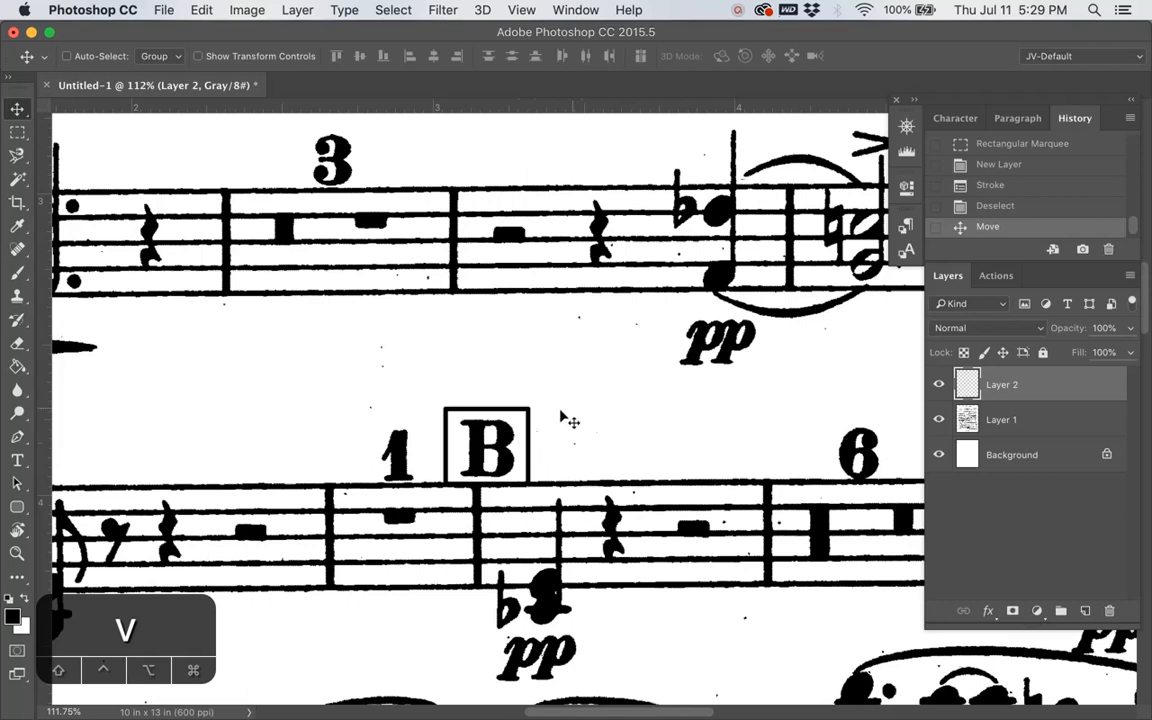
- Select a rectangular area just outside the box on Layer 2 and copy it to the clipboard
{"action": "key", "text": "m"}
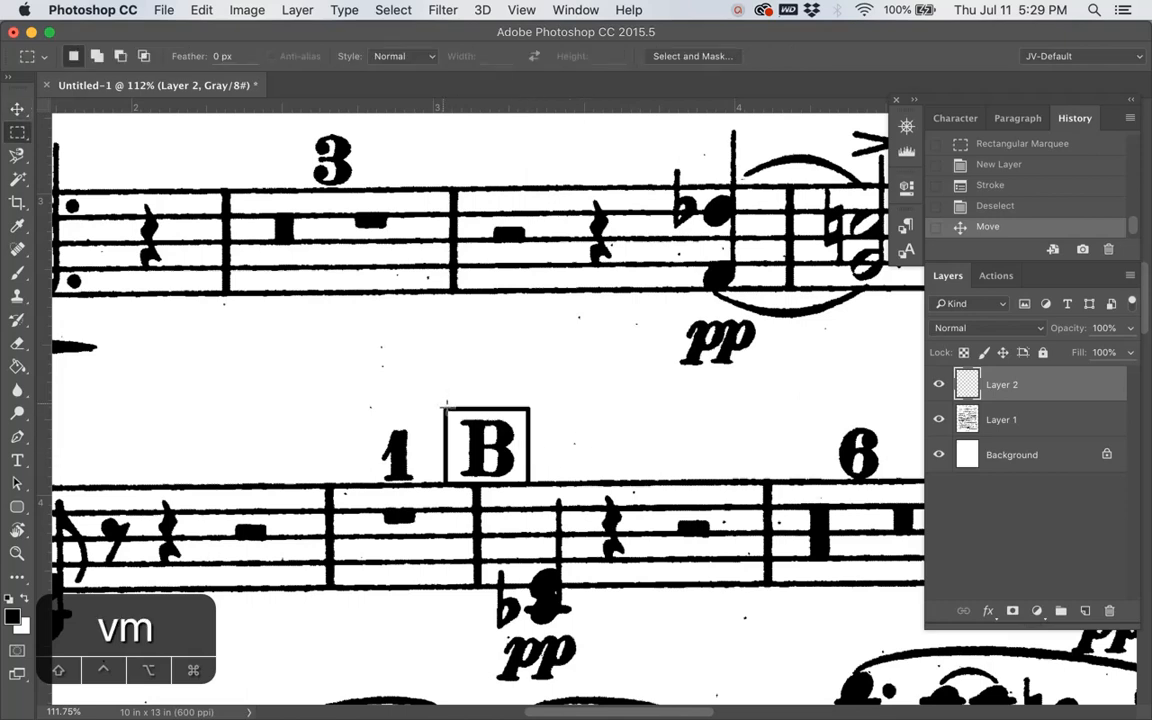
{"action": "left_click_drag", "start_coordinate": [444, 406], "coordinate": [535, 492]}
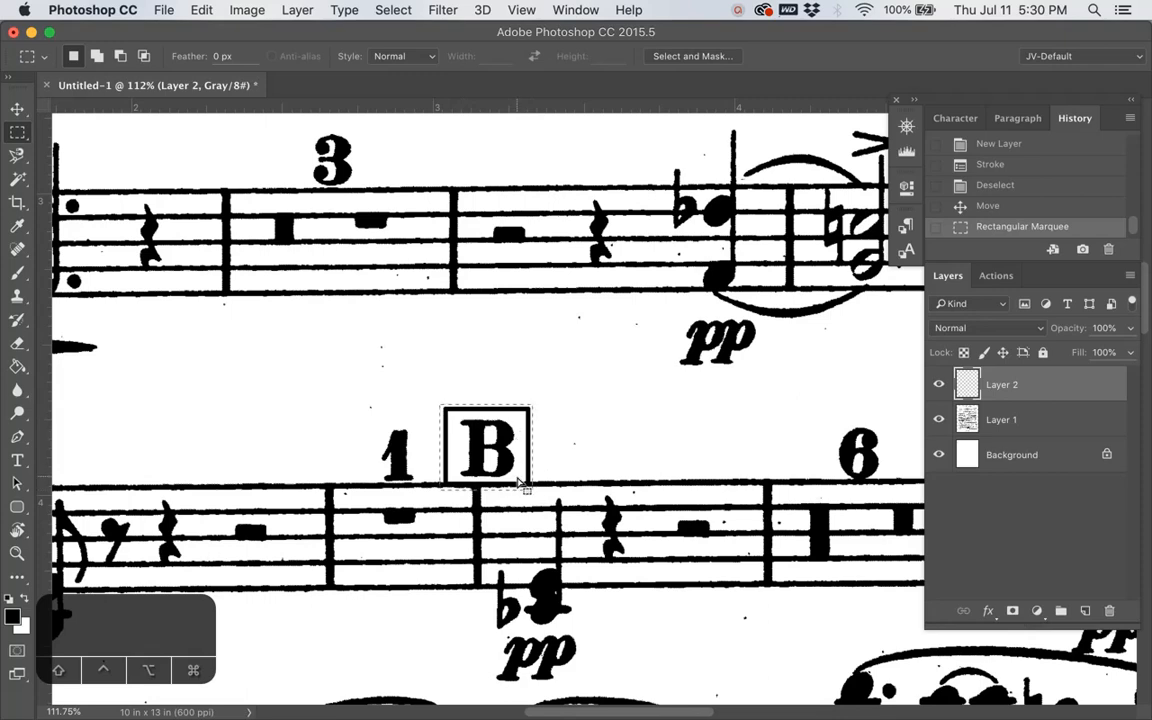
{"action": "key", "text": "super+c"}
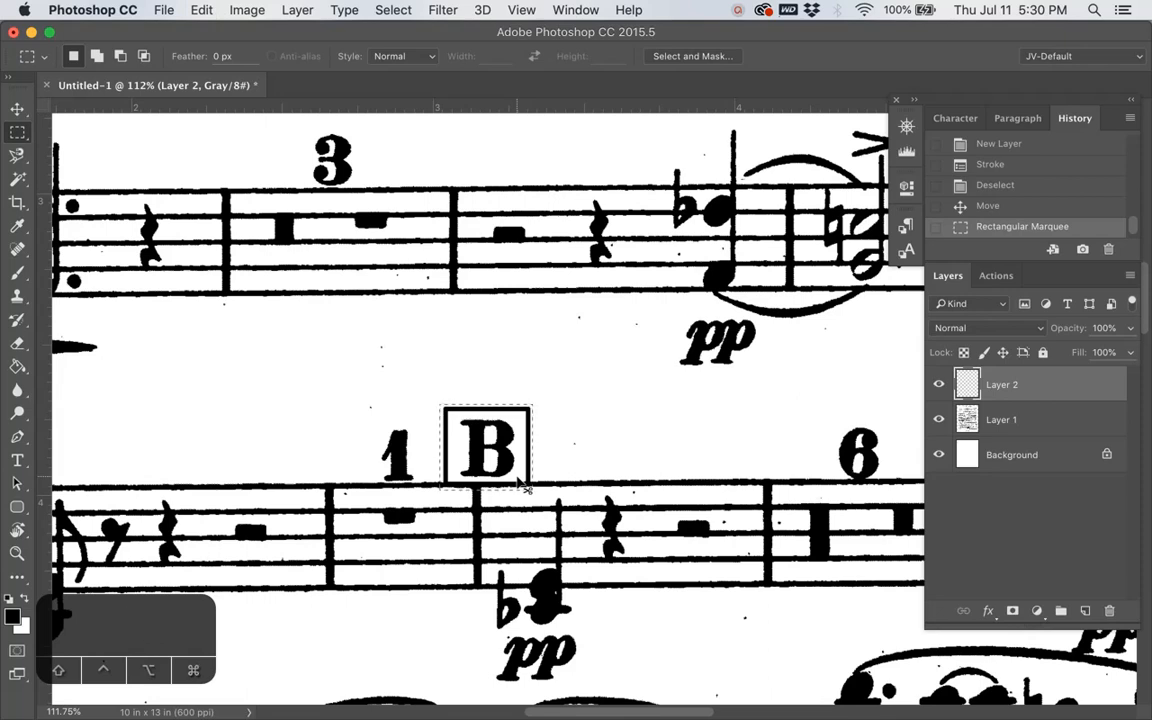
- Create a new grayscale document at the clipboard's size with transparent background contents, and paste the copied box into it
{"action": "key", "text": "super+n"}
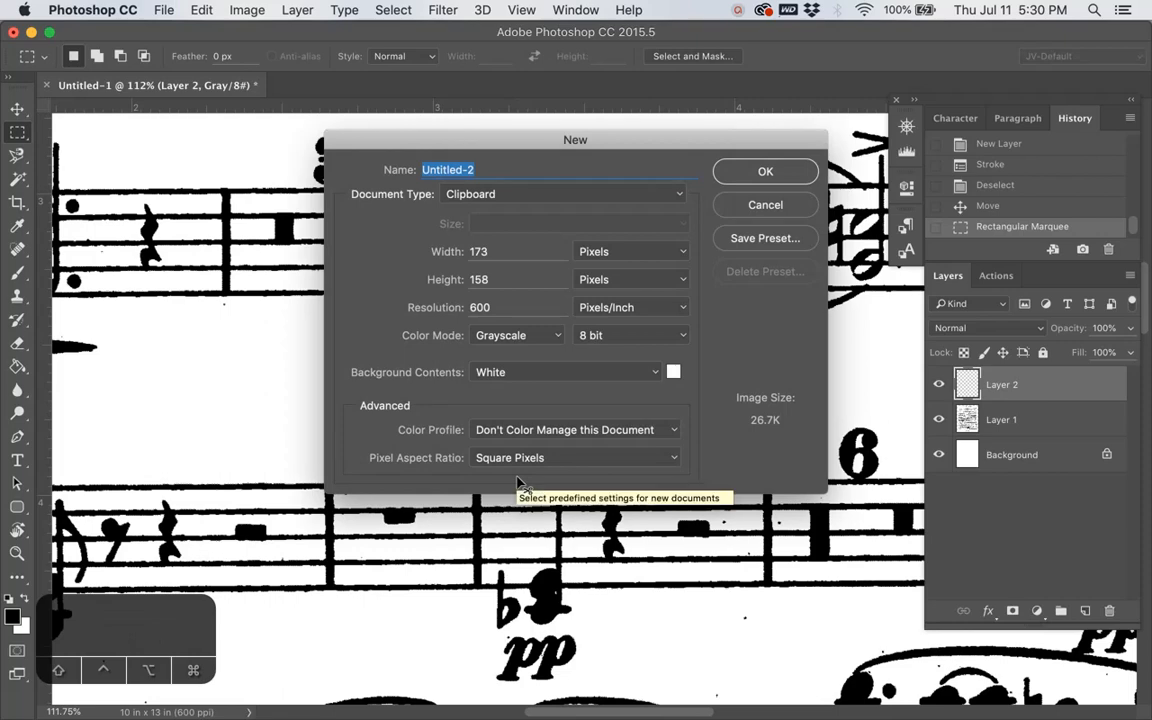
{"action": "left_click", "coordinate": [511, 195]}
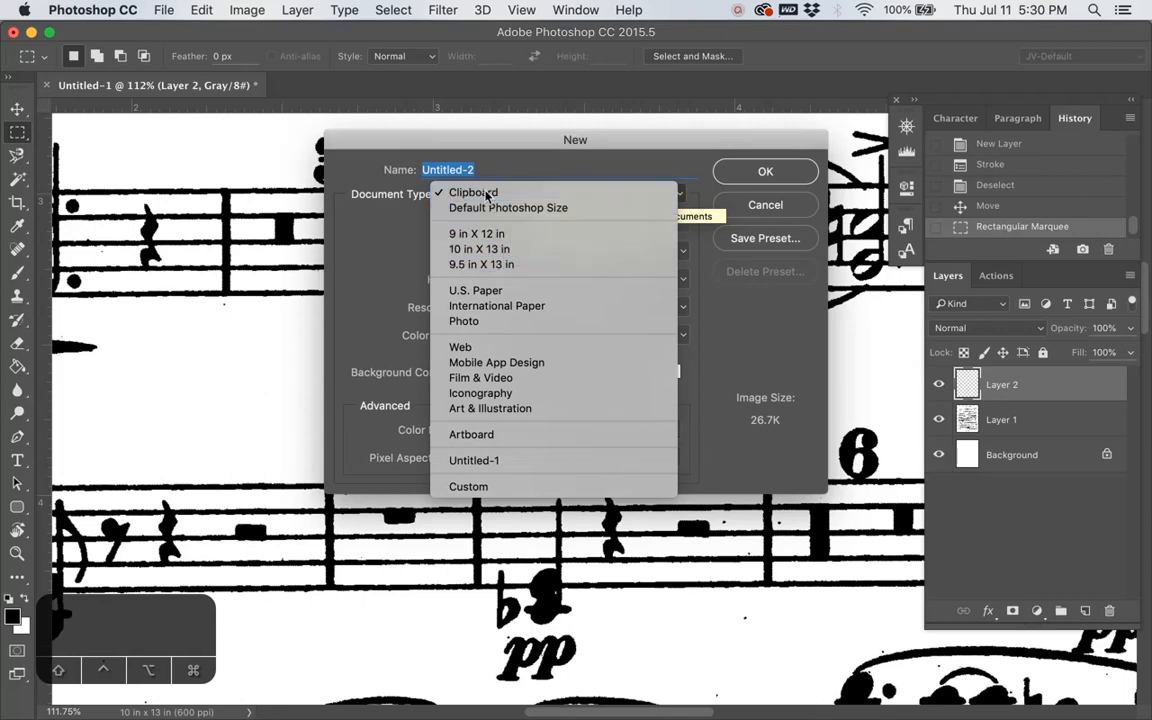
{"action": "left_click", "coordinate": [487, 194]}
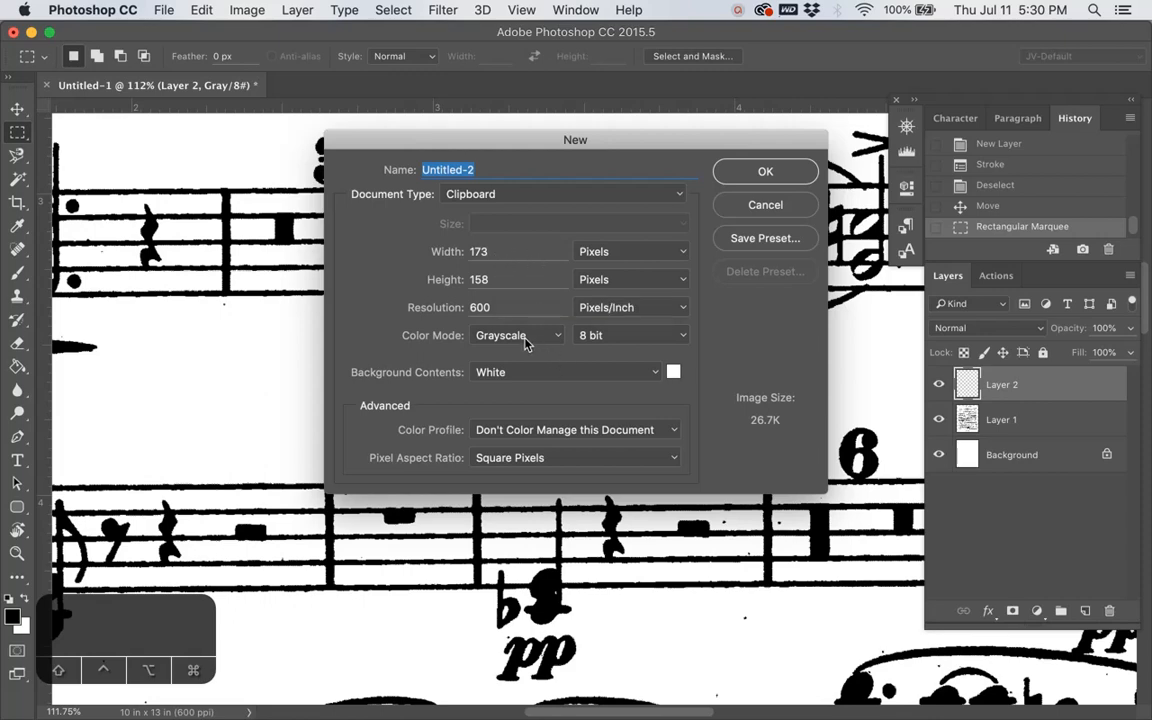
{"action": "left_click", "coordinate": [656, 376]}
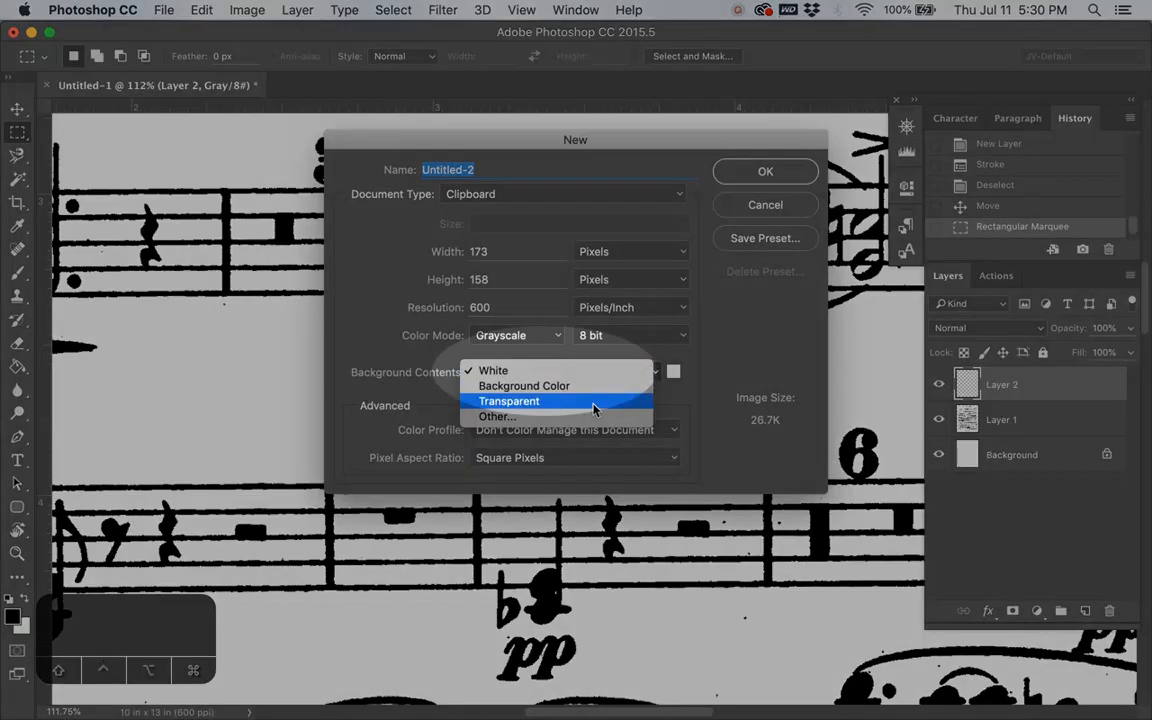
{"action": "left_click", "coordinate": [594, 405]}
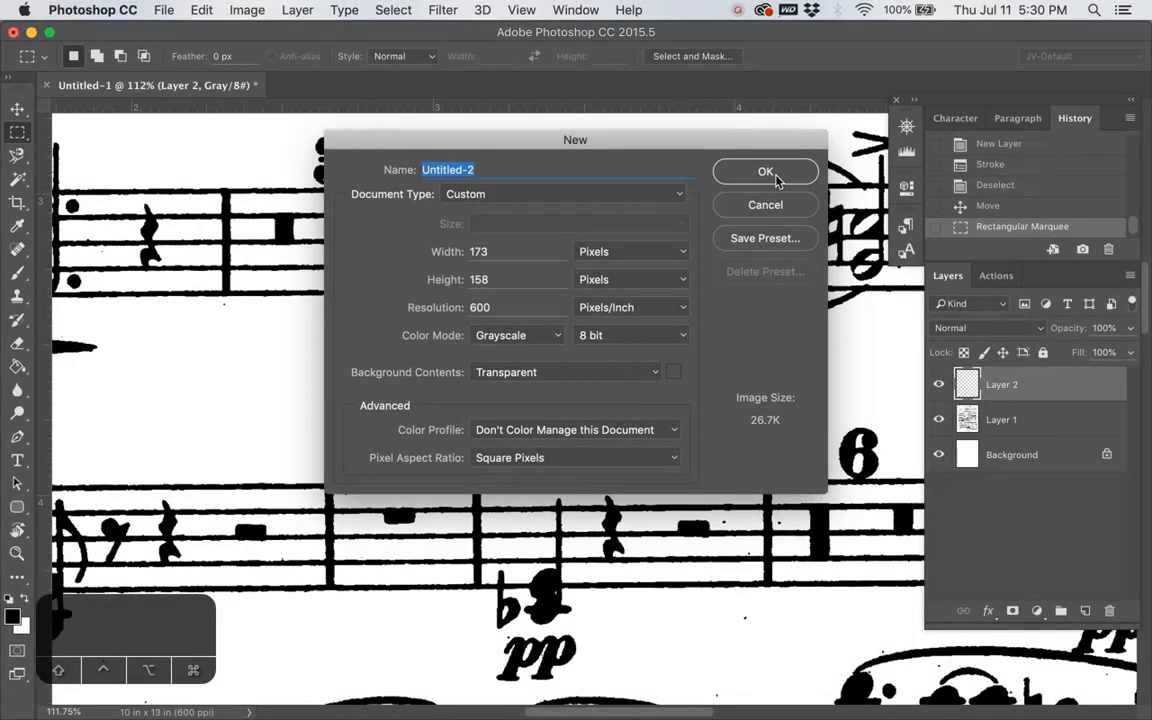
{"action": "left_click", "coordinate": [778, 178]}
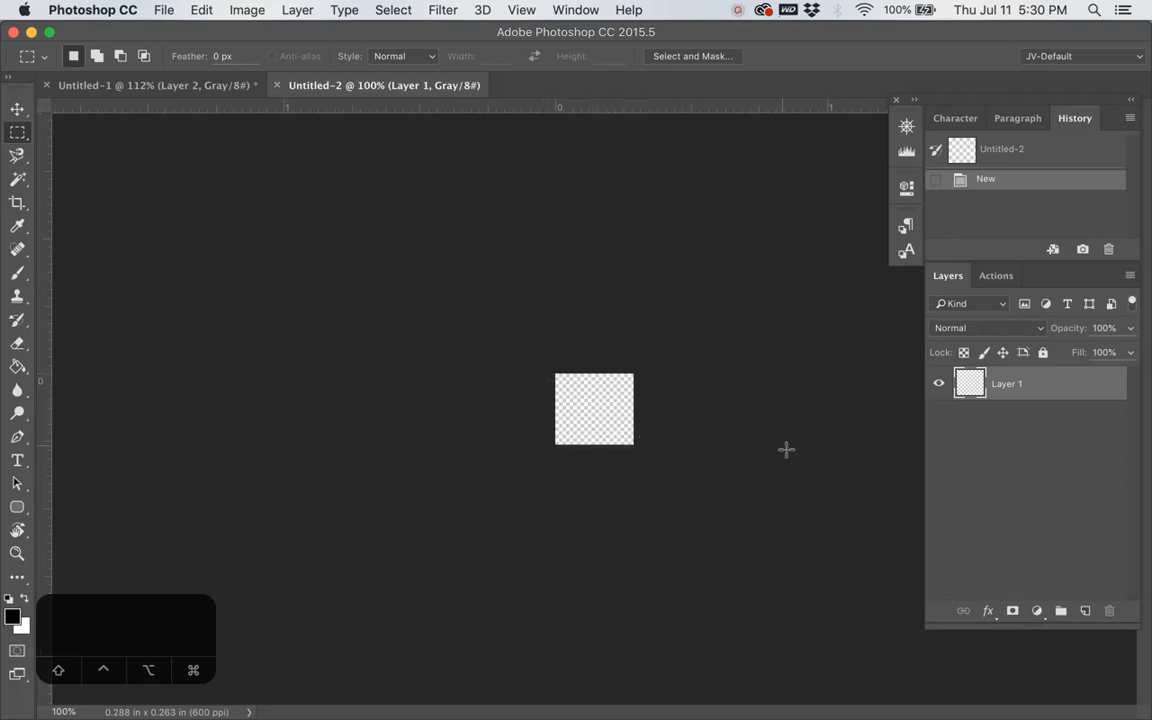
{"action": "key", "text": "super+v"}
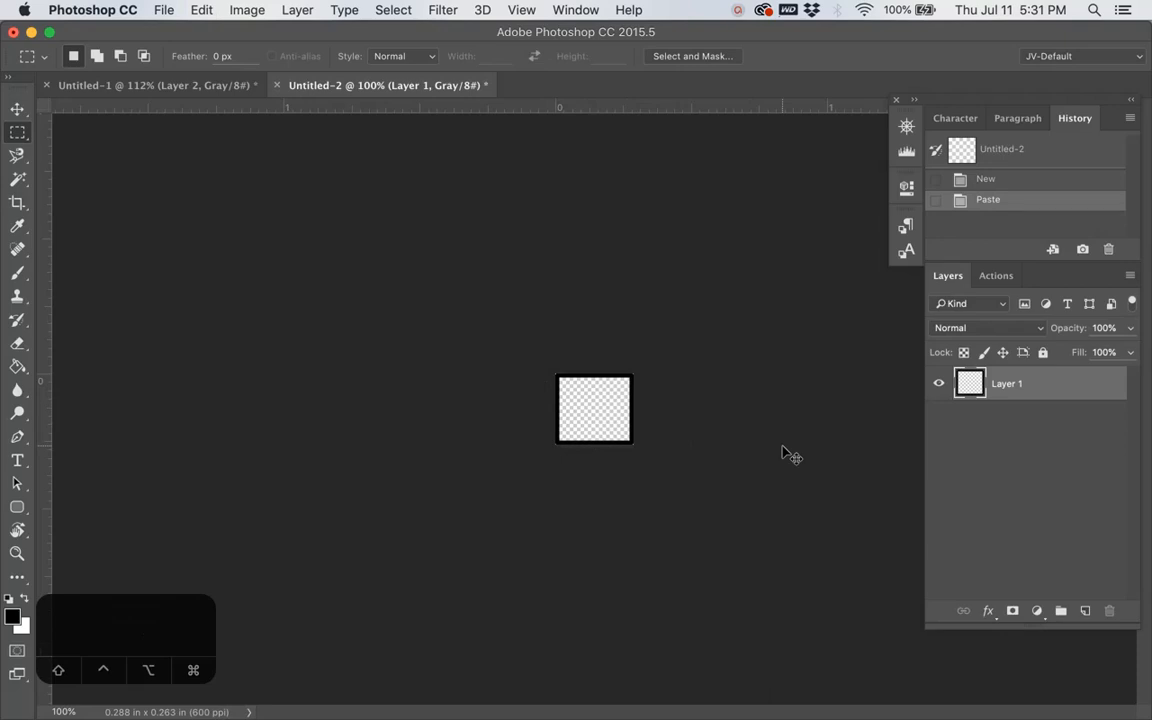
- Save the box document as the TIFF file RehBox.tif in the MOLAPhotoshopFiles folder, with layers kept and LZW image compression
{"action": "scroll", "coordinate": [664, 415], "scroll_direction": "up", "scroll_amount": 2}
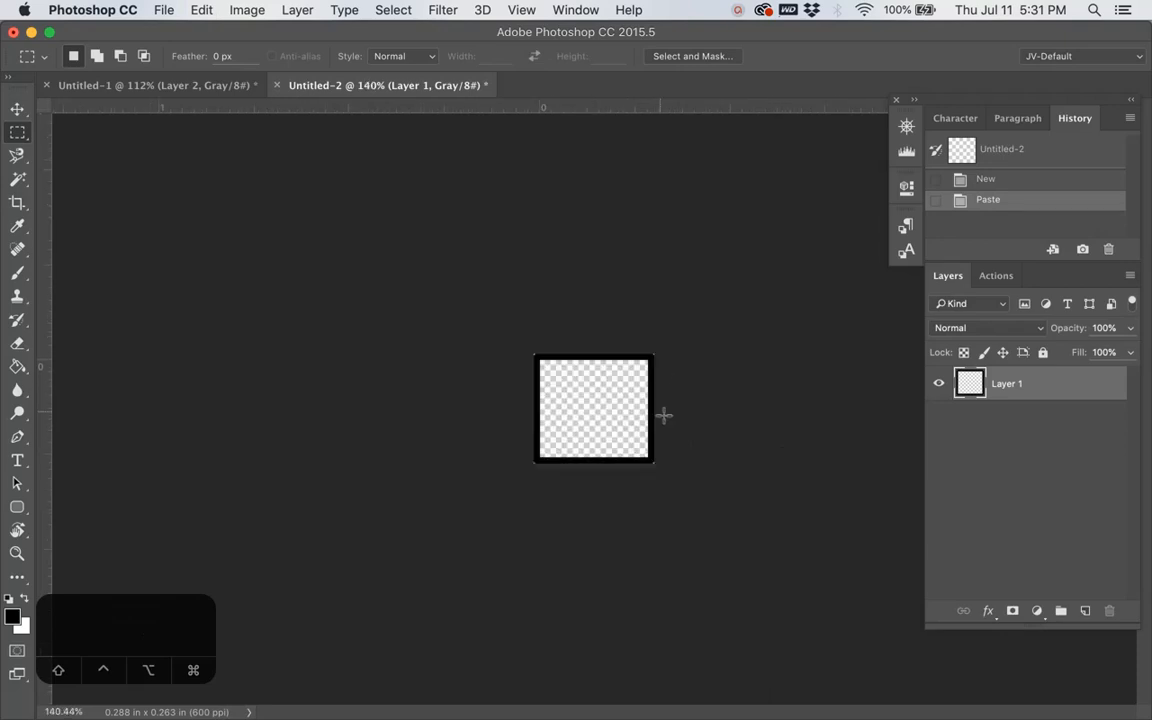
{"action": "scroll", "coordinate": [664, 415], "scroll_direction": "up", "scroll_amount": 4}
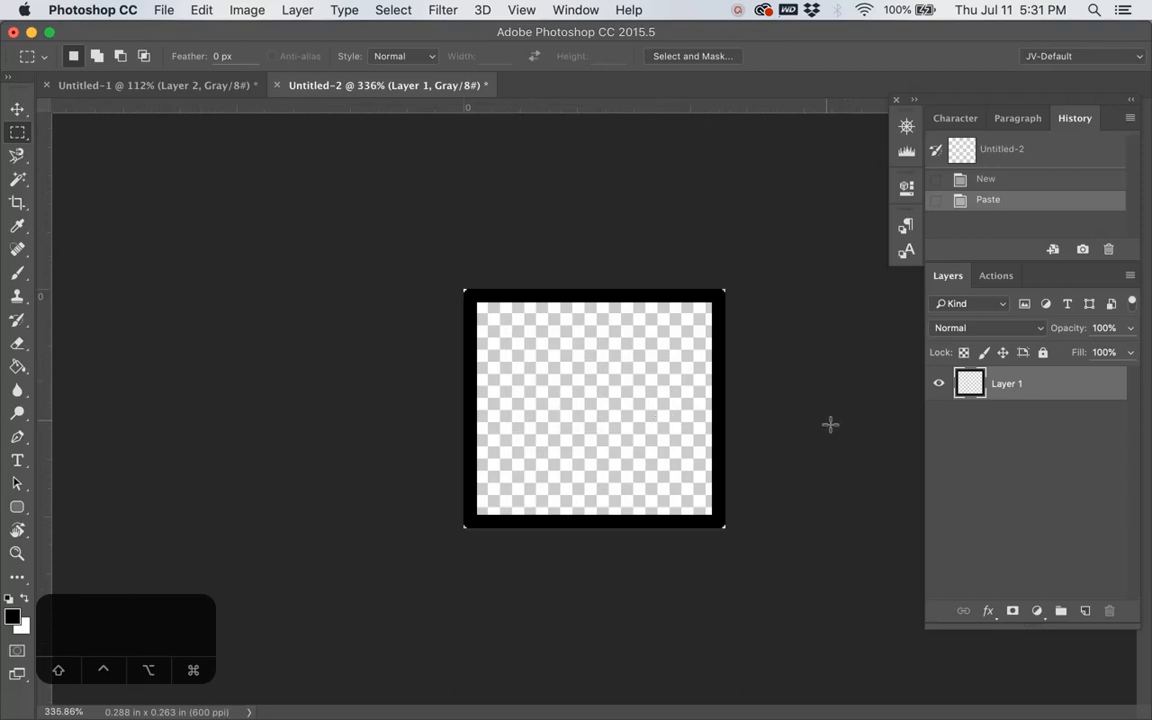
{"action": "key", "text": "super+s"}
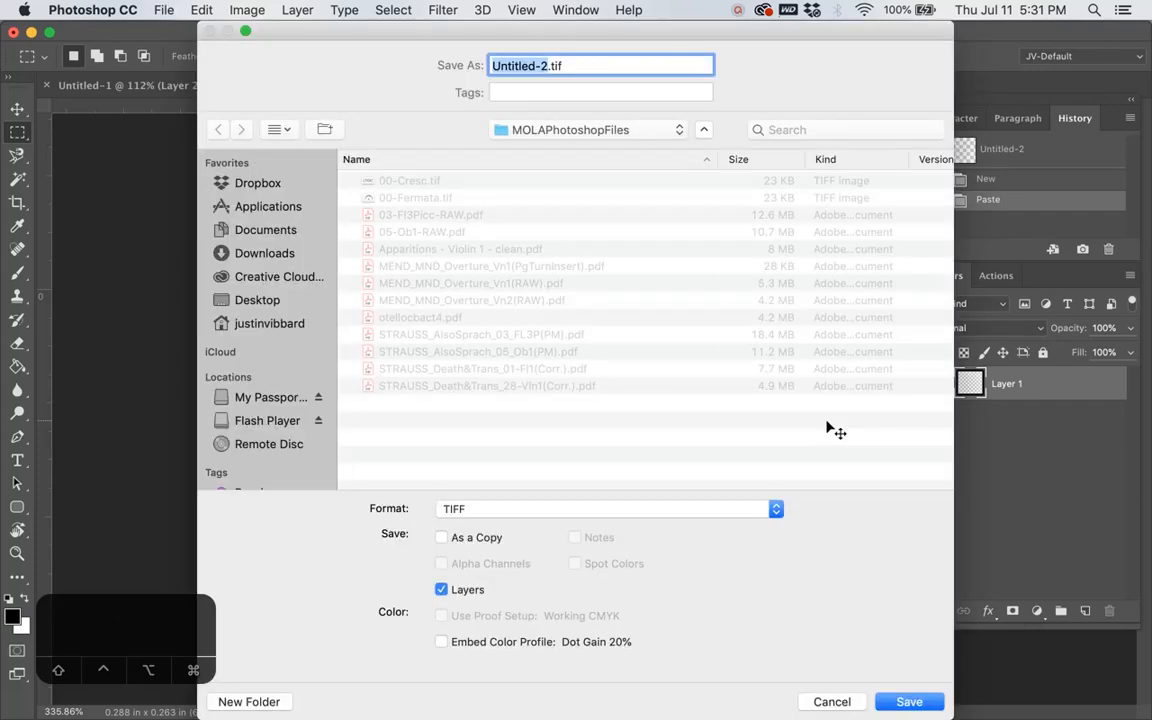
{"action": "type", "text": "RehBox"}
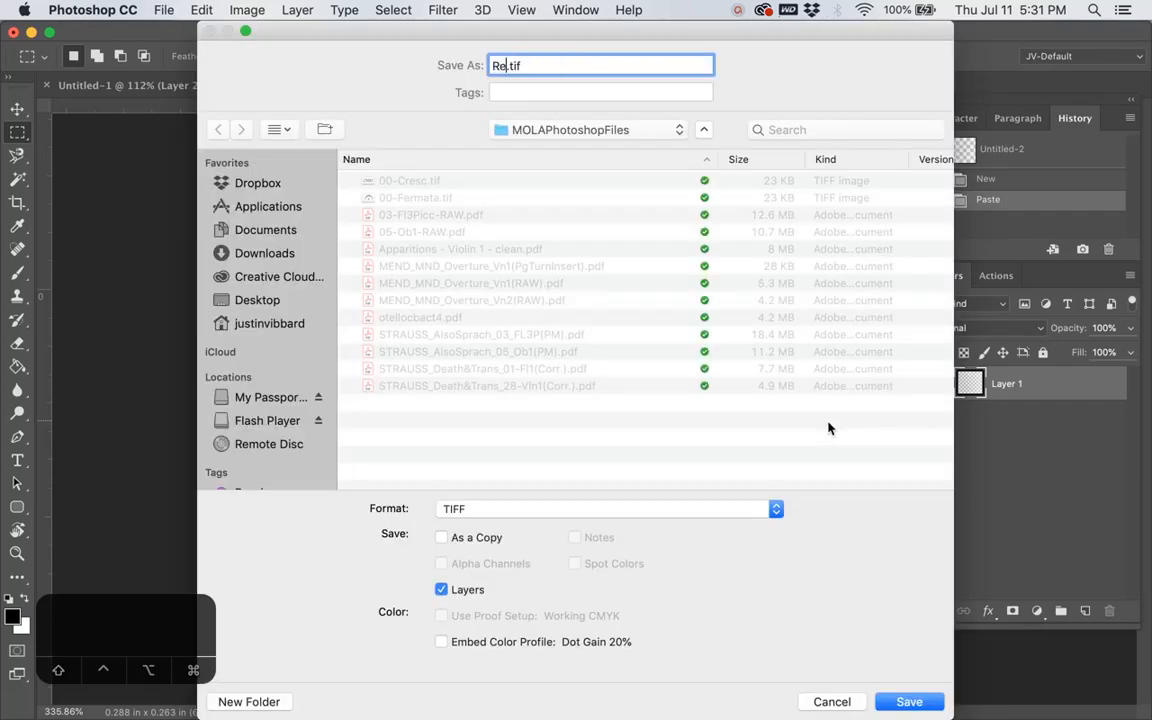
{"action": "left_click", "coordinate": [900, 705]}
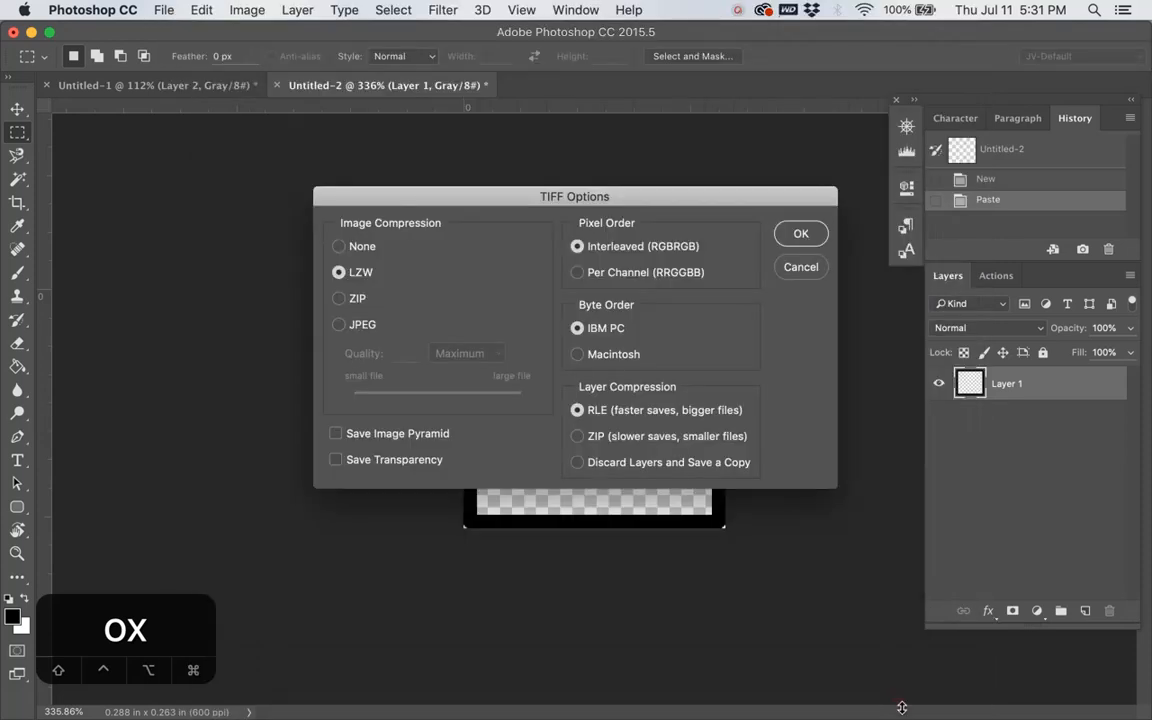
{"action": "left_click", "coordinate": [800, 236]}
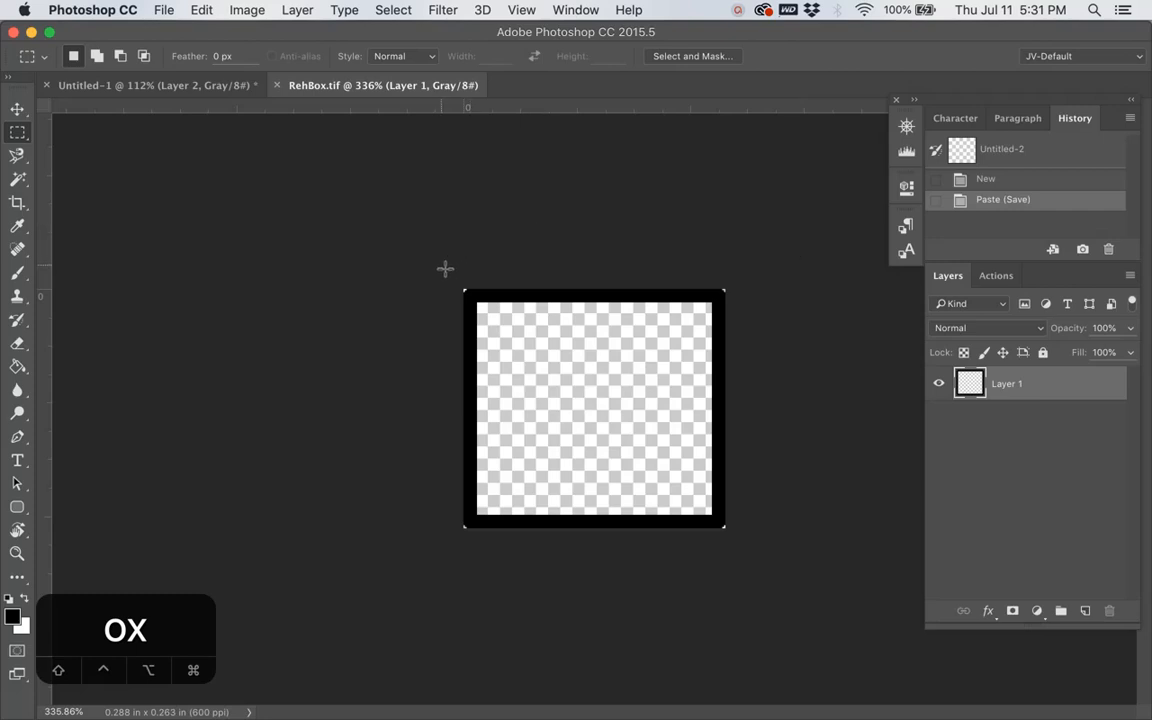
{"action": "left_click_drag", "start_coordinate": [445, 269], "coordinate": [766, 579]}
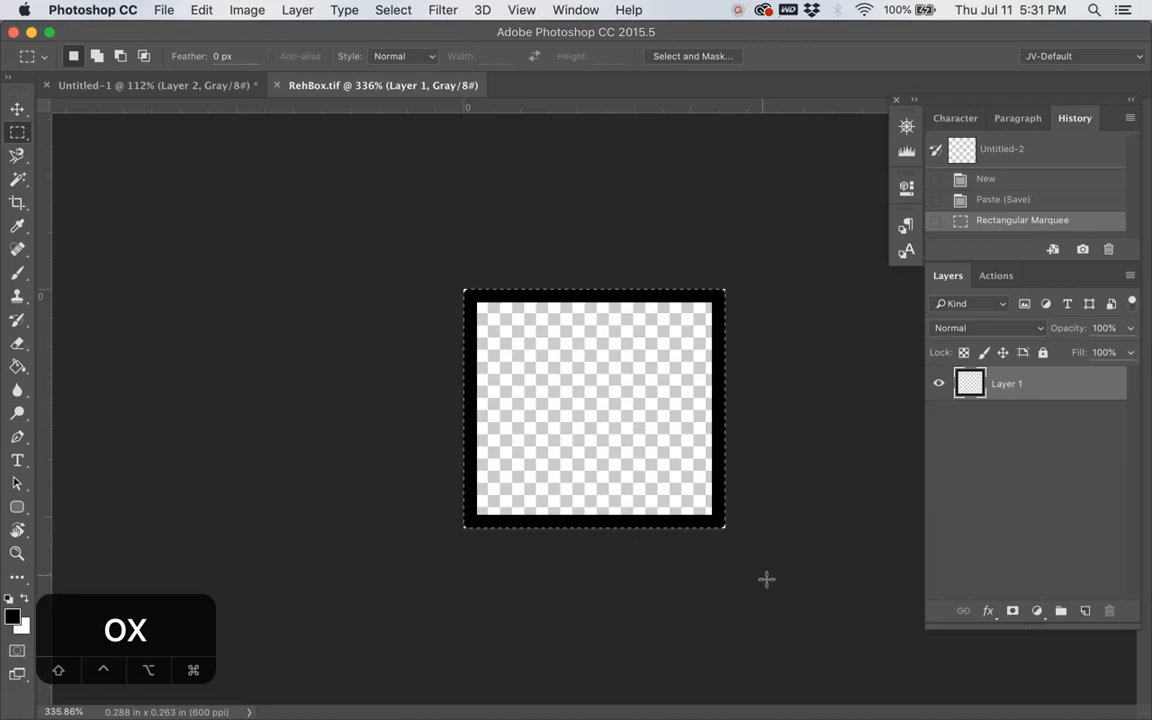
{"action": "key", "text": "shift"}
{"action": "left_click", "coordinate": [766, 579]}
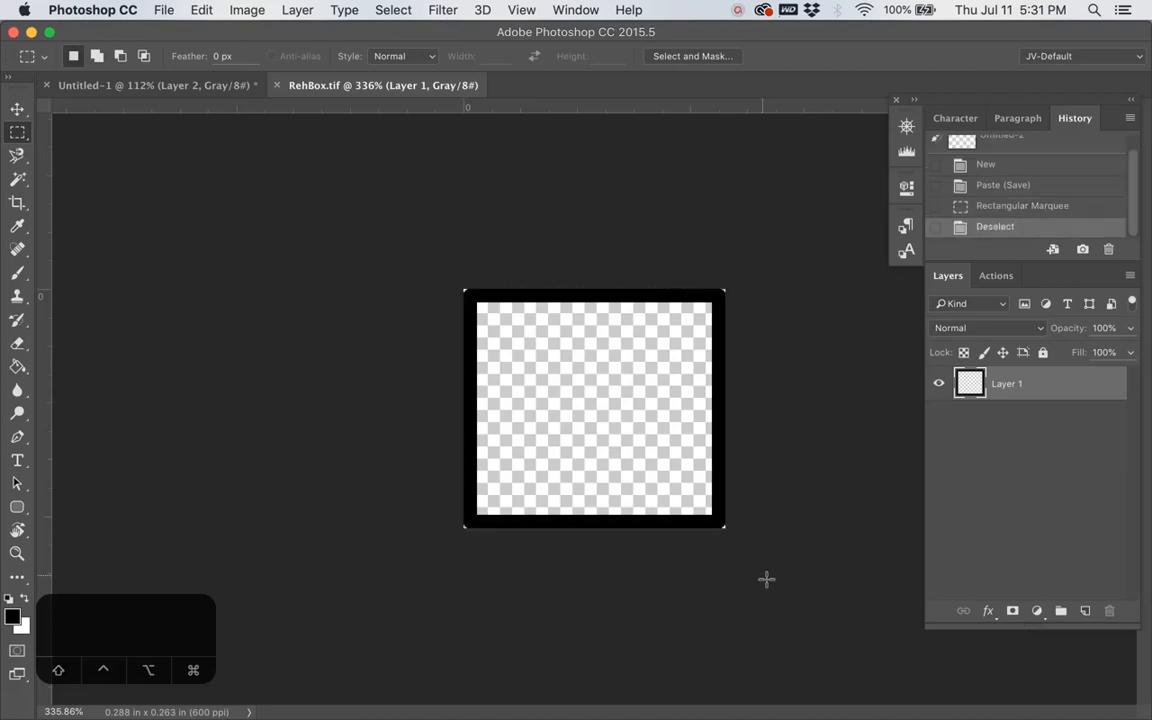
- Select the entire RehBox.tif canvas, copy the box to the clipboard, and return to the Untitled-1 document
{"action": "key", "text": "super+a"}
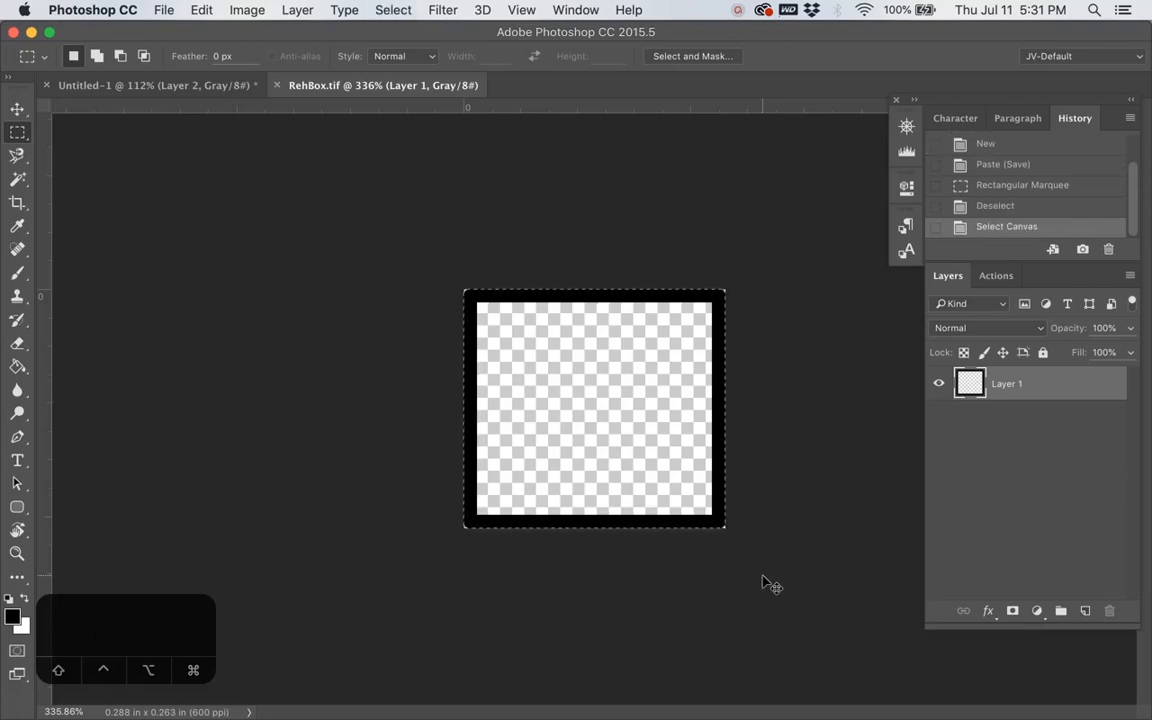
{"action": "key", "text": "super+c"}
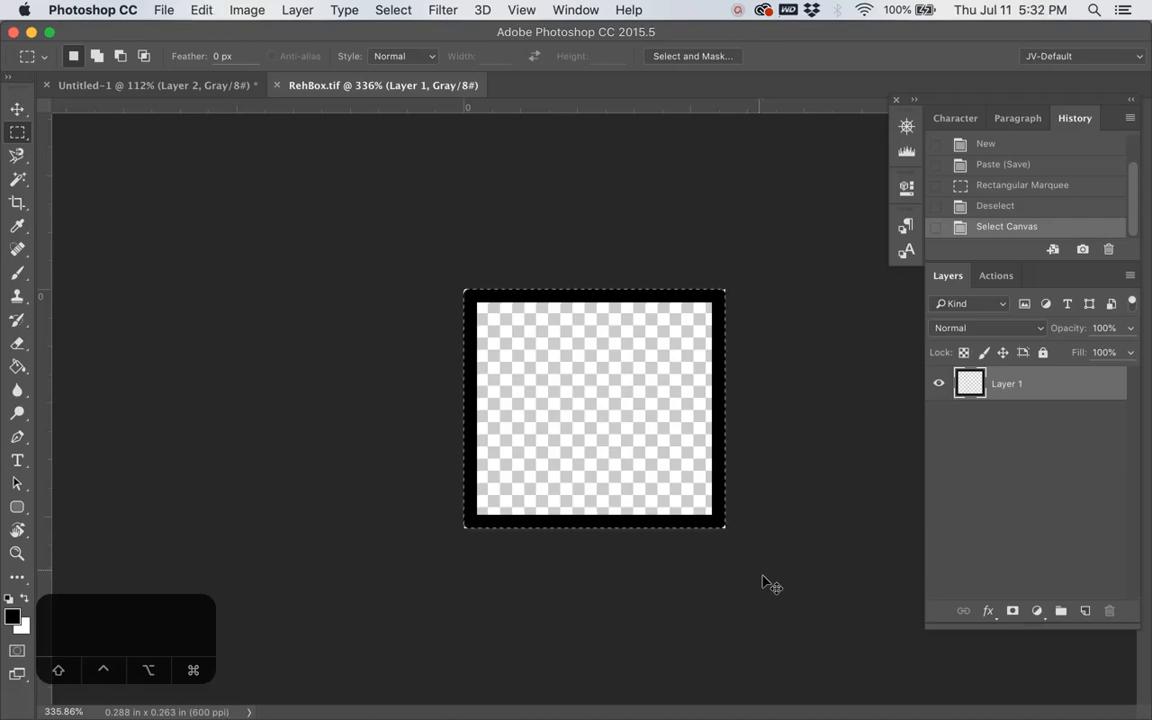
{"action": "left_click", "coordinate": [164, 88]}
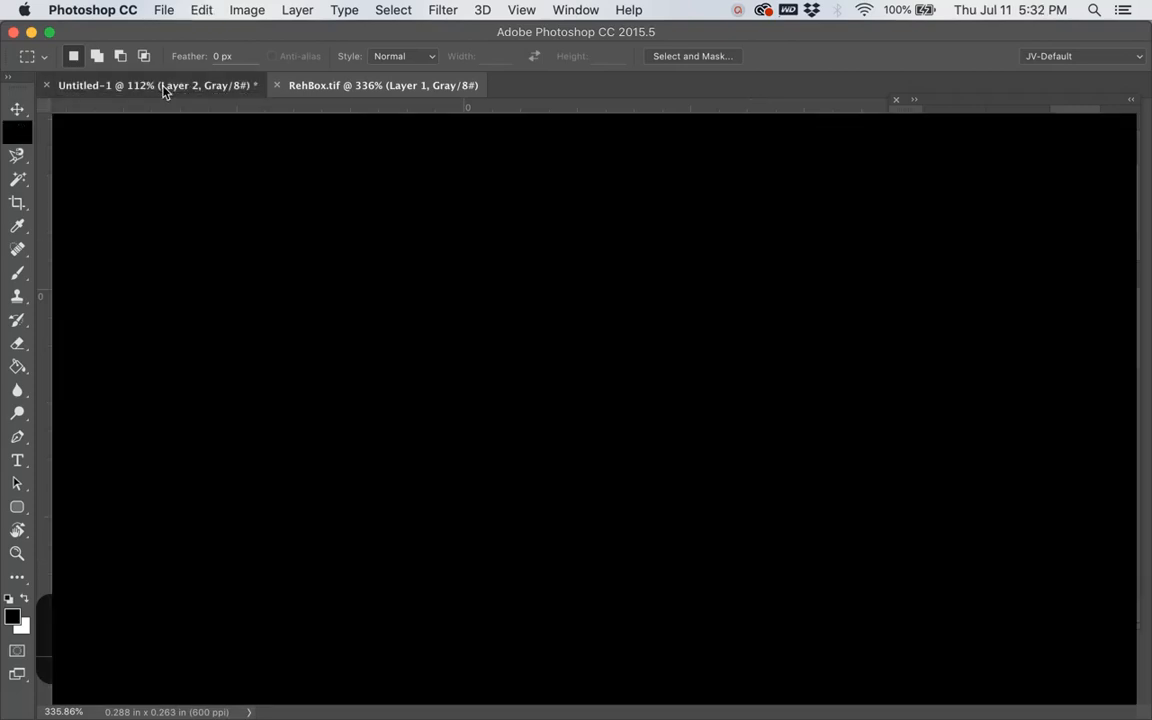
- Paste the box at a rectangular selection drawn around rehearsal mark A, and move it slightly upward over the letter
{"action": "scroll", "coordinate": [324, 378], "scroll_direction": "up", "scroll_amount": 5}
{"action": "scroll", "coordinate": [324, 378], "scroll_direction": "left", "scroll_amount": 7}
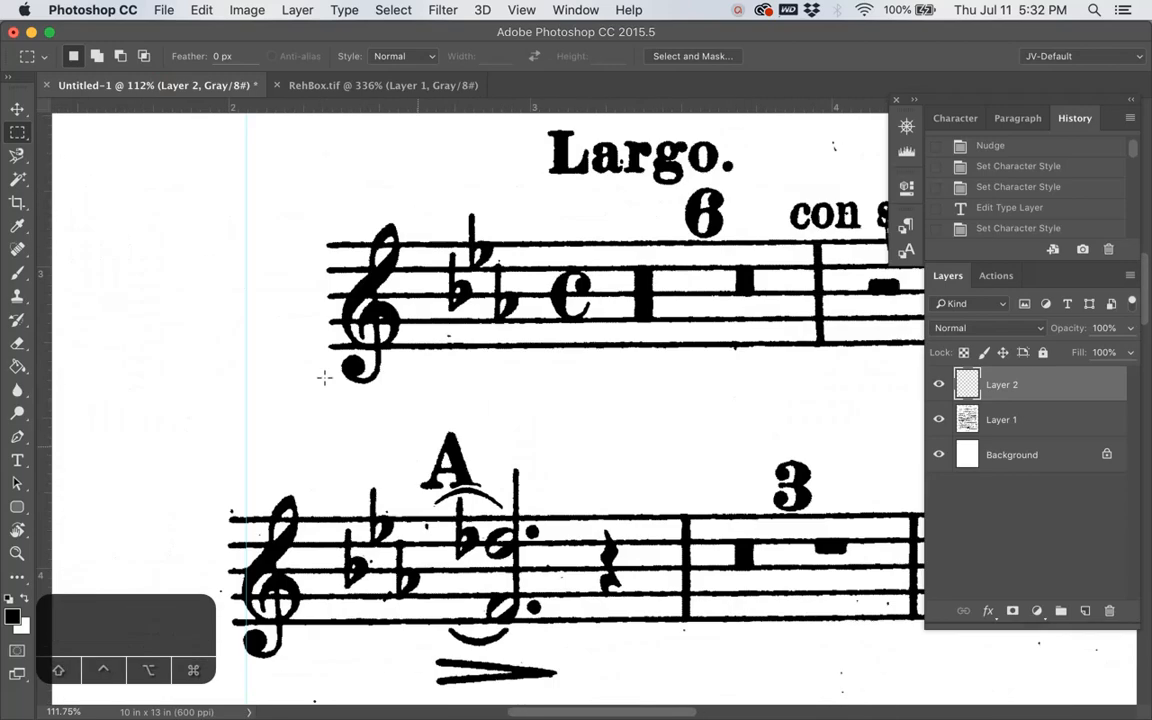
{"action": "scroll", "coordinate": [324, 378], "scroll_direction": "up", "scroll_amount": 6}
{"action": "scroll", "coordinate": [324, 378], "scroll_direction": "left", "scroll_amount": 9}
{"action": "scroll", "coordinate": [324, 378], "scroll_direction": "down", "scroll_amount": 4}
{"action": "scroll", "coordinate": [324, 378], "scroll_direction": "right", "scroll_amount": 8}
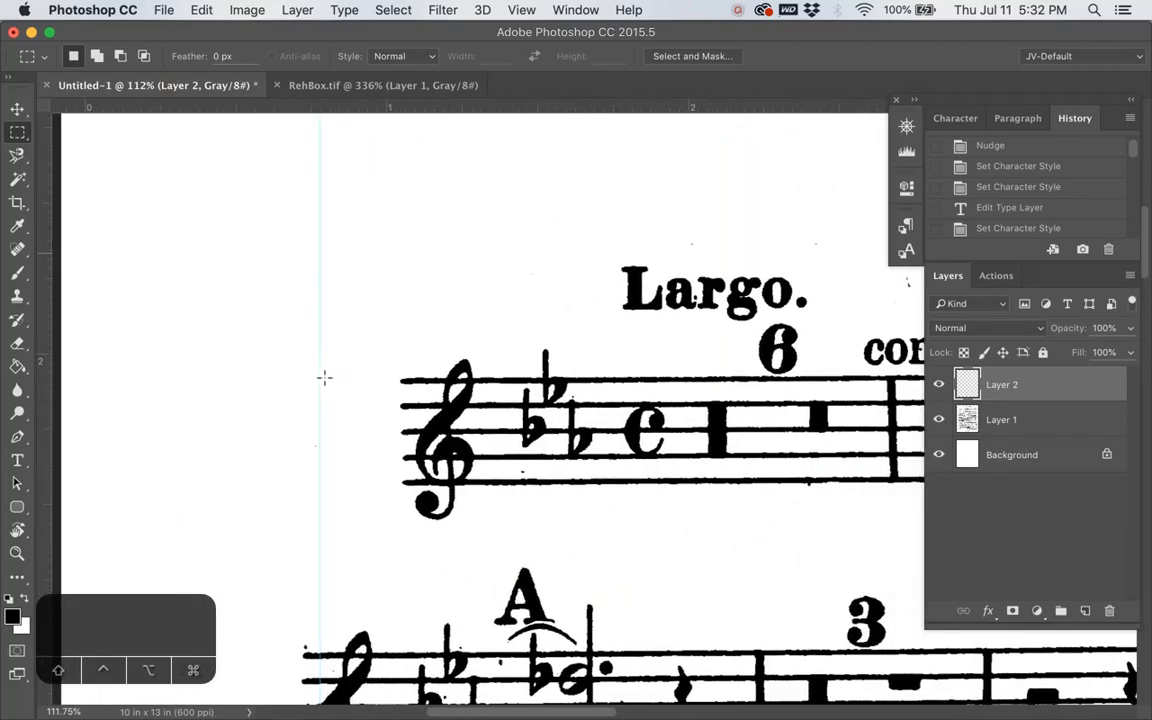
{"action": "scroll", "coordinate": [324, 378], "scroll_direction": "down", "scroll_amount": 4}
{"action": "scroll", "coordinate": [324, 378], "scroll_direction": "right", "scroll_amount": 5}
{"action": "scroll", "coordinate": [324, 378], "scroll_direction": "left", "scroll_amount": 1}
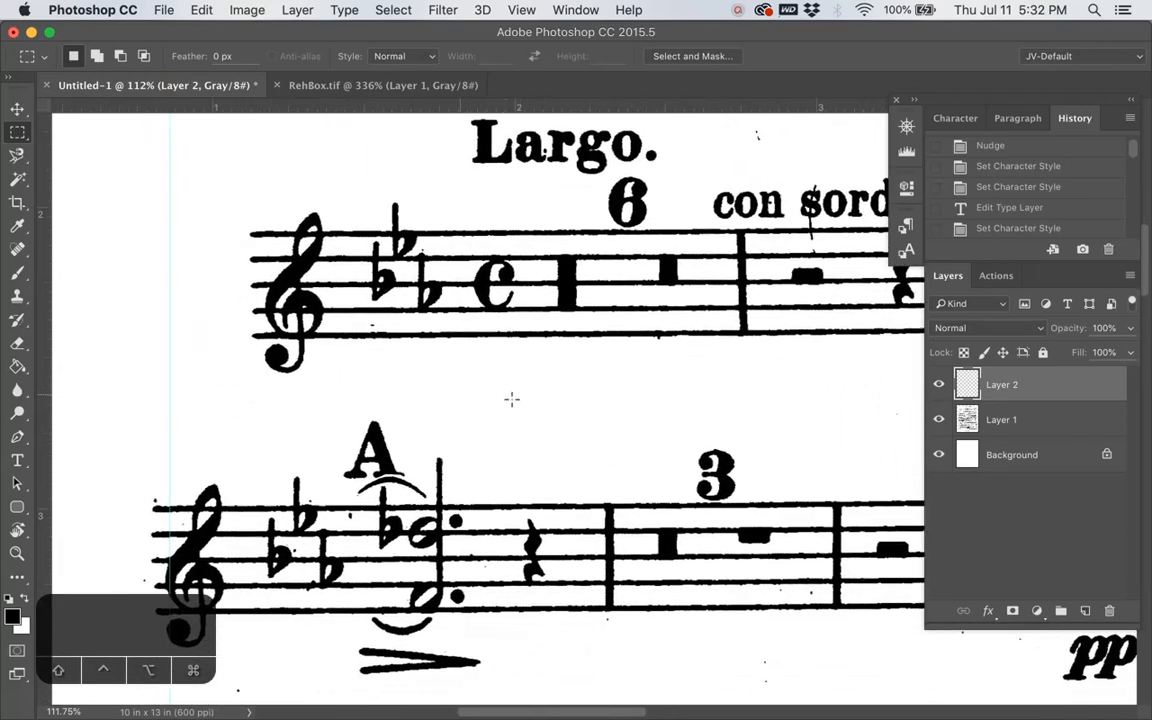
{"action": "left_click_drag", "start_coordinate": [327, 398], "coordinate": [411, 485]}
{"action": "key", "text": "super+v"}
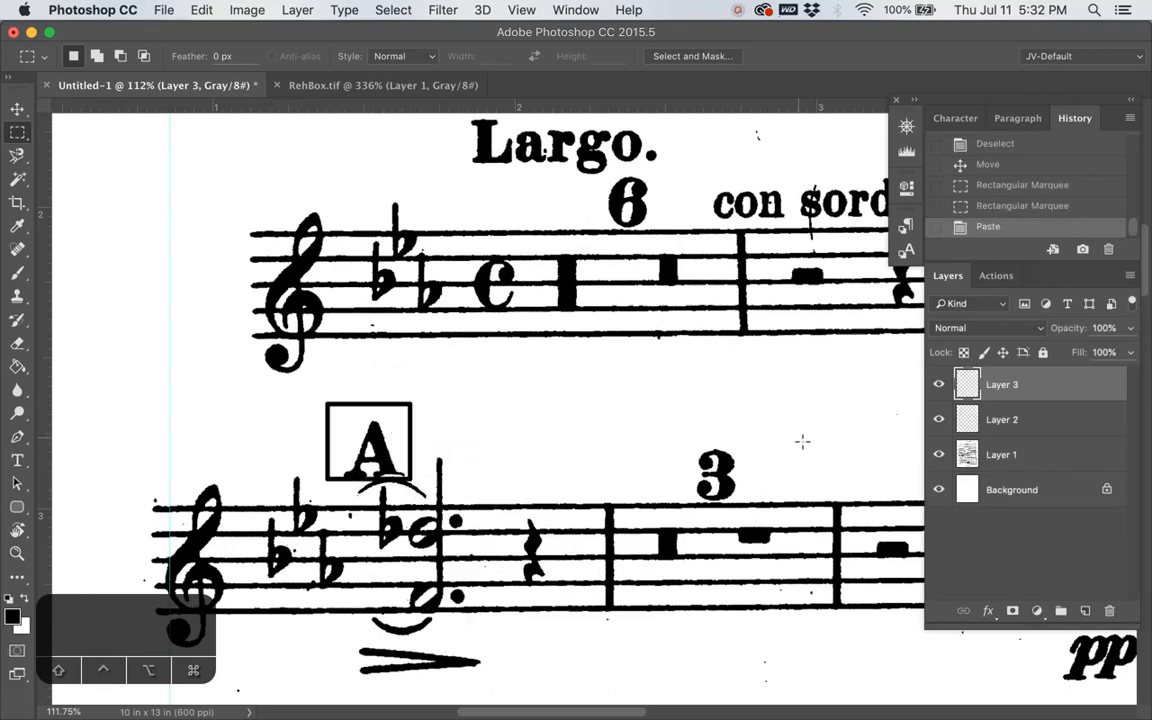
{"action": "key", "text": "v"}
{"action": "left_click_drag", "start_coordinate": [405, 465], "coordinate": [411, 463]}
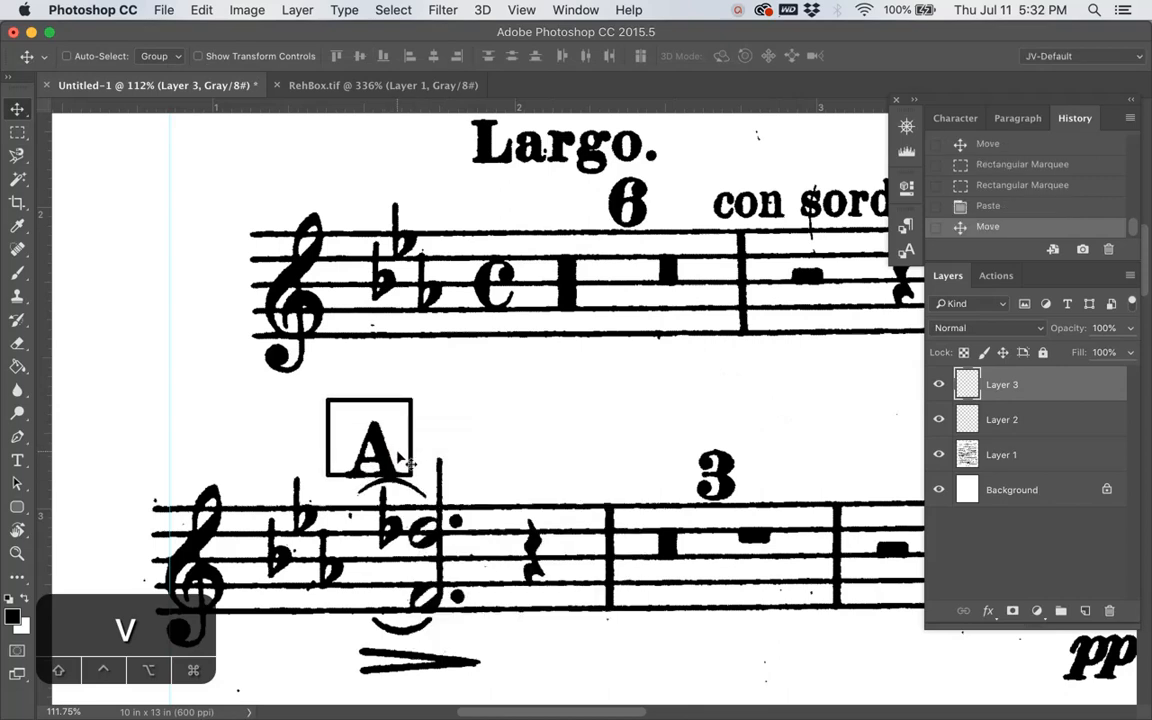
- Paste another box in the blank space above the start of the staff containing rehearsal mark D, and move it clear of the clef
{"action": "scroll", "coordinate": [612, 617], "scroll_direction": "down", "scroll_amount": 5}
{"action": "scroll", "coordinate": [612, 617], "scroll_direction": "right", "scroll_amount": 4}
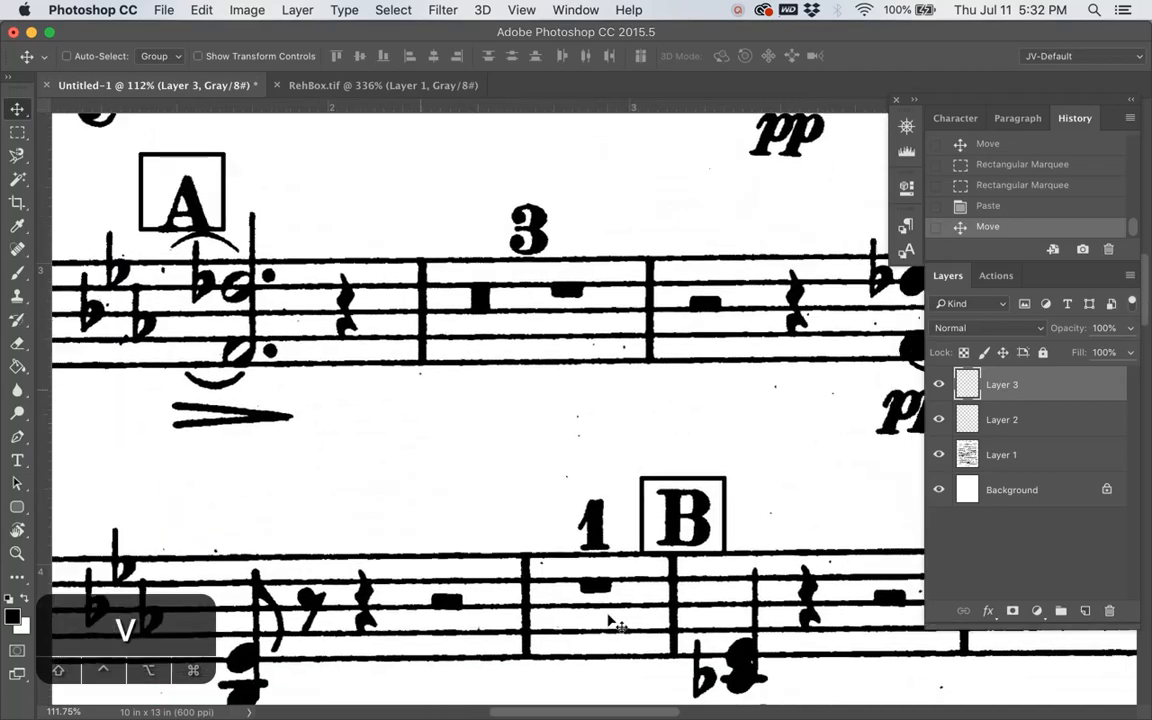
{"action": "scroll", "coordinate": [650, 630], "scroll_direction": "down", "scroll_amount": 10}
{"action": "scroll", "coordinate": [650, 630], "scroll_direction": "right", "scroll_amount": 7}
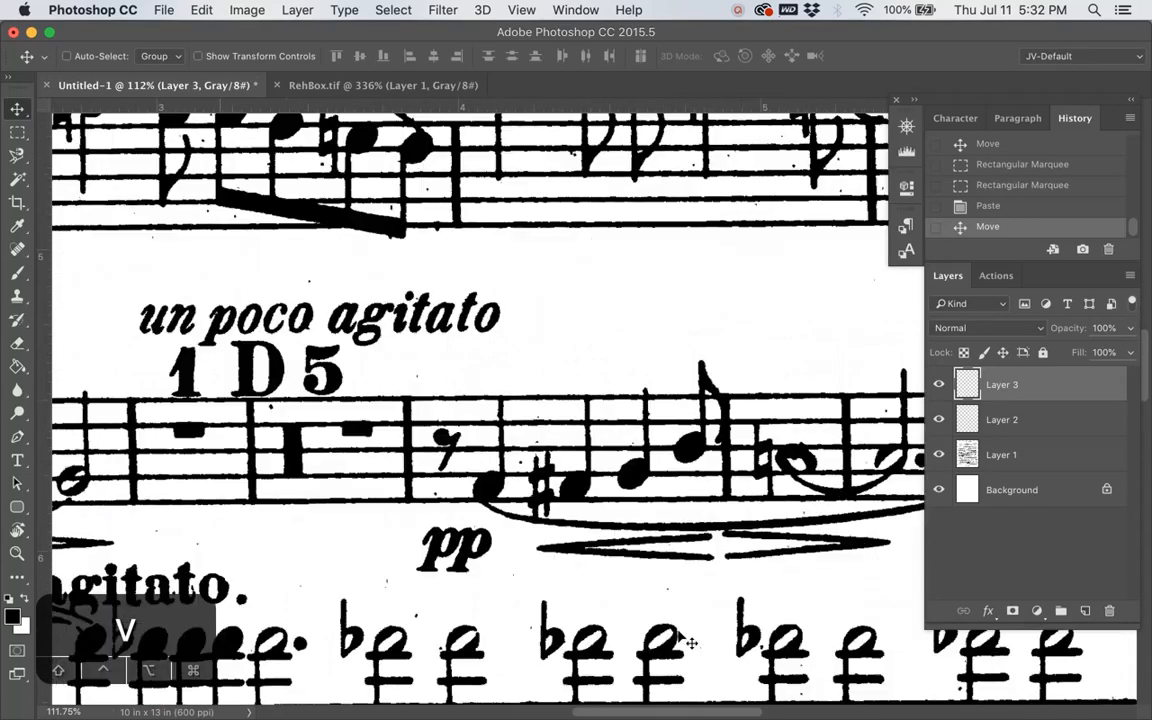
{"action": "scroll", "coordinate": [690, 643], "scroll_direction": "down", "scroll_amount": 5}
{"action": "scroll", "coordinate": [690, 643], "scroll_direction": "right", "scroll_amount": 6}
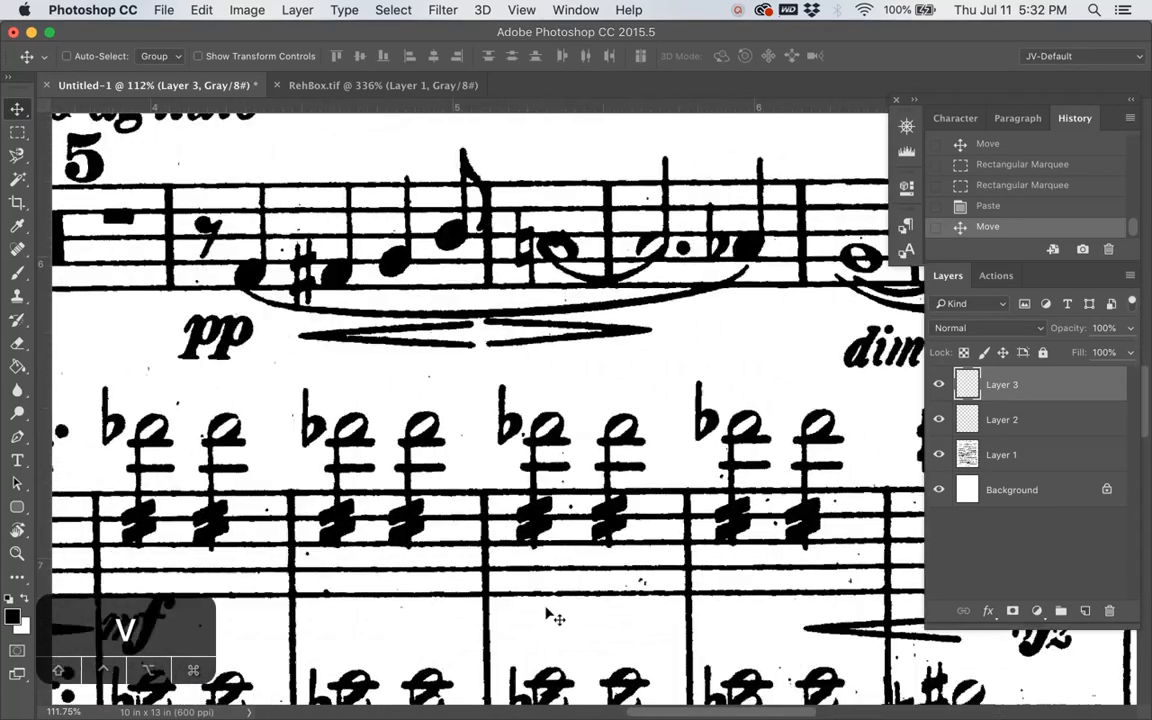
{"action": "scroll", "coordinate": [548, 615], "scroll_direction": "left", "scroll_amount": 20}
{"action": "scroll", "coordinate": [548, 615], "scroll_direction": "up", "scroll_amount": 6}
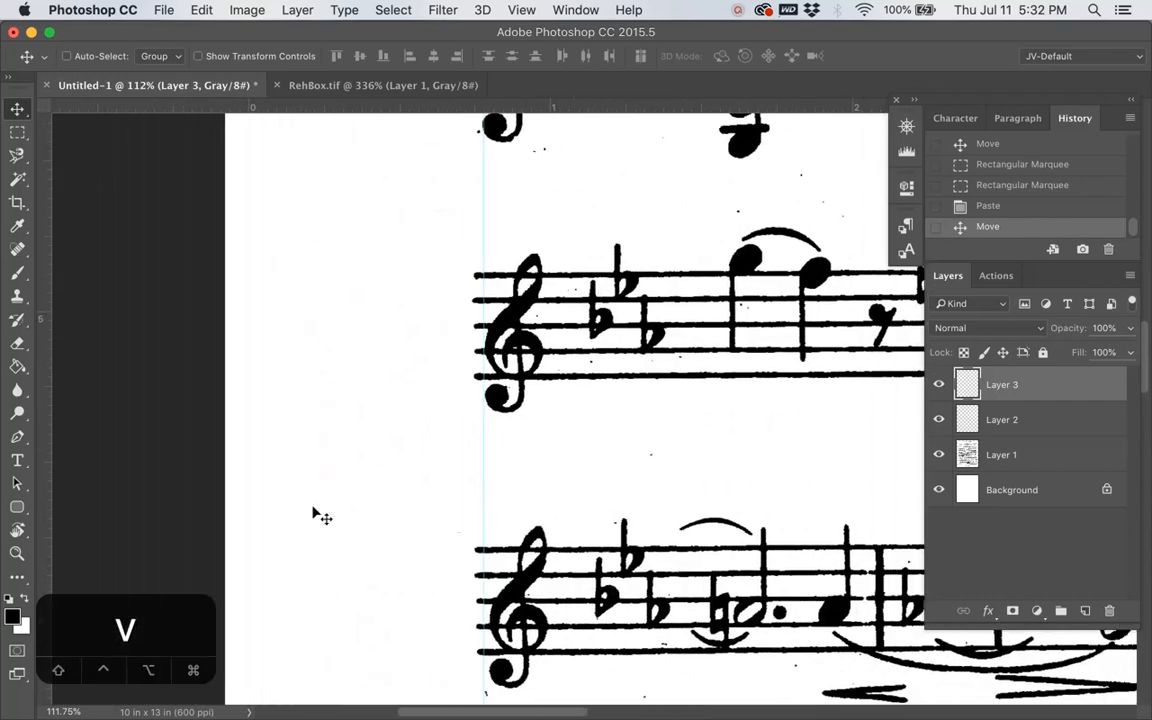
{"action": "scroll", "coordinate": [313, 514], "scroll_direction": "right", "scroll_amount": 5}
{"action": "key", "text": "m"}
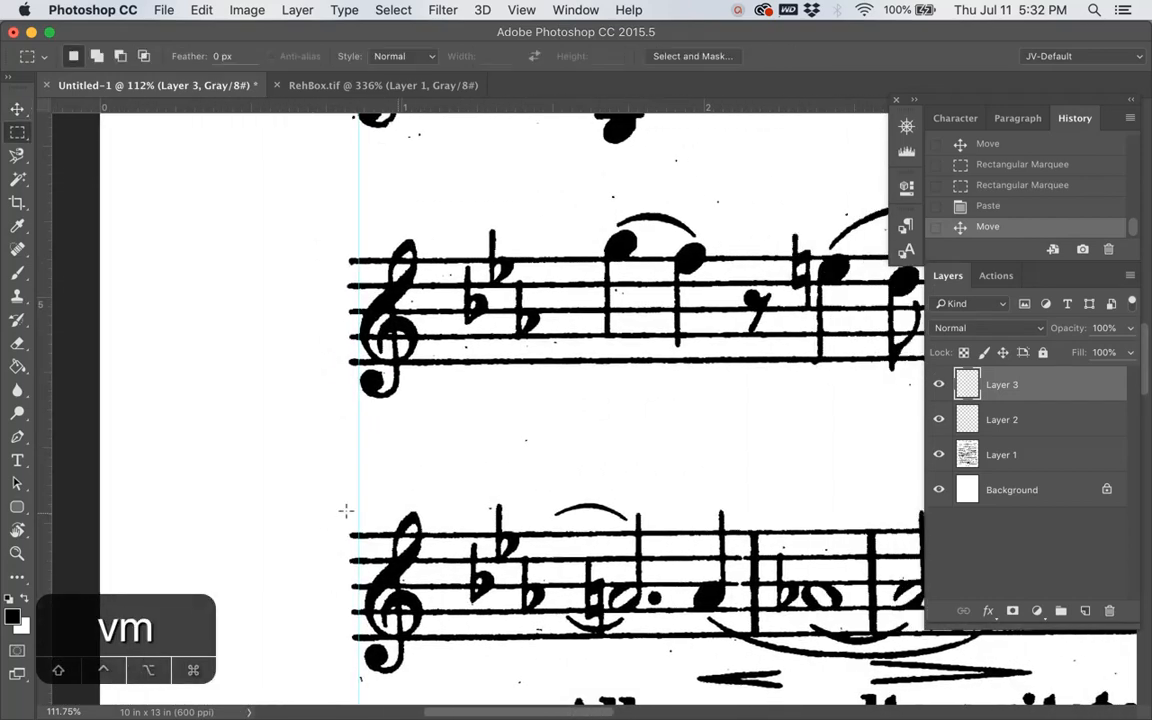
{"action": "left_click_drag", "start_coordinate": [413, 454], "coordinate": [484, 515]}
{"action": "key", "text": "super+v"}
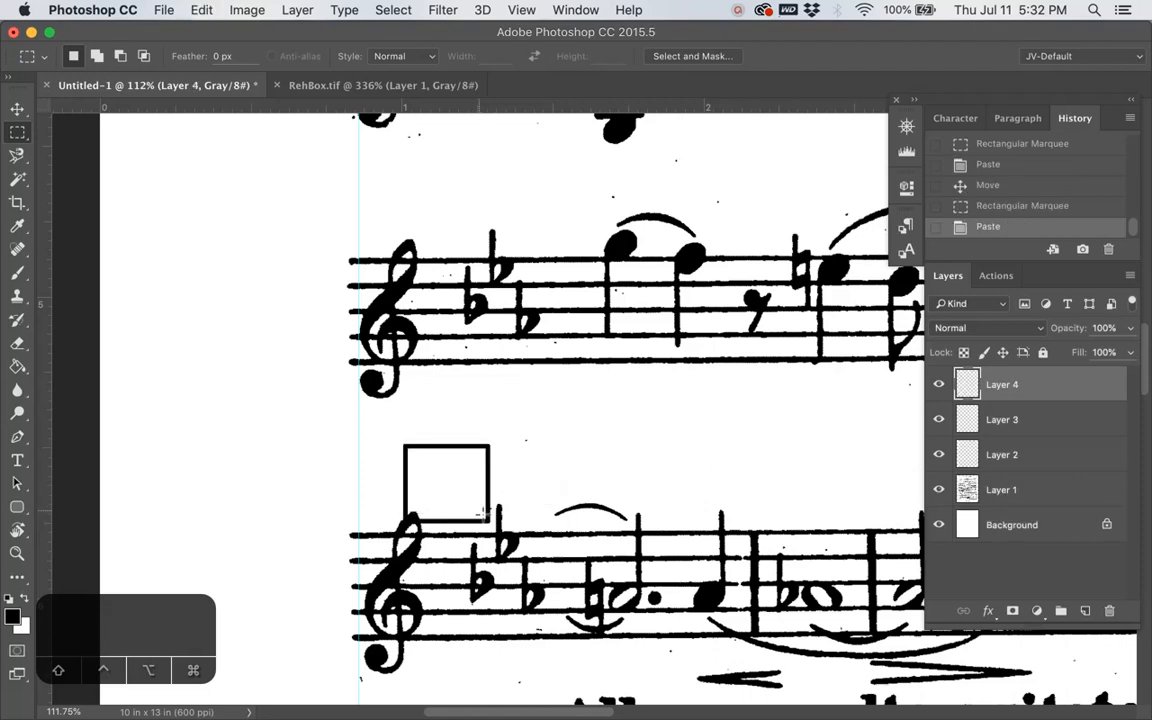
{"action": "key", "text": "v"}
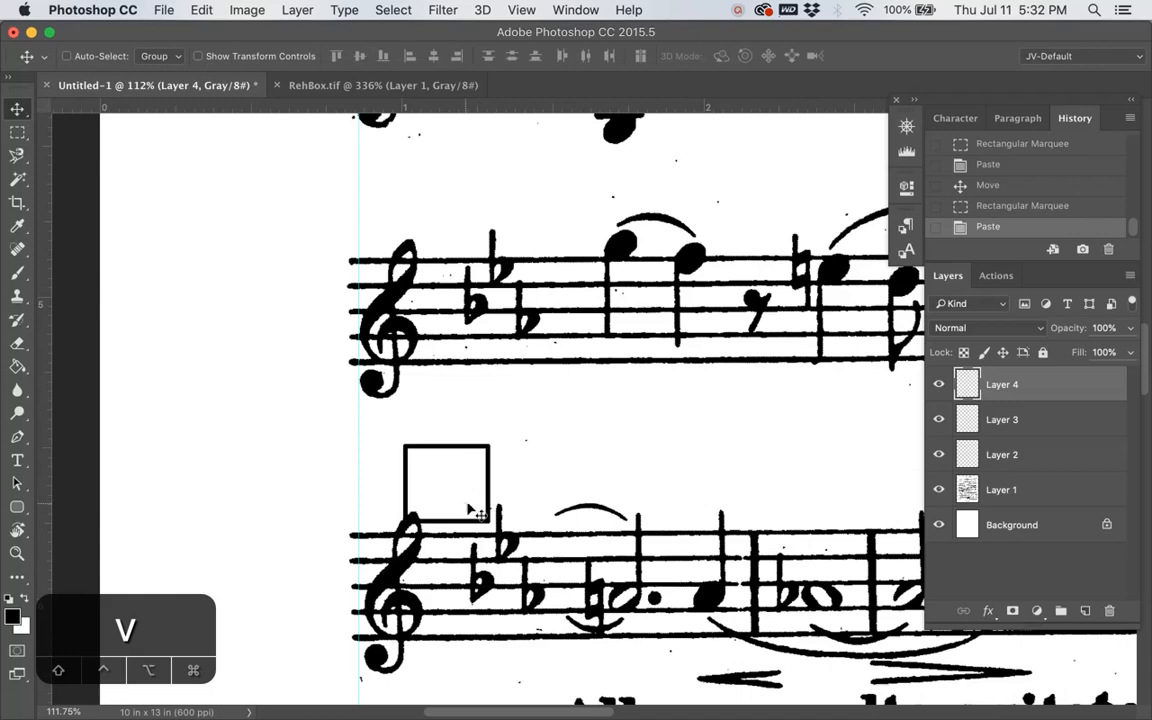
{"action": "left_click_drag", "start_coordinate": [484, 515], "coordinate": [484, 486]}
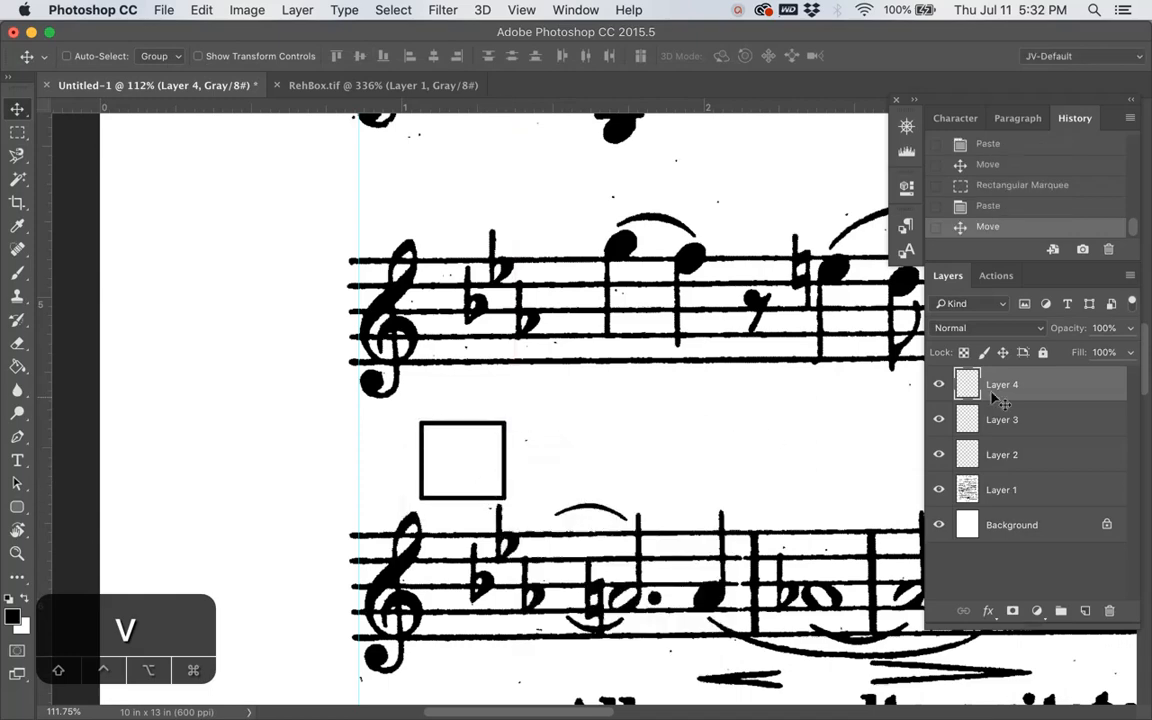
- Select the three box layers, Layer 2 through Layer 4, together
{"action": "left_click", "coordinate": [1030, 467], "text": "shift"}
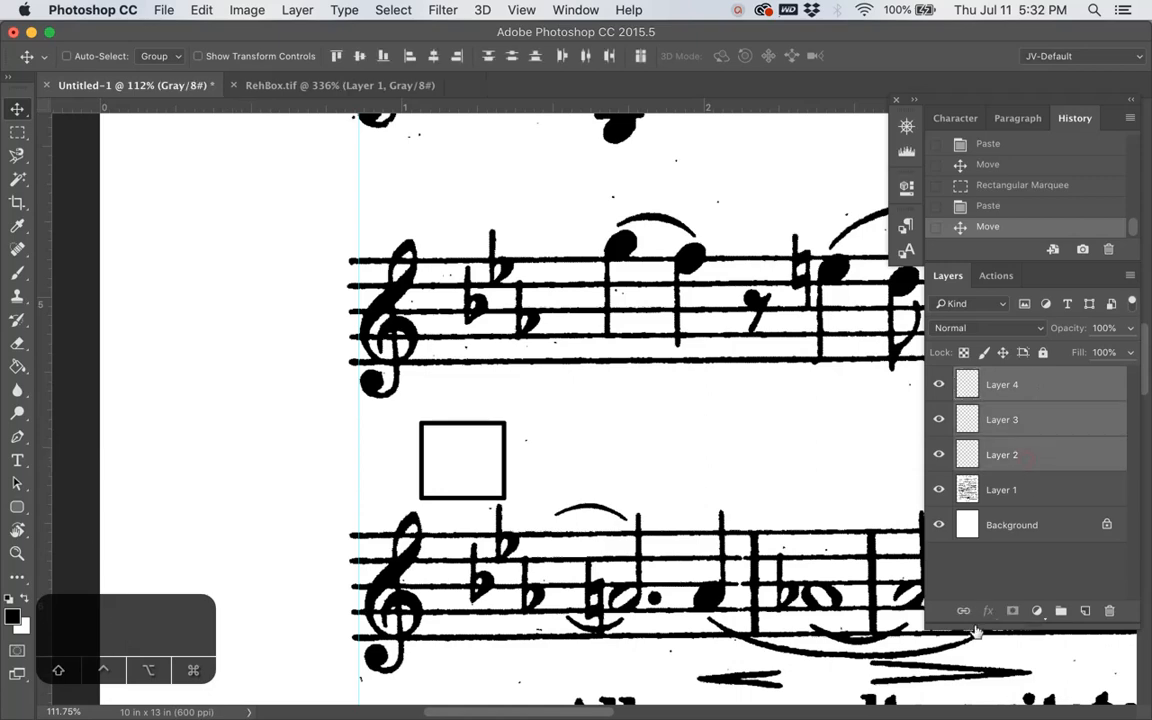
{"action": "key", "text": "m"}
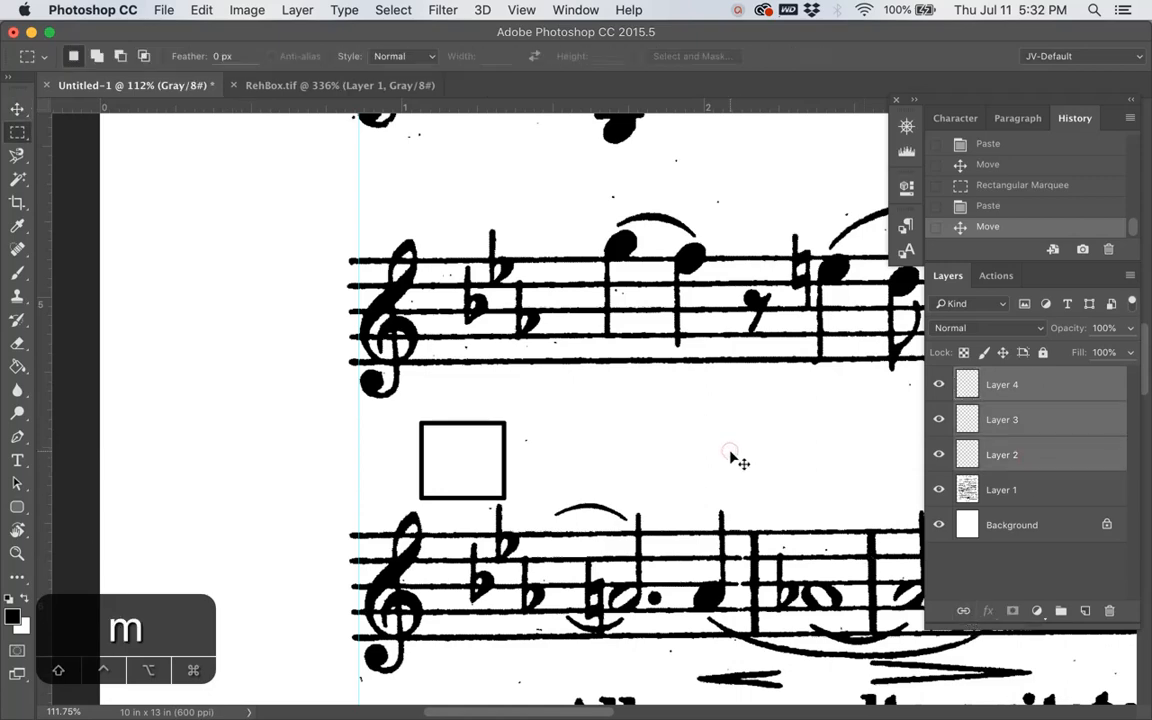
{"action": "scroll", "coordinate": [556, 456], "scroll_direction": "down", "scroll_amount": 2}
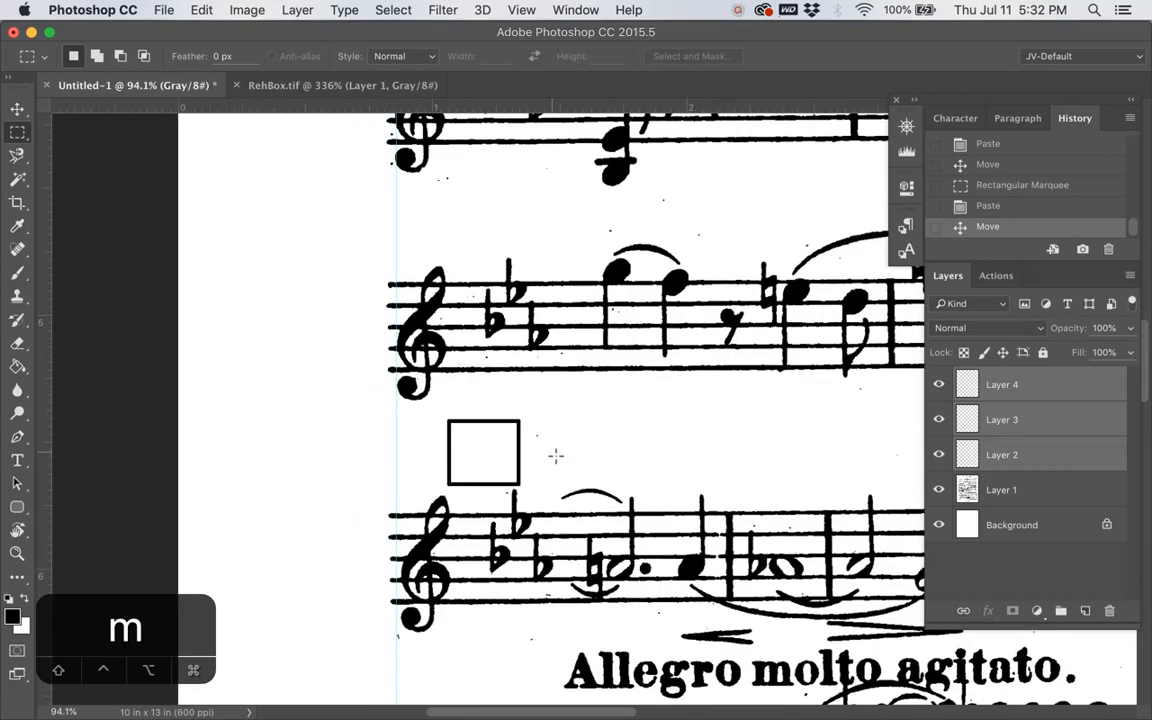
{"action": "scroll", "coordinate": [556, 456], "scroll_direction": "right", "scroll_amount": 6}
{"action": "scroll", "coordinate": [556, 456], "scroll_direction": "up", "scroll_amount": 4}
{"action": "scroll", "coordinate": [556, 456], "scroll_direction": "down", "scroll_amount": 4}
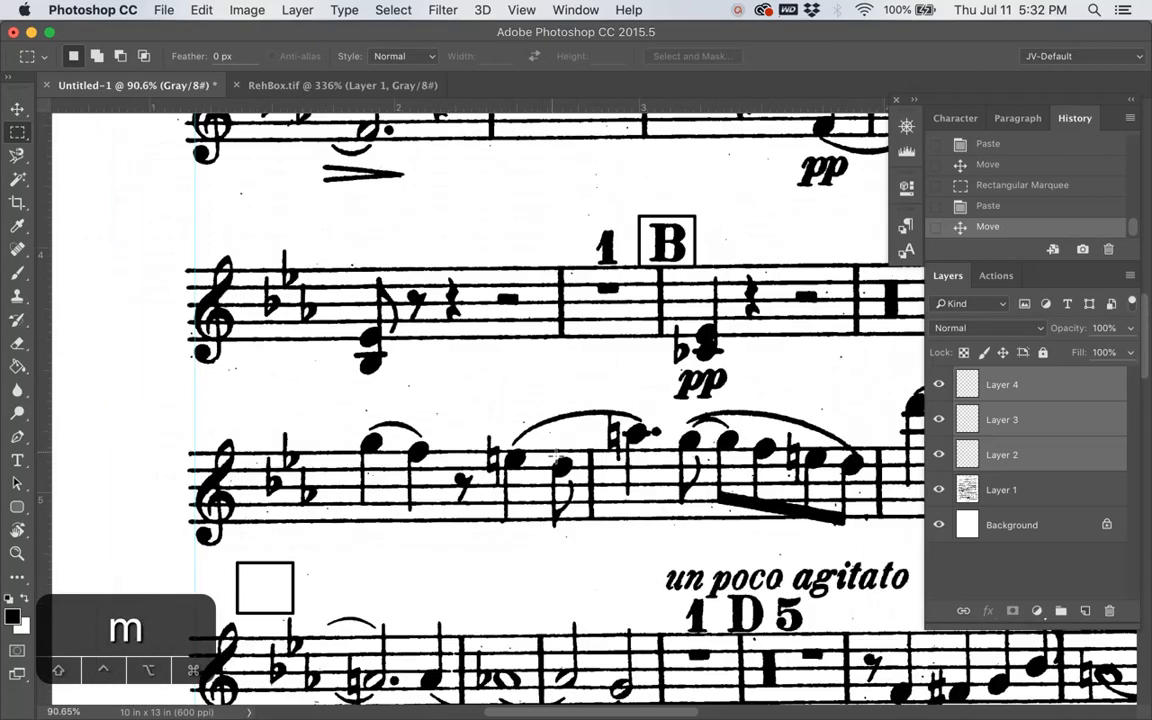
- Try moving the three selected rehearsal-mark boxes together slightly down and to the right, and undo that move
{"action": "scroll", "coordinate": [556, 456], "scroll_direction": "right", "scroll_amount": 3}
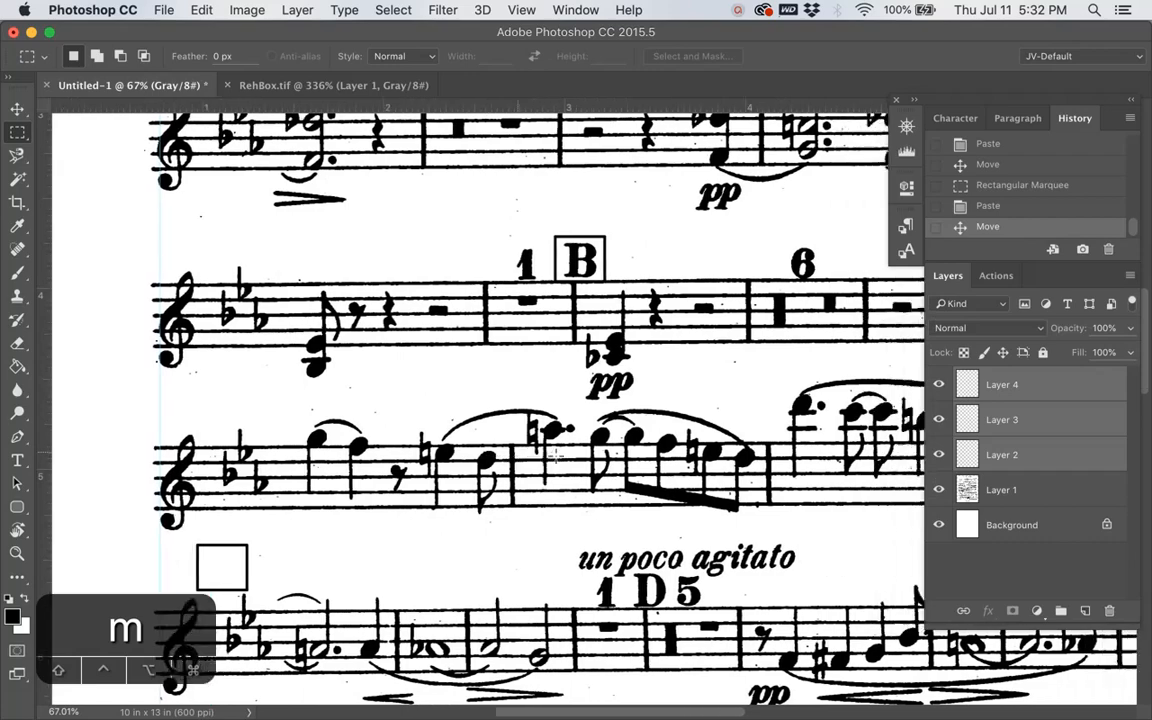
{"action": "scroll", "coordinate": [556, 456], "scroll_direction": "down", "scroll_amount": 5}
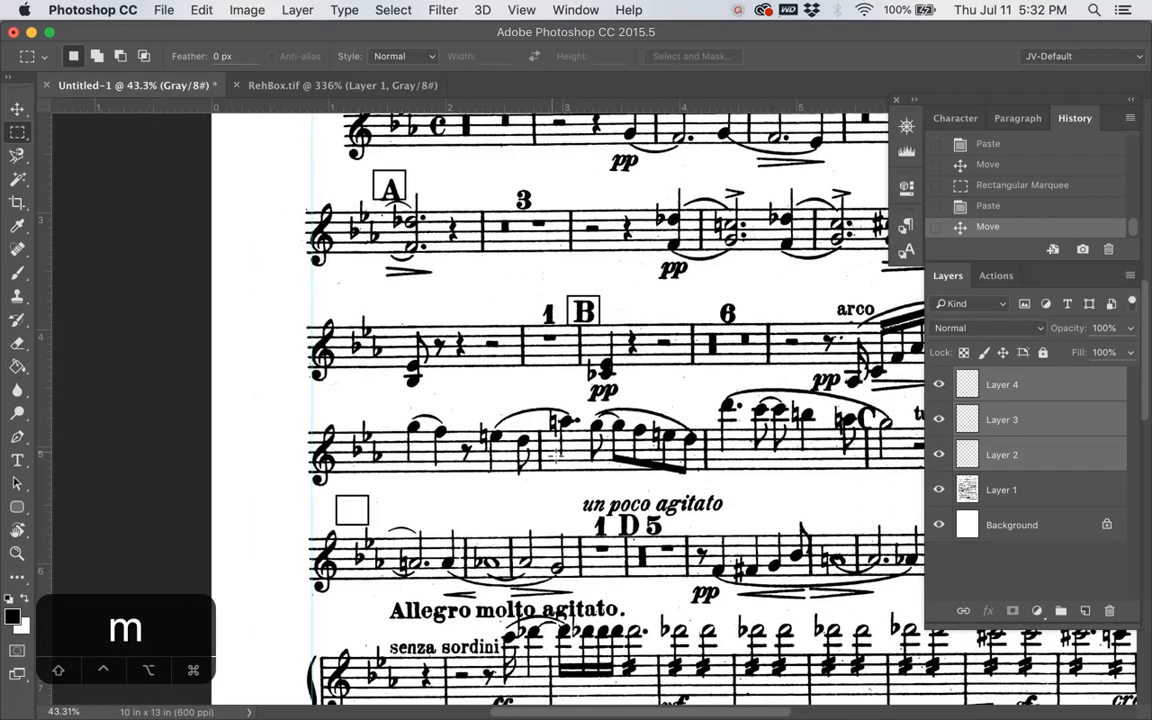
{"action": "scroll", "coordinate": [556, 456], "scroll_direction": "up", "scroll_amount": 3}
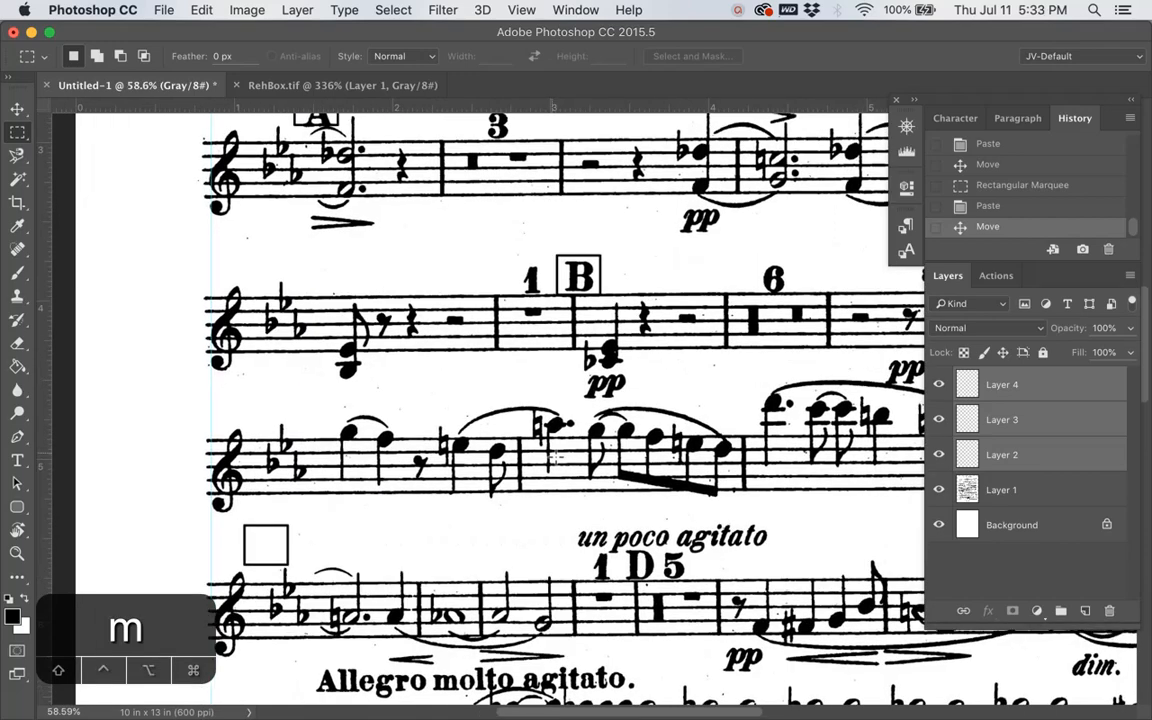
{"action": "scroll", "coordinate": [556, 455], "scroll_direction": "up", "scroll_amount": 3}
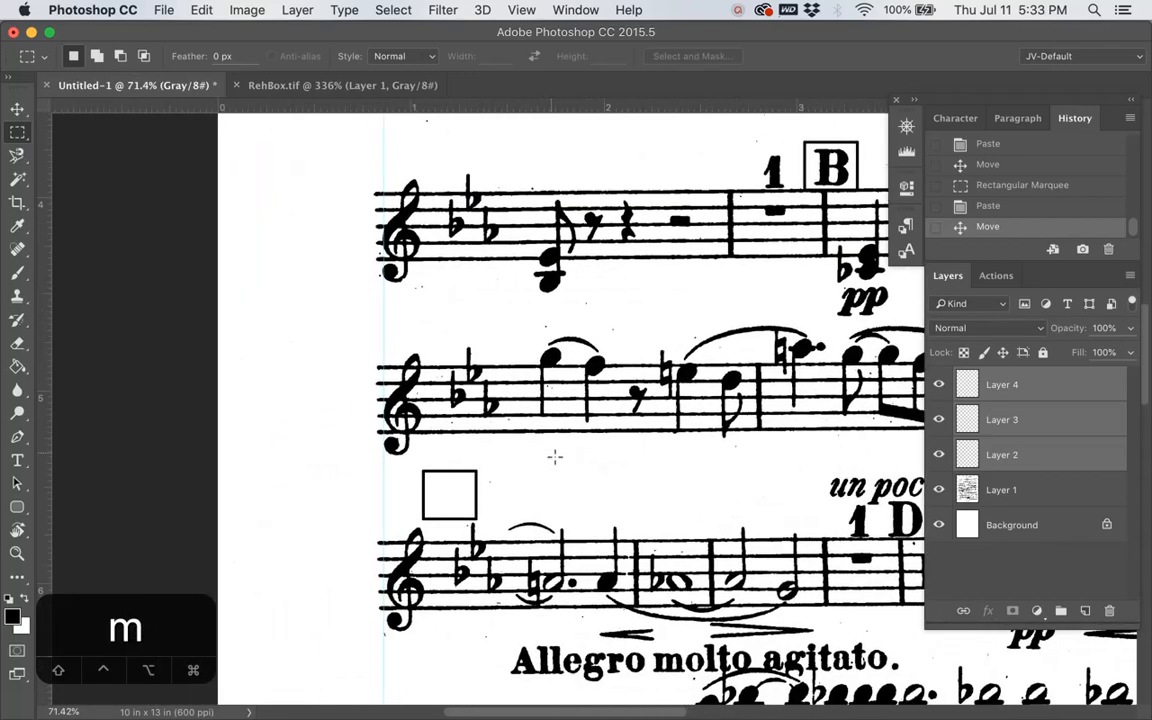
{"action": "key", "text": "v"}
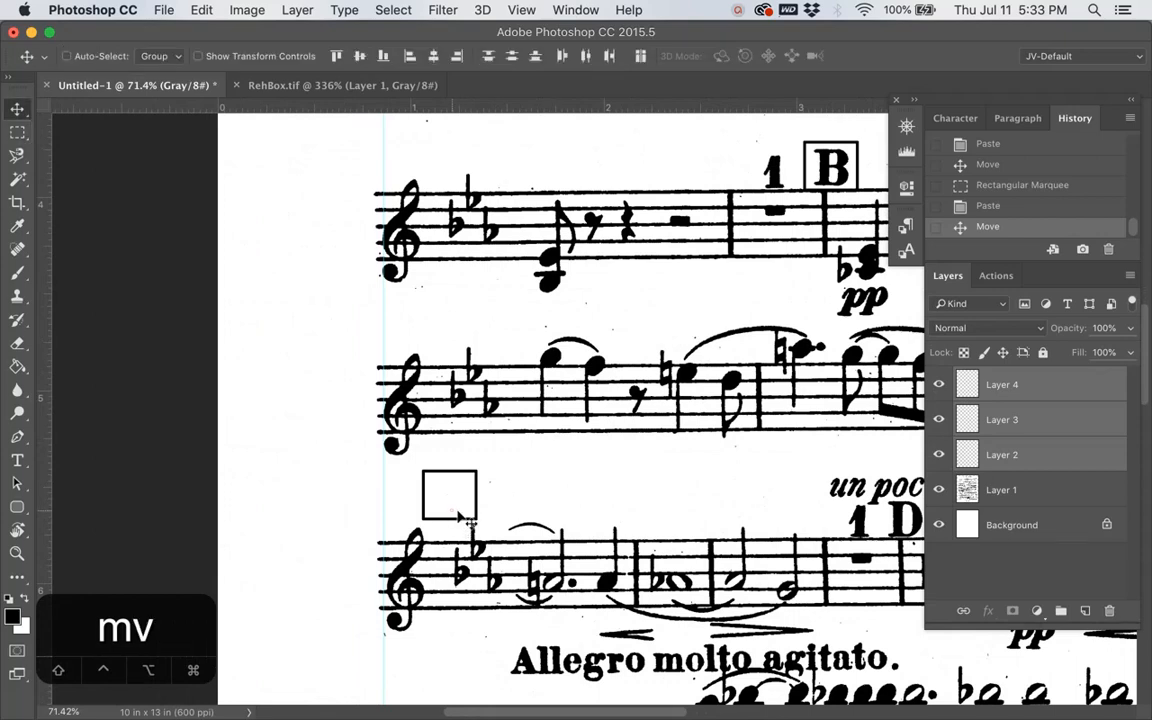
{"action": "mouse_move", "coordinate": [460, 518]}
{"action": "left_mouse_down"}
{"action": "mouse_move", "coordinate": [489, 530]}
{"action": "mouse_move", "coordinate": [477, 530]}
{"action": "left_mouse_up"}
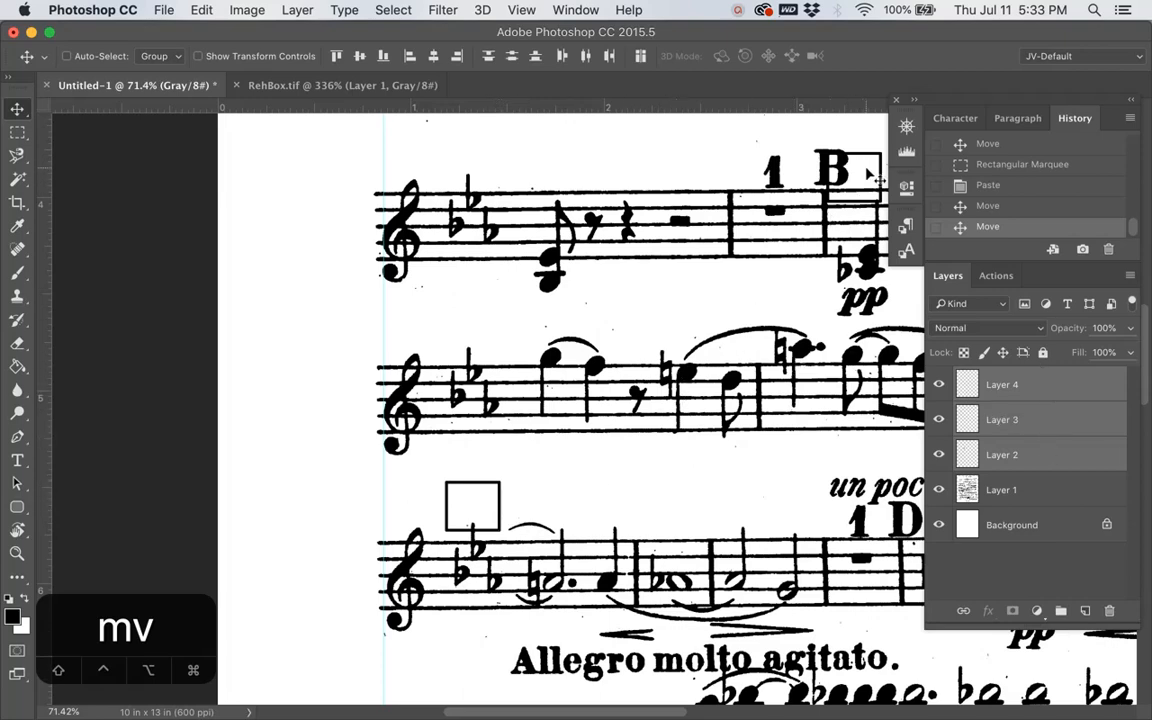
{"action": "left_click", "coordinate": [1027, 457]}
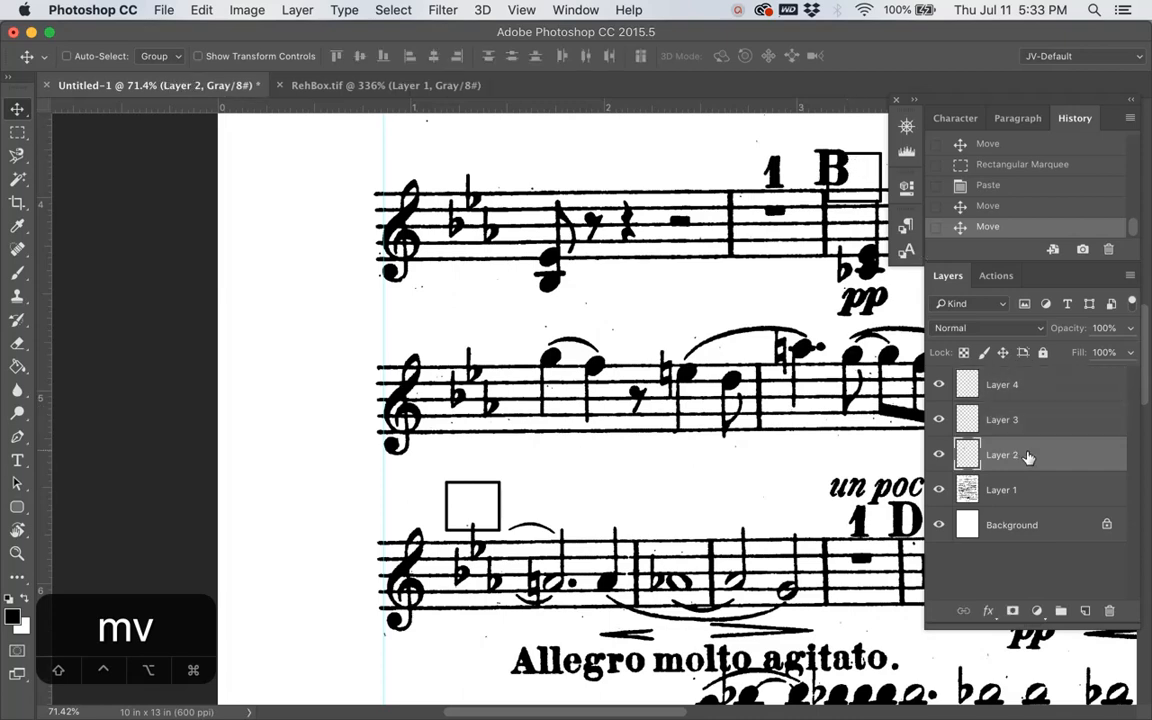
{"action": "left_click", "coordinate": [986, 210]}
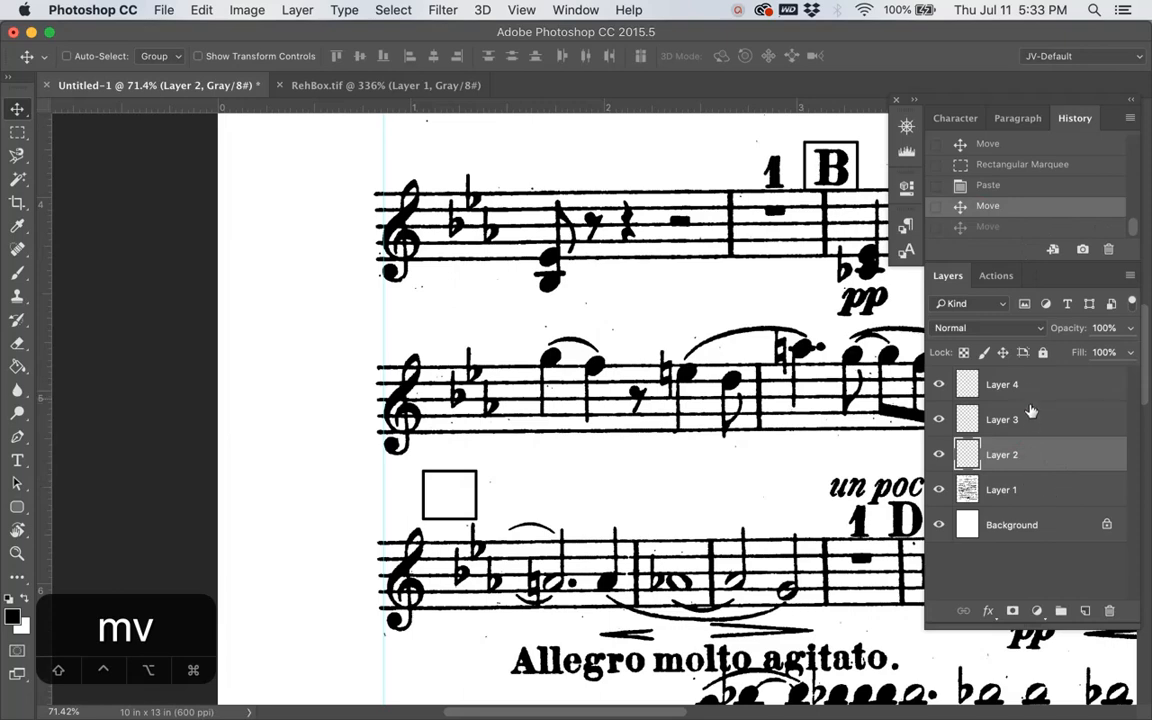
- Select only Layer 4 and move its empty box slightly down and to the right, above the staff's key signature
{"action": "left_click", "coordinate": [948, 383]}
{"action": "key", "text": "v"}
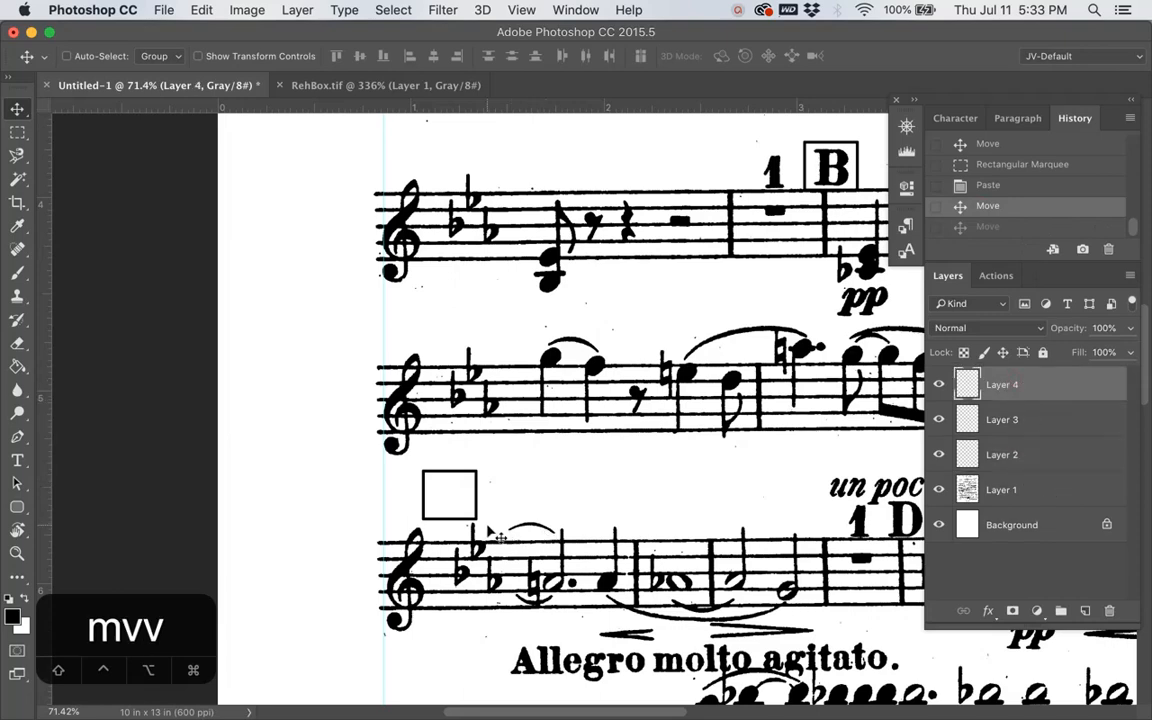
{"action": "left_click_drag", "start_coordinate": [458, 518], "coordinate": [491, 535]}
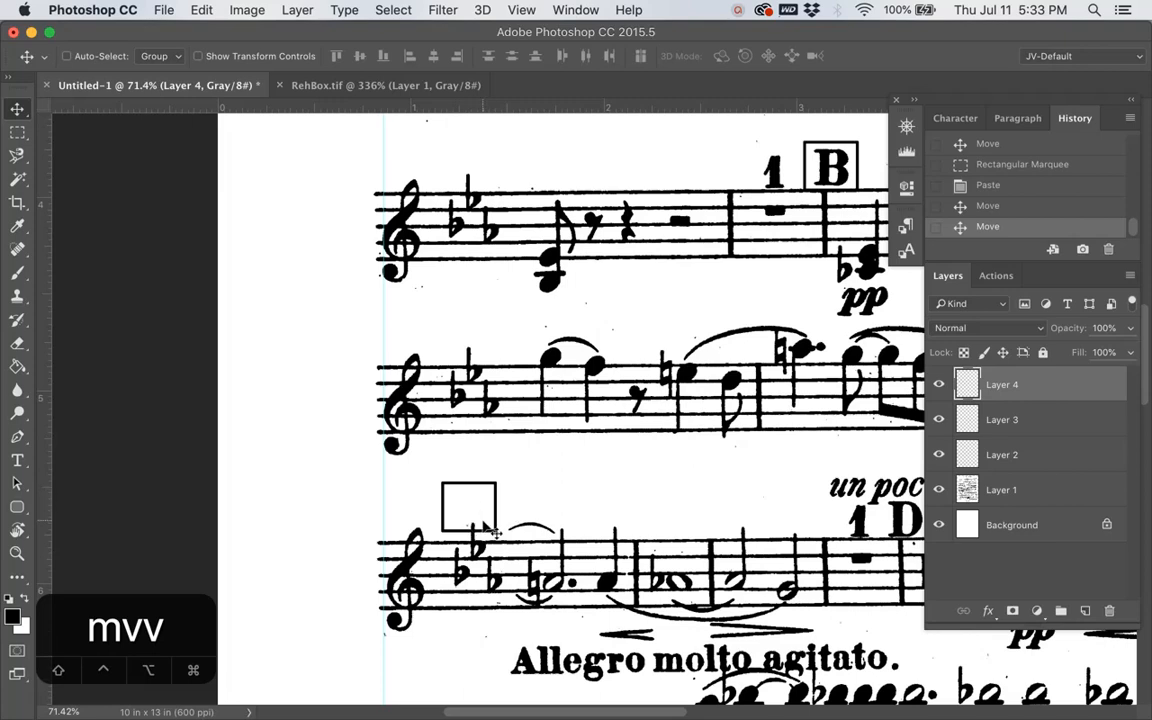
- Check the box in RehBox.tif, return to Untitled-1, and look over the area around rehearsal mark D
{"action": "scroll", "coordinate": [657, 522], "scroll_direction": "right", "scroll_amount": 5}
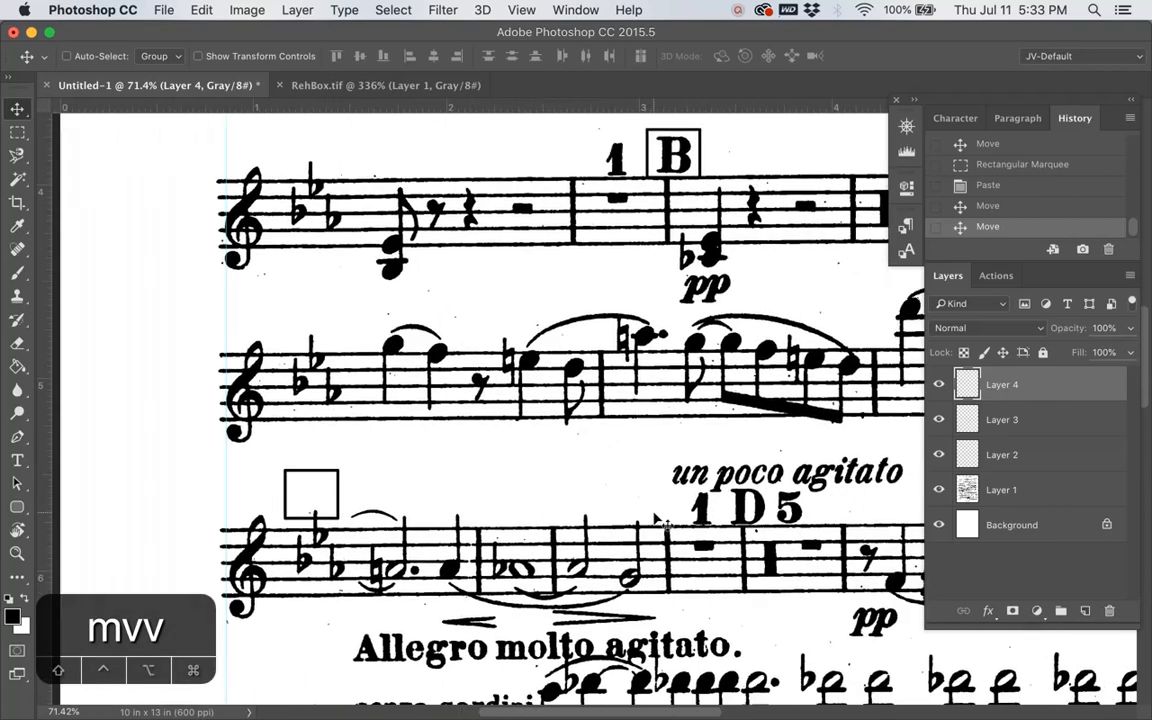
{"action": "left_click", "coordinate": [385, 85]}
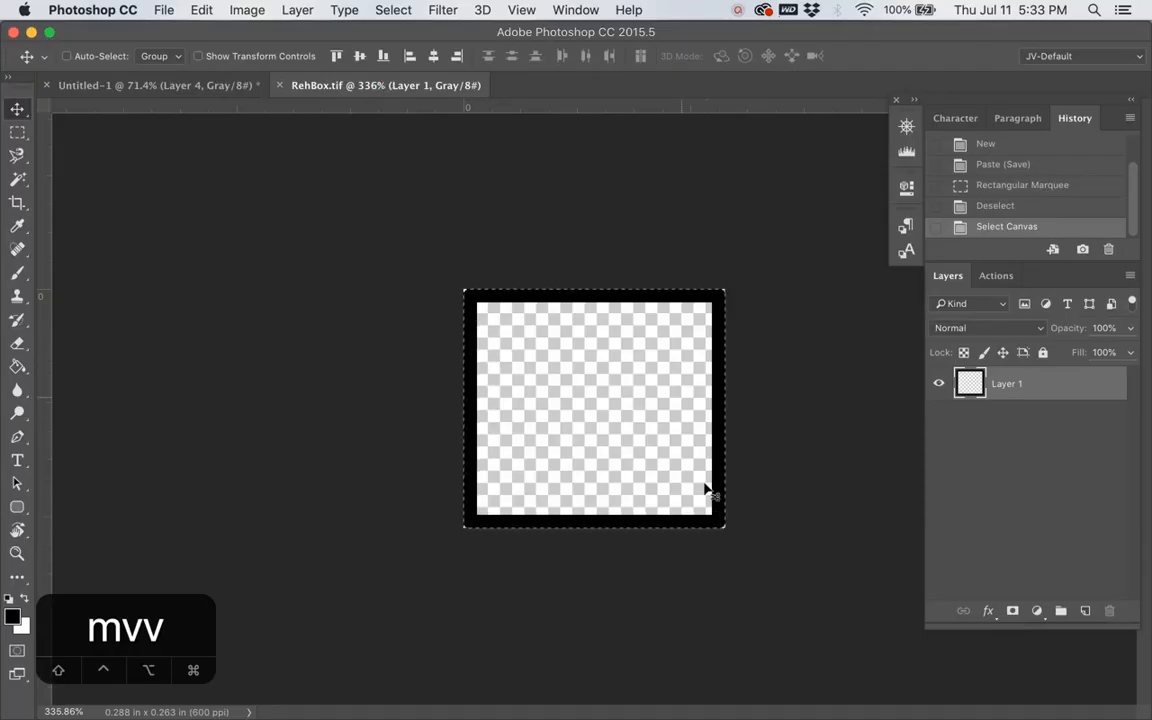
{"action": "left_click", "coordinate": [160, 86]}
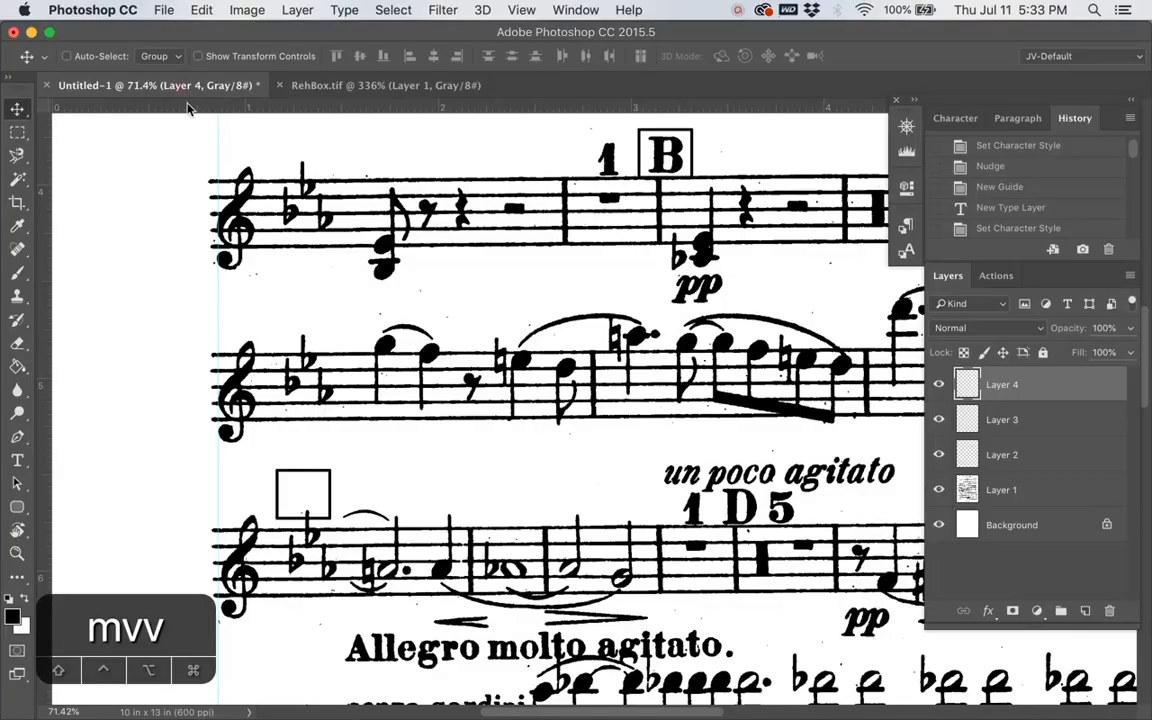
{"action": "scroll", "coordinate": [571, 427], "scroll_direction": "right", "scroll_amount": 6}
{"action": "scroll", "coordinate": [571, 427], "scroll_direction": "down", "scroll_amount": 5}
{"action": "scroll", "coordinate": [575, 427], "scroll_direction": "right", "scroll_amount": 3}
{"action": "scroll", "coordinate": [575, 427], "scroll_direction": "down", "scroll_amount": 1}
{"action": "scroll", "coordinate": [575, 427], "scroll_direction": "up", "scroll_amount": 5}
{"action": "scroll", "coordinate": [575, 427], "scroll_direction": "left", "scroll_amount": 4}
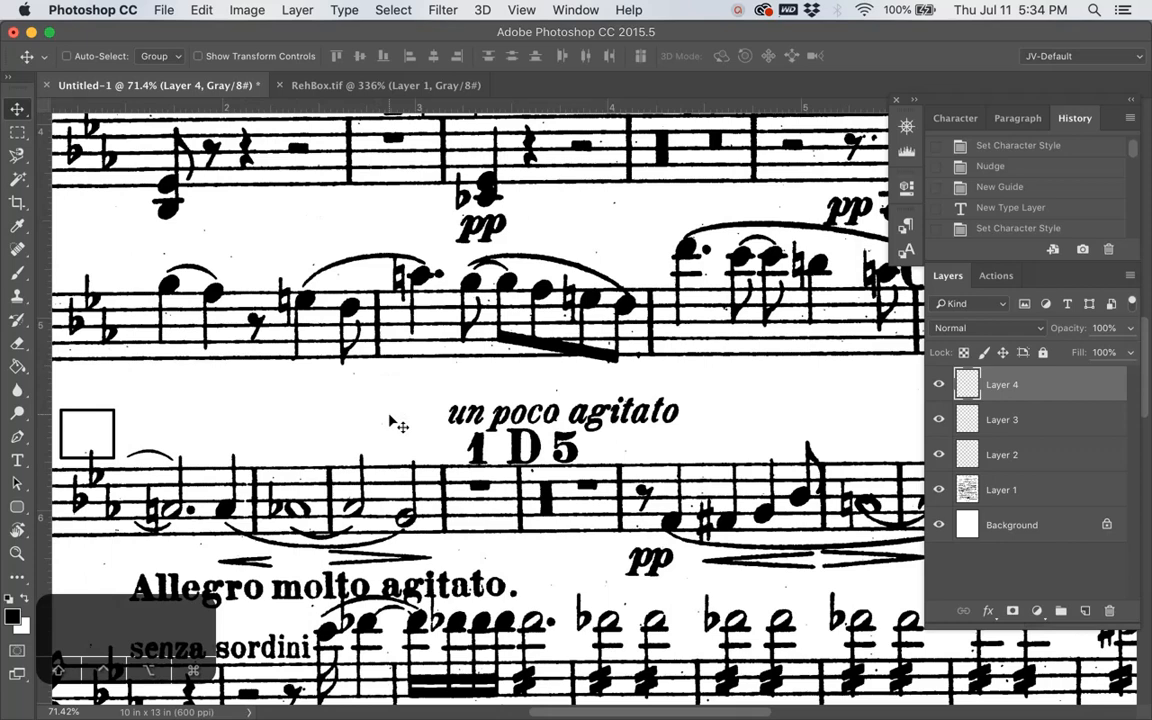
- Add a new layer above Layer 4, draw a circular selection around rehearsal mark D, and nudge the outline to fit the letter
{"action": "key", "text": "m"}
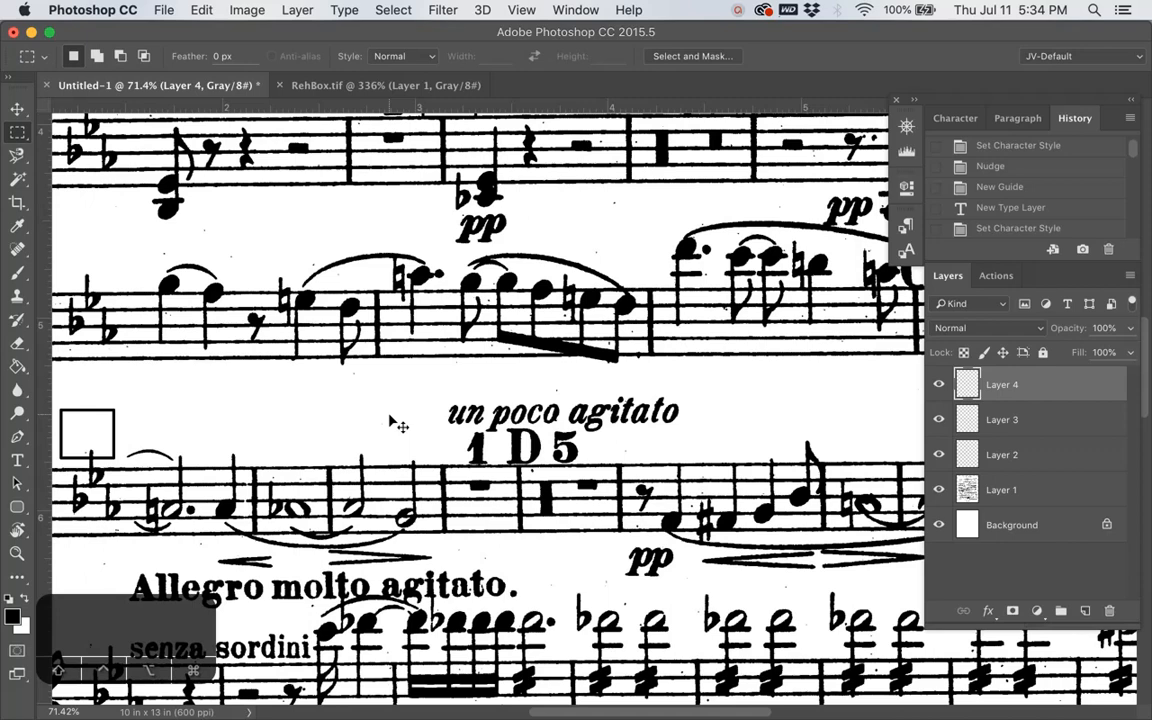
{"action": "key", "text": "shift+m"}
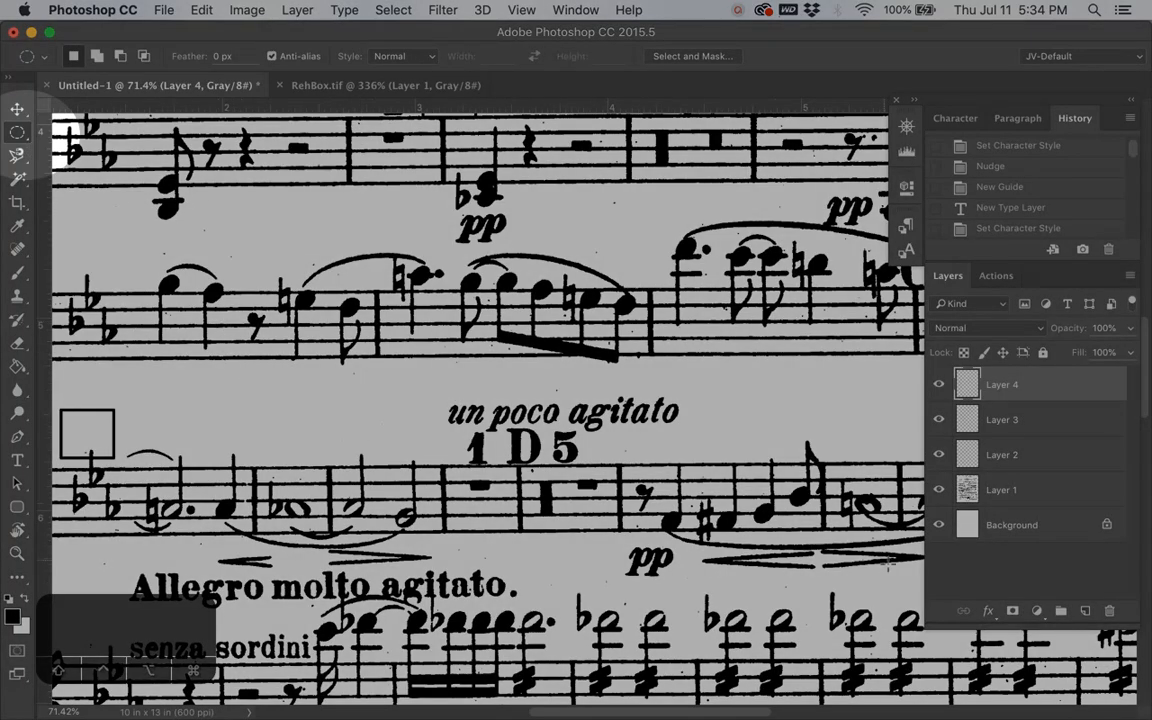
{"action": "left_click", "coordinate": [1086, 611]}
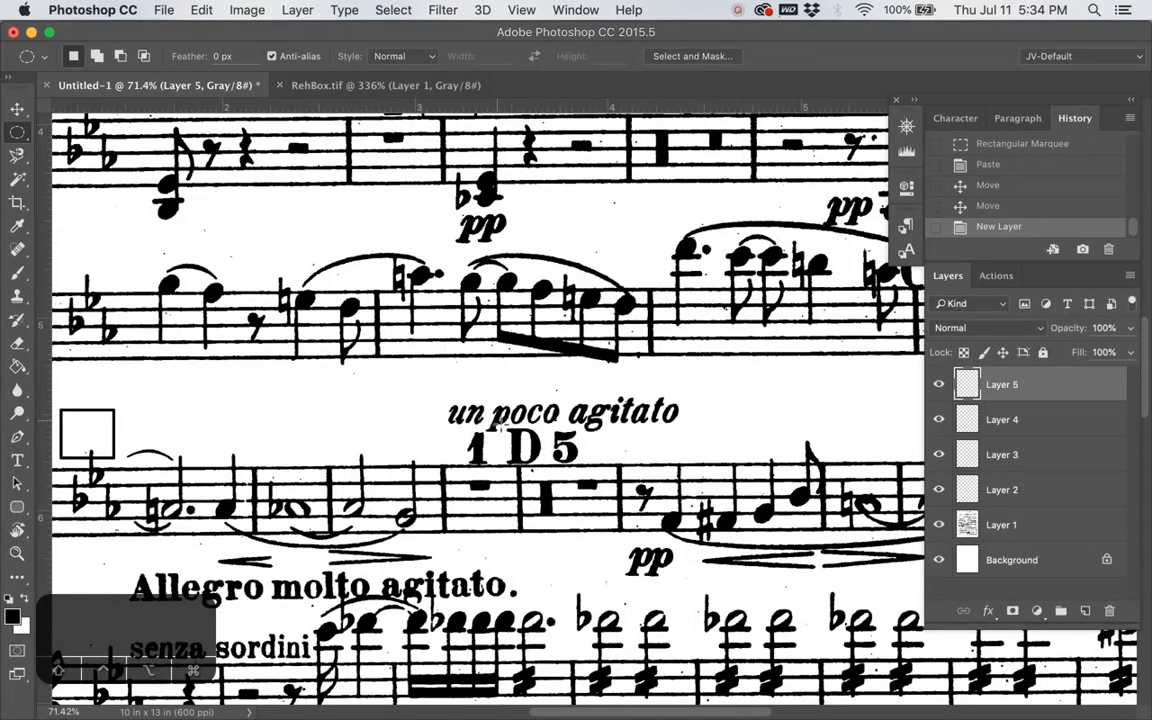
{"action": "left_click_drag", "start_coordinate": [497, 428], "coordinate": [553, 476]}
{"action": "key", "text": "Left"}
{"action": "key", "text": "Left"}
{"action": "key", "text": "Left"}
{"action": "key", "text": "Left"}
{"action": "key", "text": "Left"}
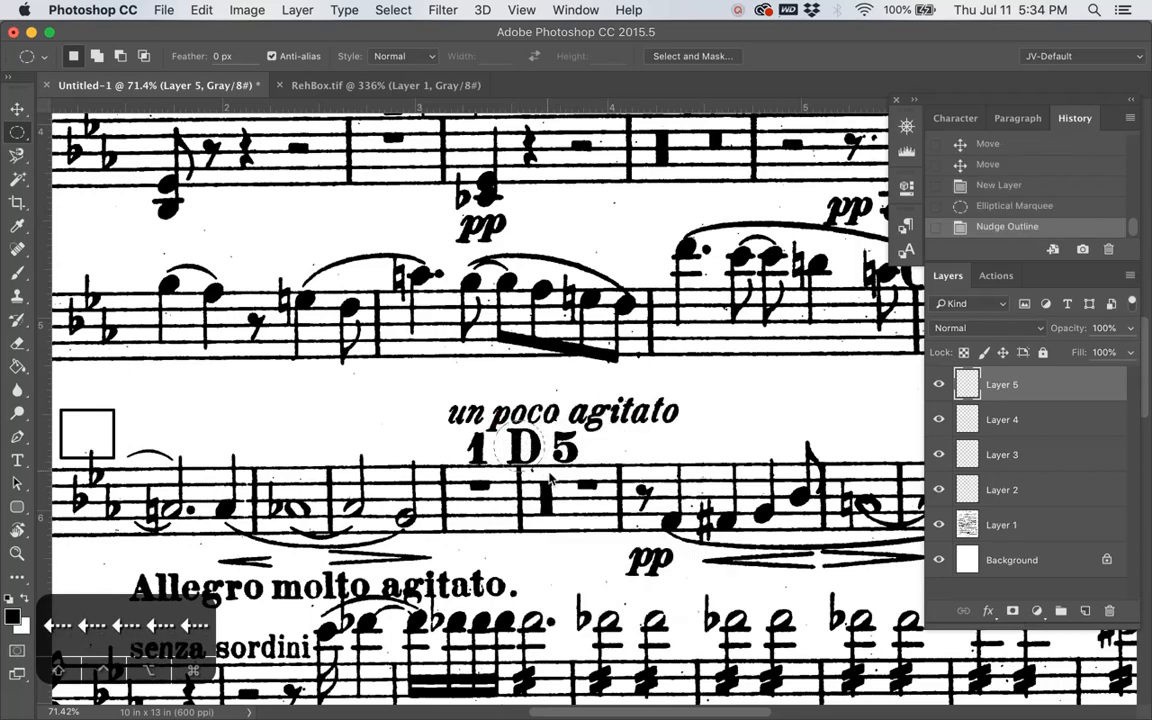
{"action": "key", "text": "Right"}
{"action": "key", "text": "Right"}
{"action": "key", "text": "Right"}
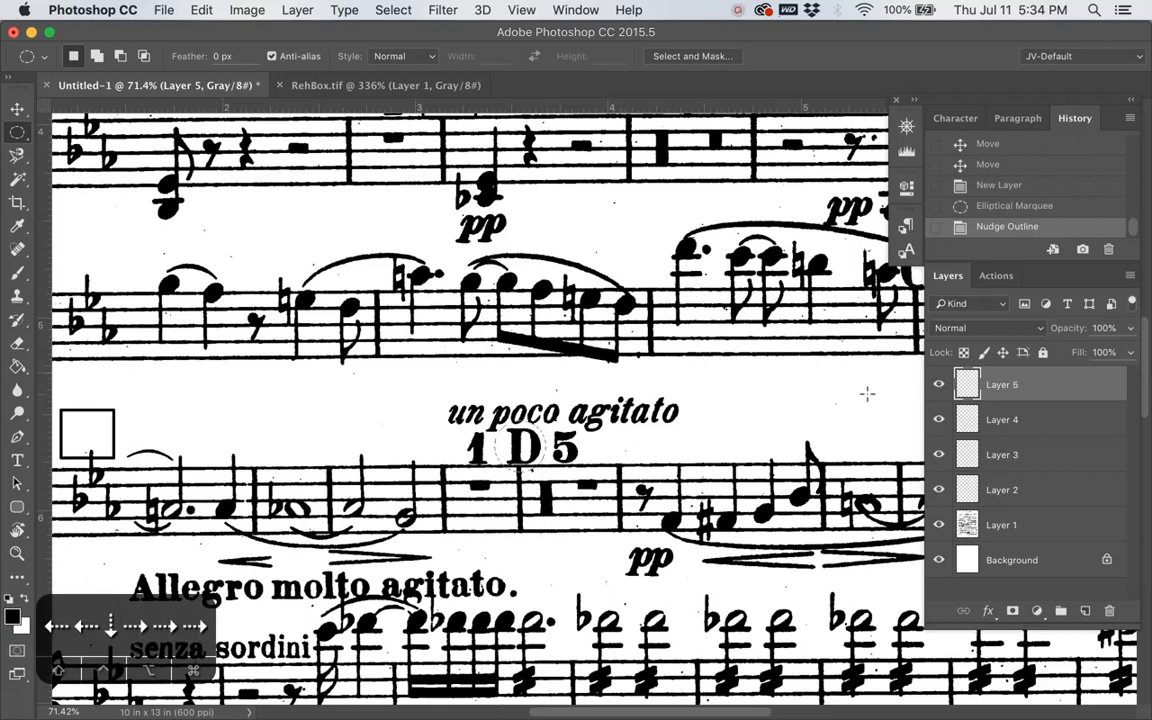
{"action": "key", "text": "Right"}
{"action": "key", "text": "Right"}
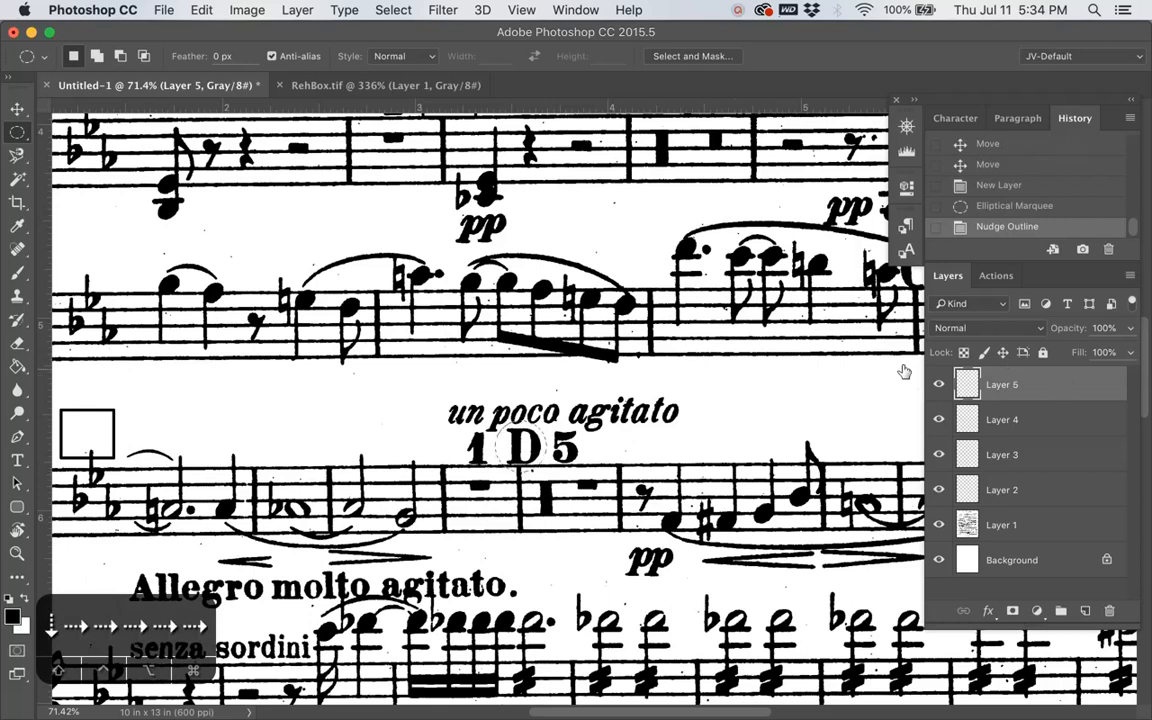
- Stroke the circular selection with a 9 px centered black line and move the deselected circle to the blank space after "un poco agitato"
{"action": "right_click", "coordinate": [508, 454]}
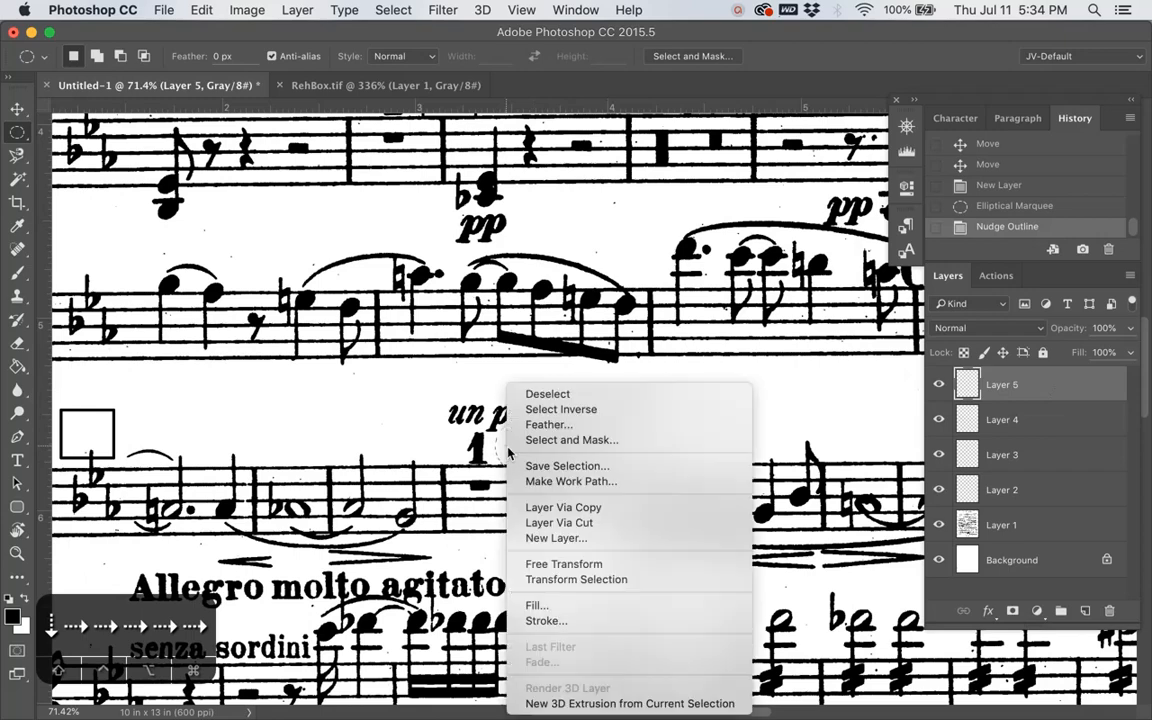
{"action": "left_click", "coordinate": [573, 622]}
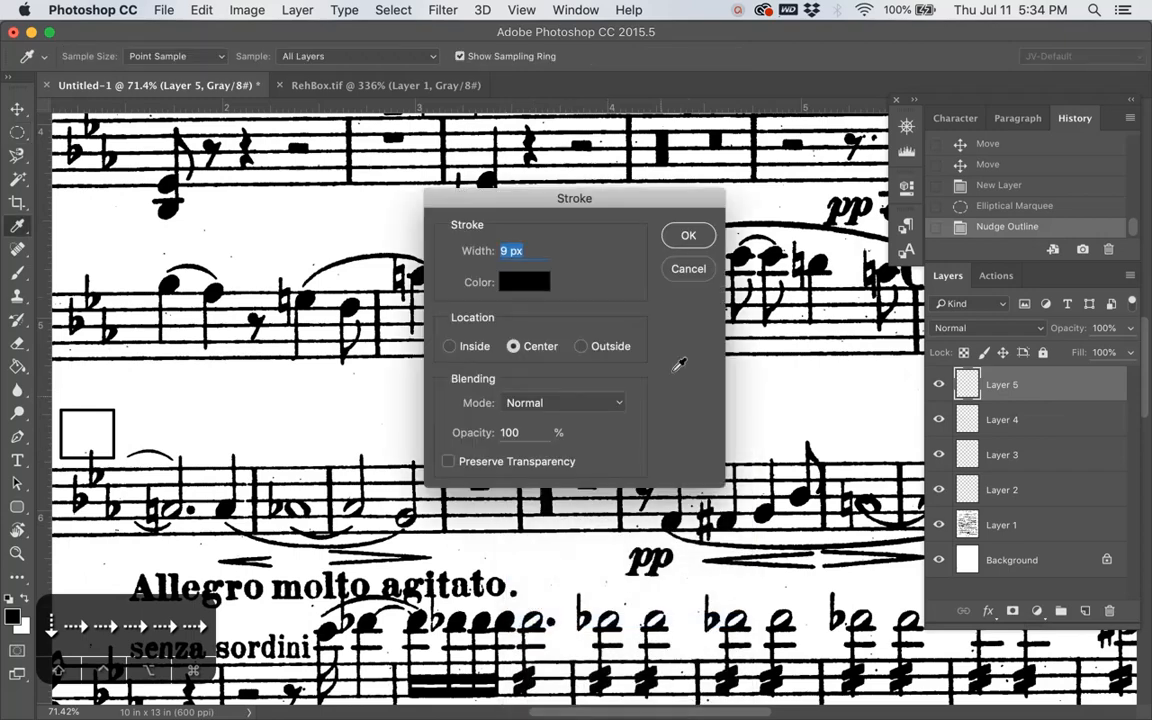
{"action": "left_click", "coordinate": [688, 236]}
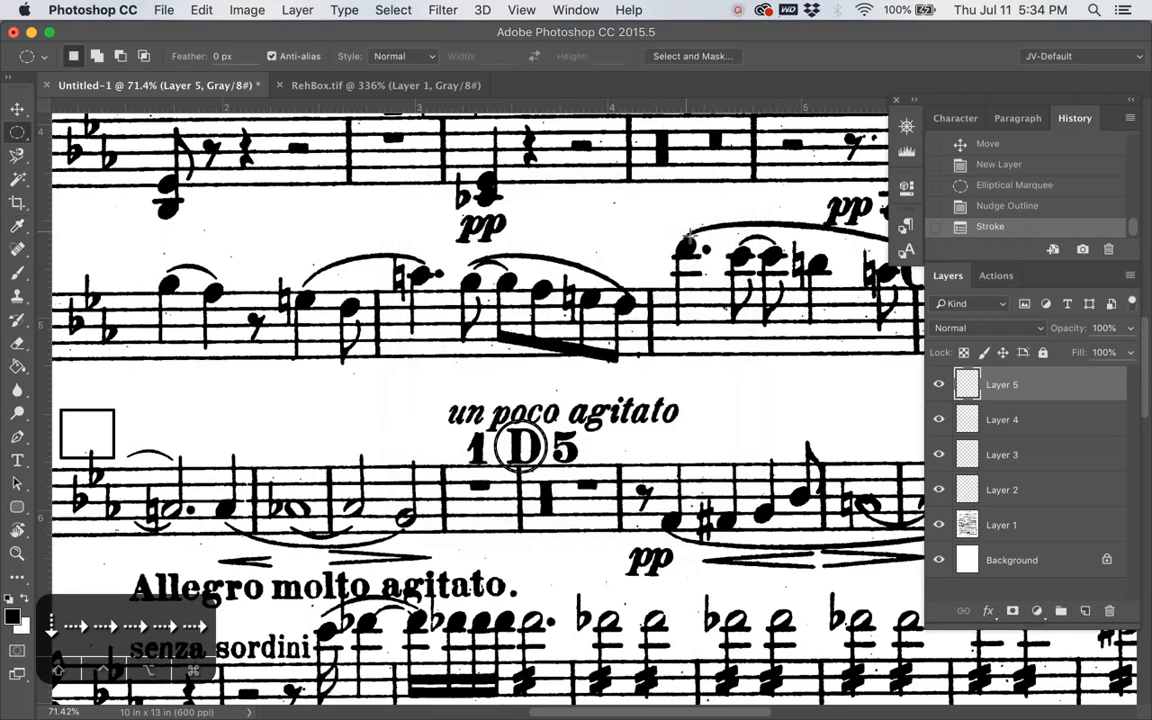
{"action": "key", "text": "super+d"}
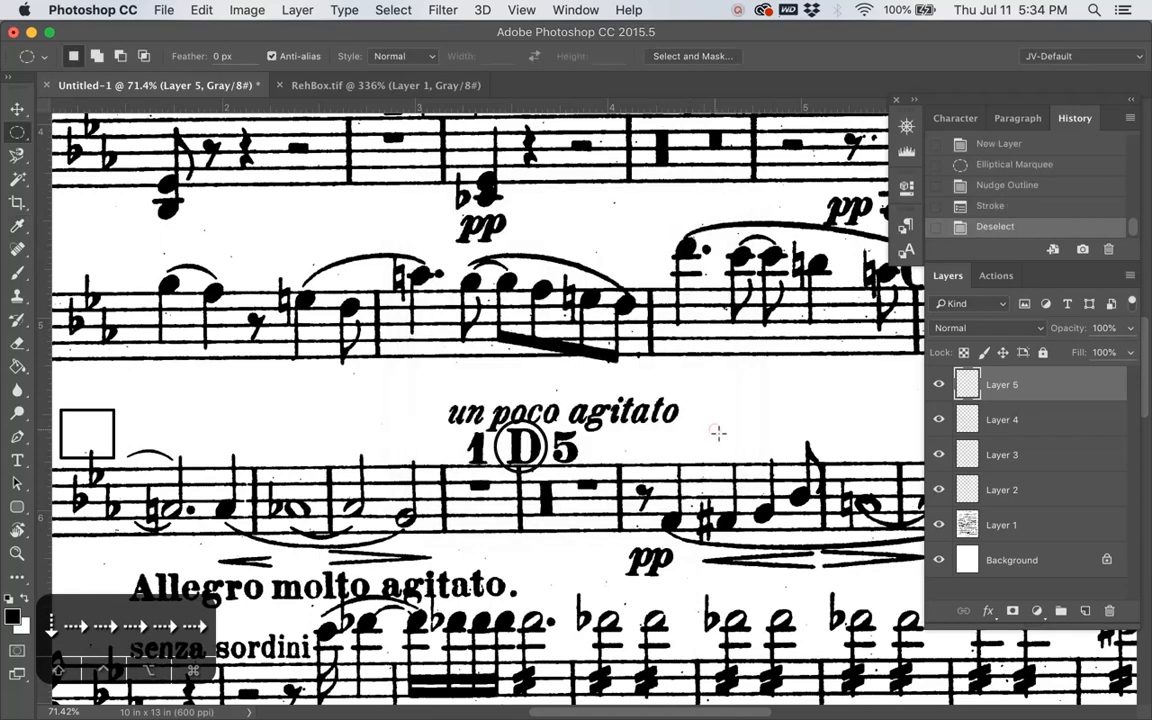
{"action": "key", "text": "v"}
{"action": "left_click_drag", "start_coordinate": [550, 482], "coordinate": [760, 443]}
- Try elliptical and rectangular selections around the moved circle, clearing each one
{"action": "key", "text": "m"}
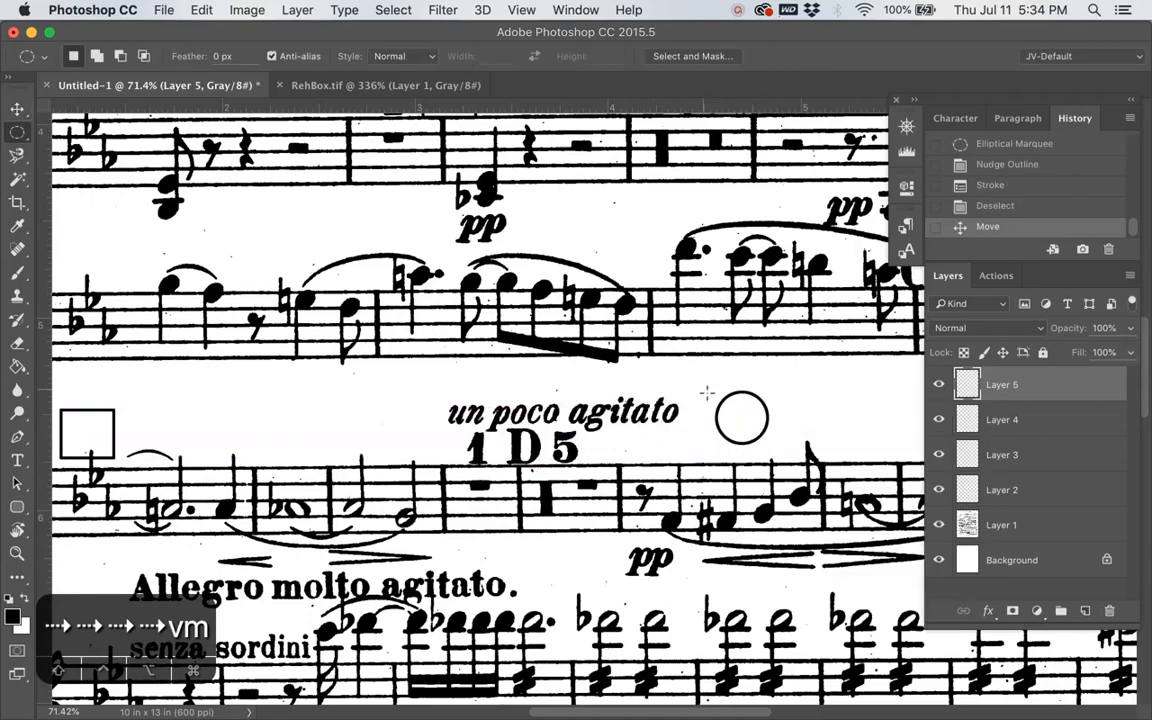
{"action": "left_click_drag", "start_coordinate": [710, 389], "coordinate": [778, 457]}
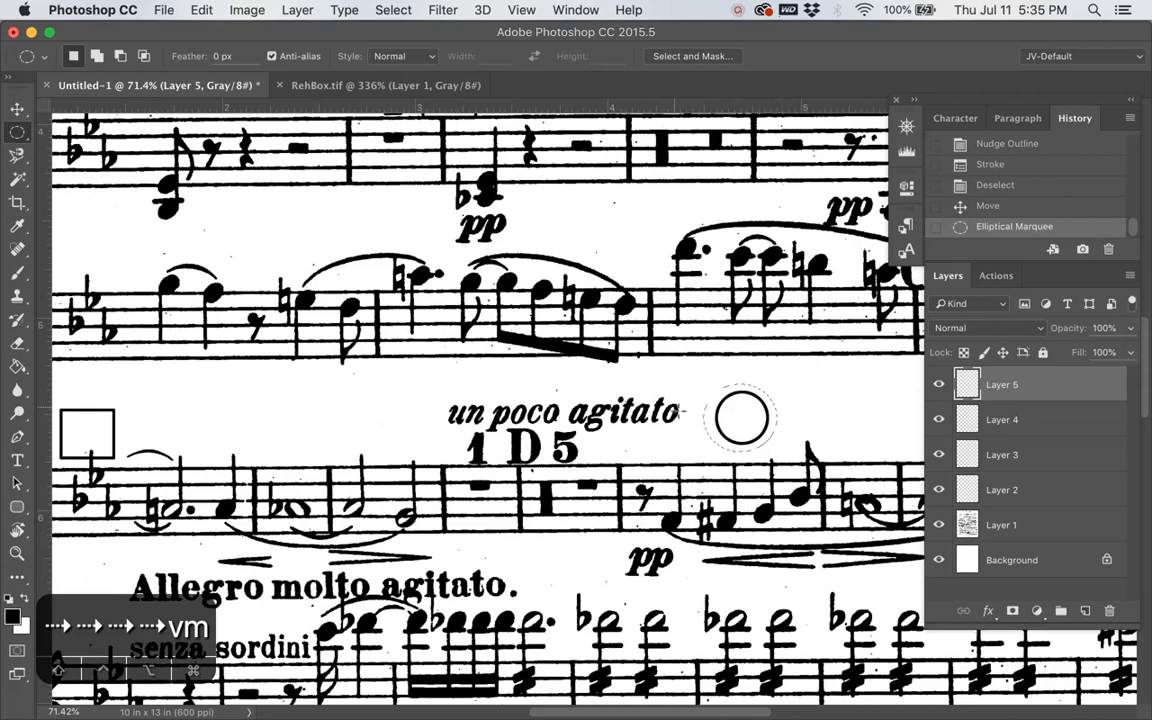
{"action": "key", "text": "m"}
{"action": "left_click", "coordinate": [813, 398]}
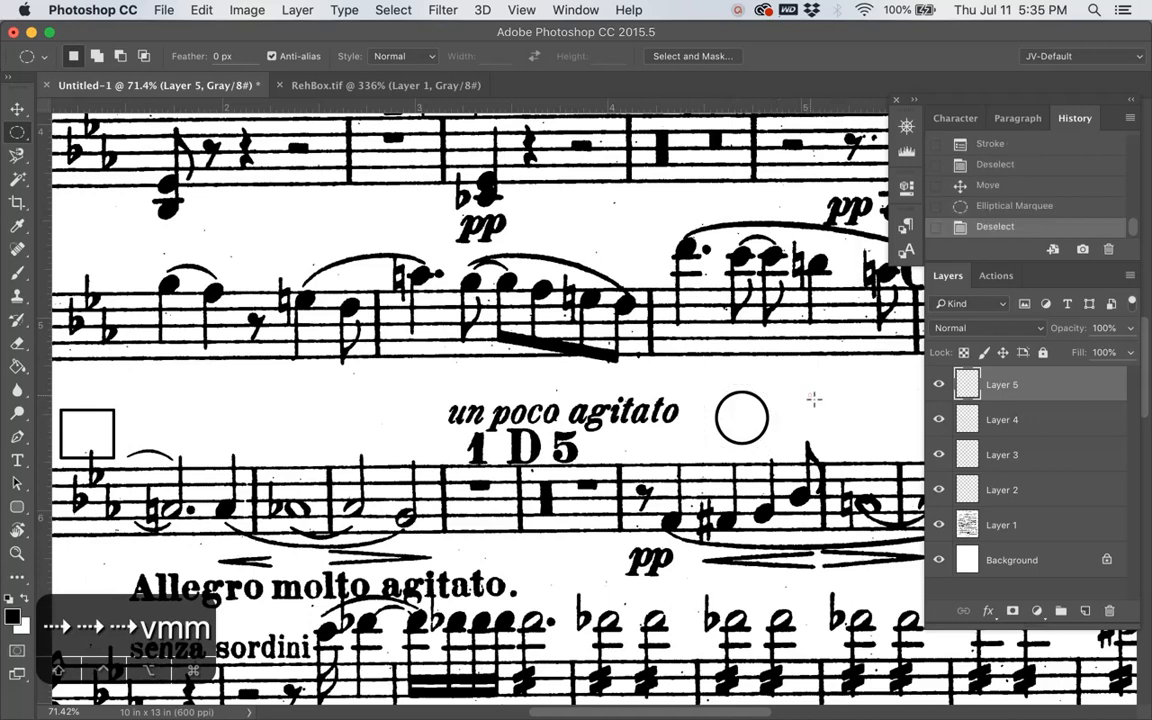
{"action": "key", "text": "m"}
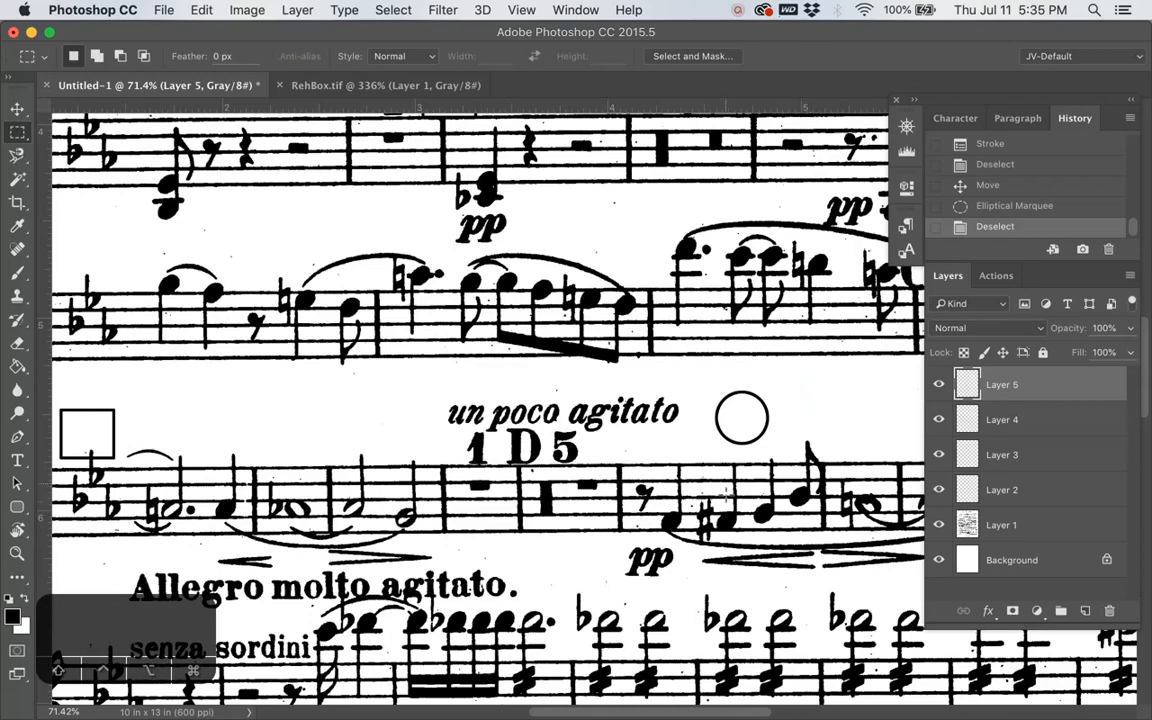
{"action": "left_click_drag", "start_coordinate": [703, 384], "coordinate": [780, 400]}
{"action": "left_click", "coordinate": [795, 418]}
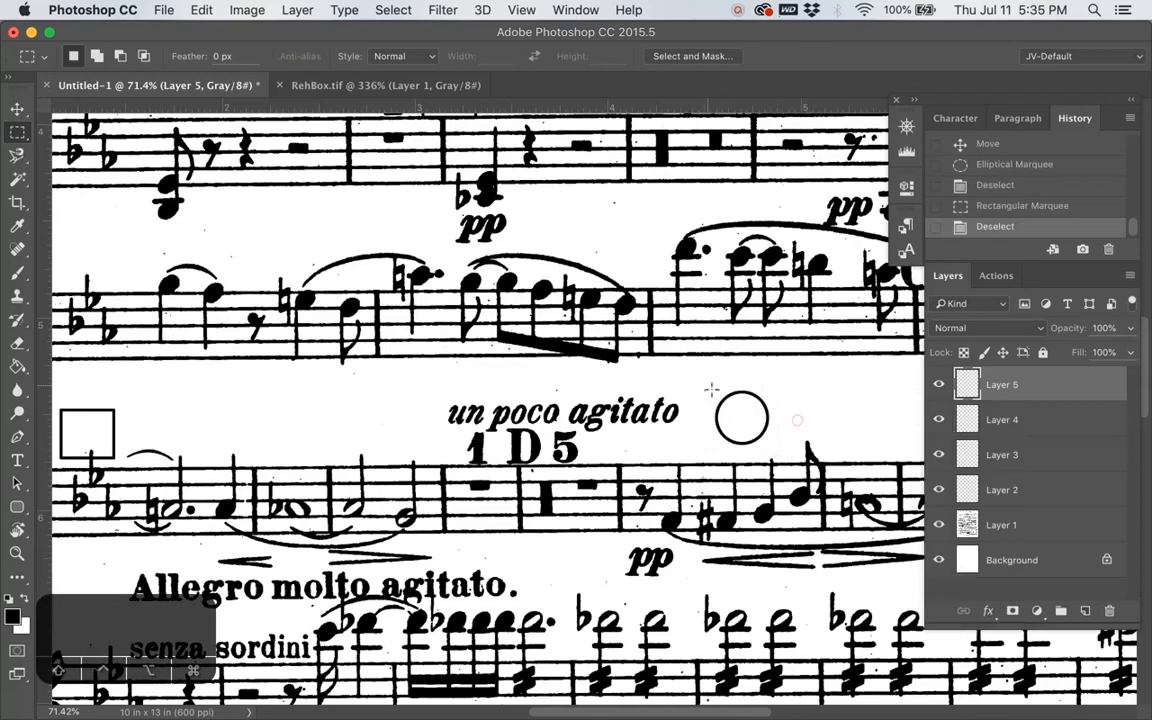
{"action": "left_click_drag", "start_coordinate": [704, 384], "coordinate": [776, 450]}
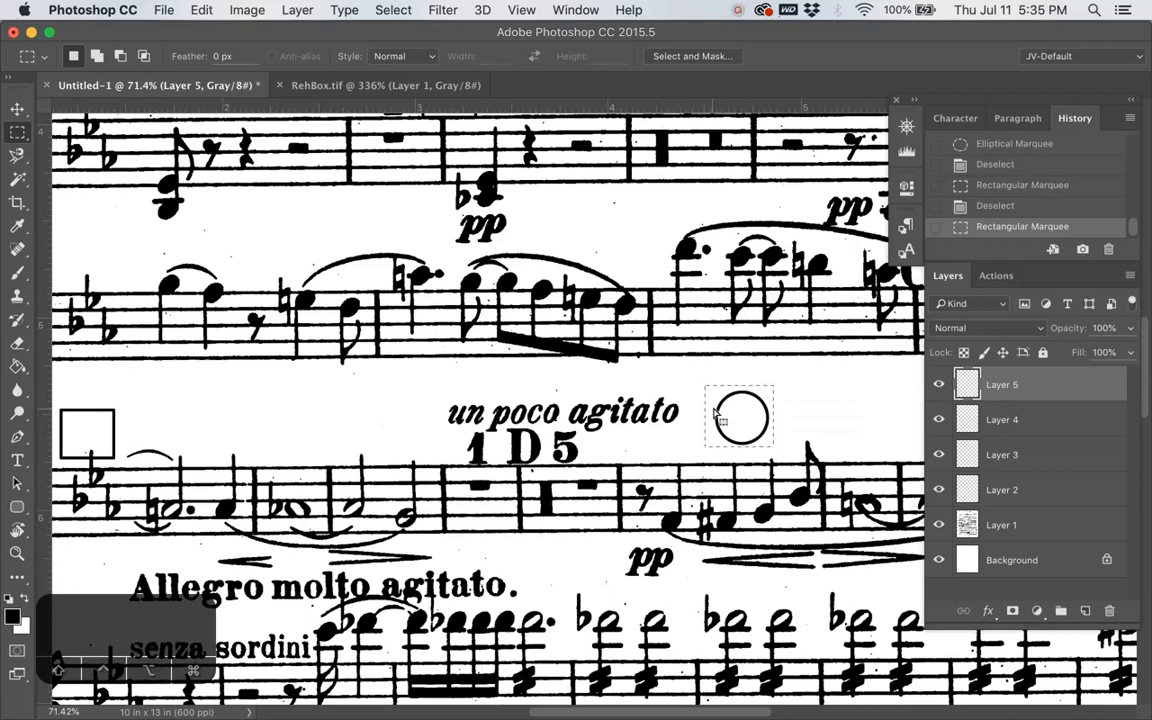
{"action": "left_click", "coordinate": [797, 428]}
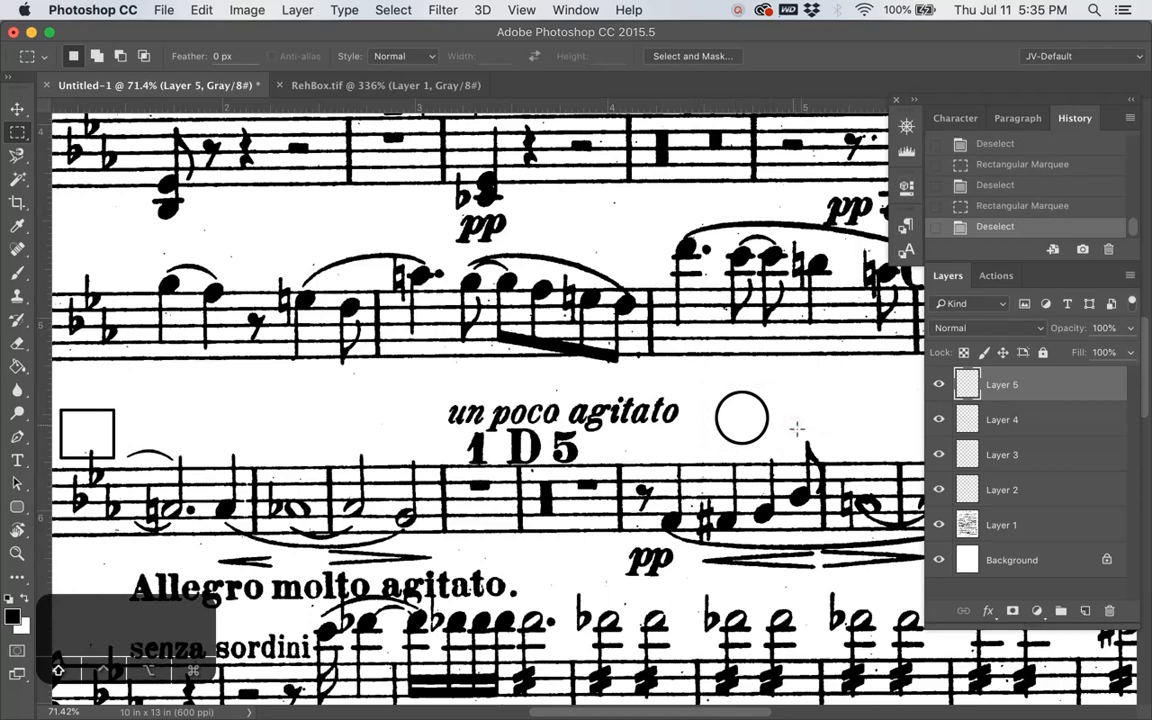
- Draw an elliptical selection slightly larger than the moved circle and nudge the outline until it surrounds the circle evenly
{"action": "key", "text": "shift+m"}
{"action": "left_click_drag", "start_coordinate": [711, 390], "coordinate": [773, 453]}
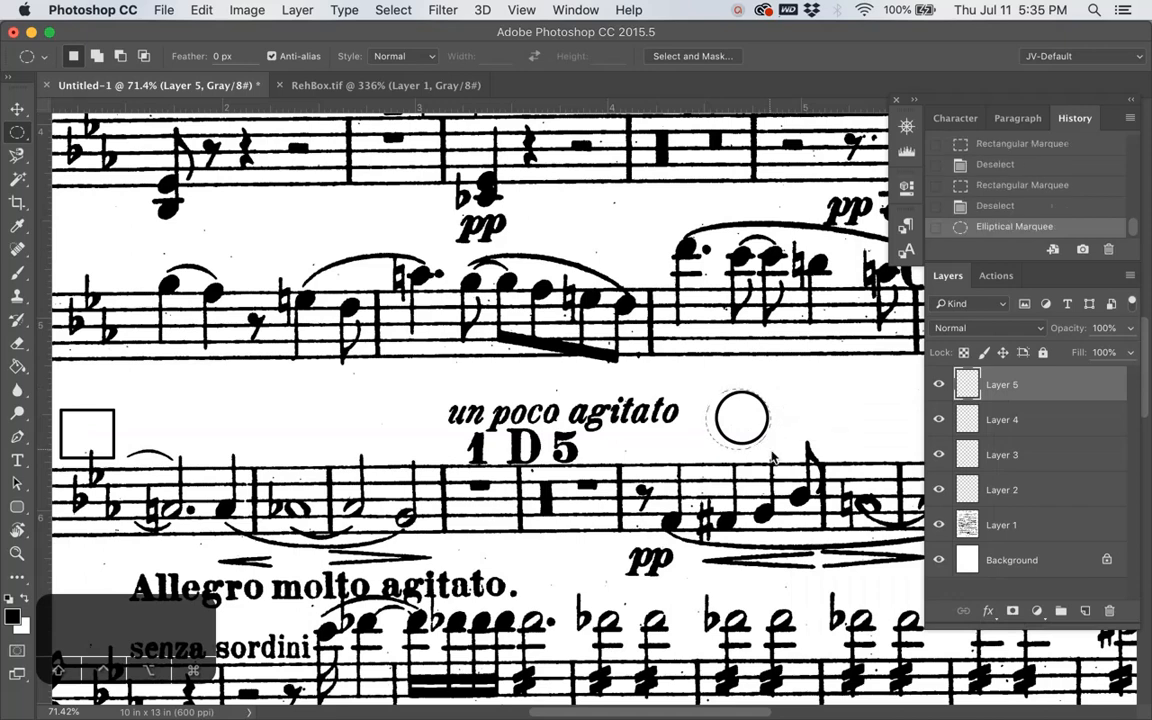
{"action": "key", "text": "Right"}
{"action": "key", "text": "Right"}
{"action": "key", "text": "Right"}
{"action": "key", "text": "Up"}
{"action": "key", "text": "Up"}
{"action": "key", "text": "Up"}
{"action": "key", "text": "Up"}
{"action": "key", "text": "Right"}
{"action": "key", "text": "Right"}
{"action": "key", "text": "Right"}
{"action": "key", "text": "Right"}
{"action": "key", "text": "Right"}
{"action": "key", "text": "Right"}
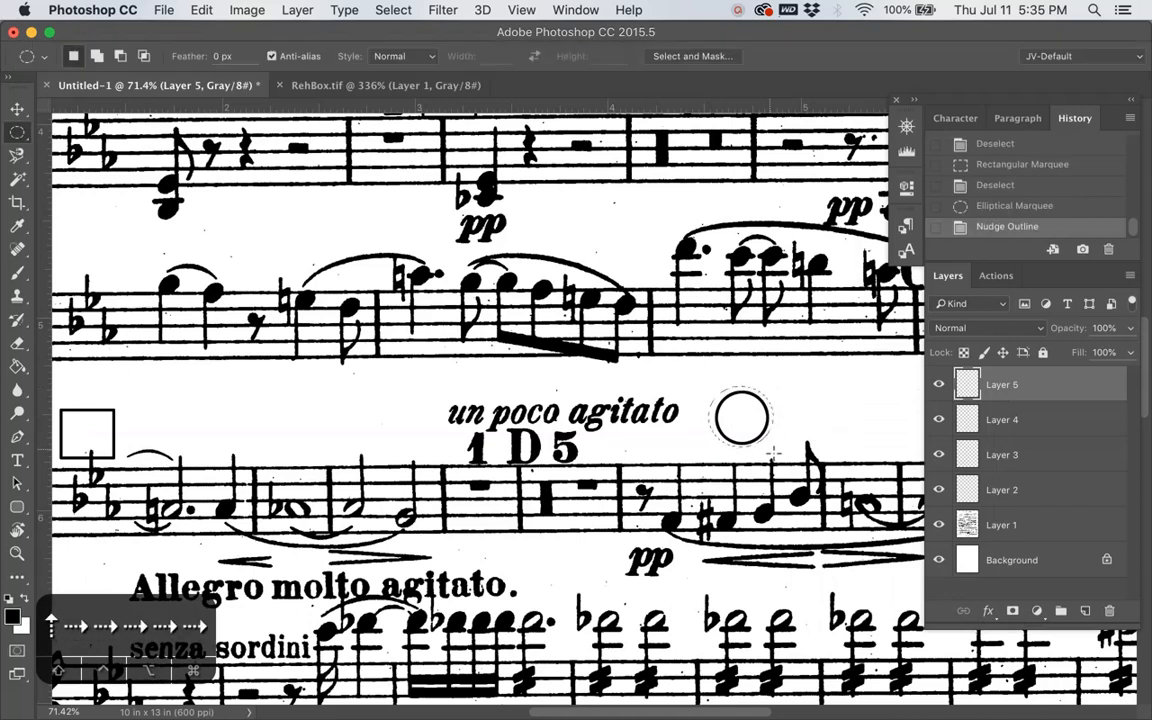
{"action": "key", "text": "Down"}
{"action": "key", "text": "Down"}
{"action": "key", "text": "Down"}
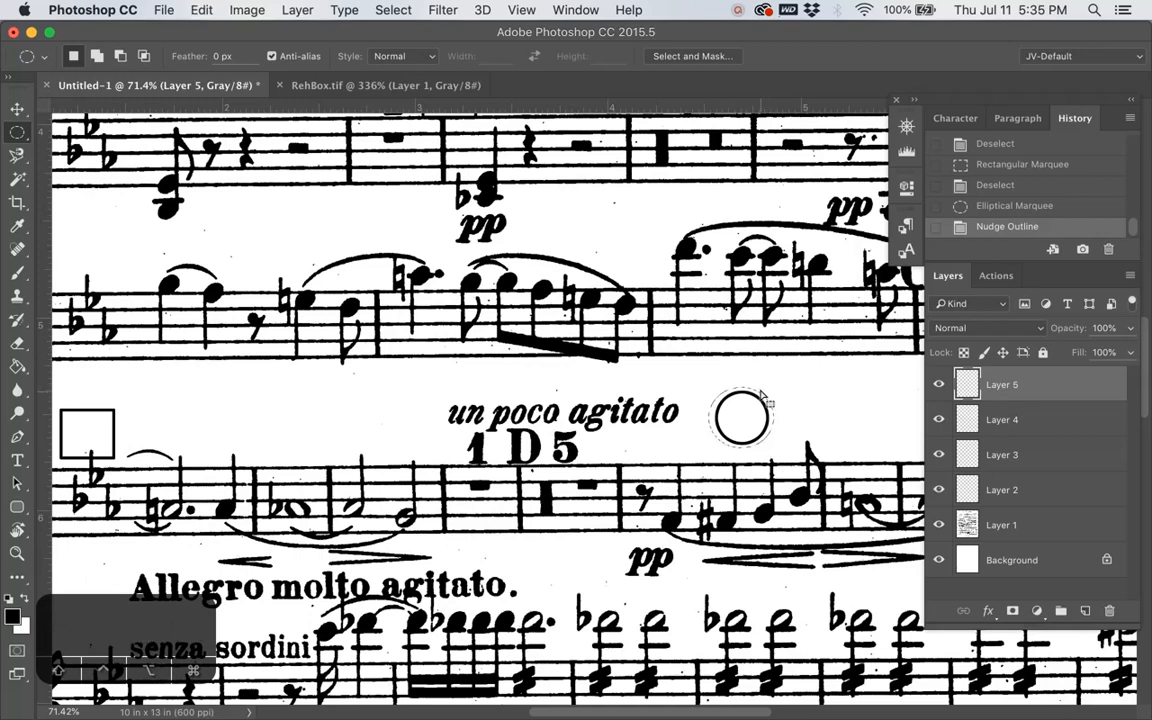
- Create a transparent grayscale document of 168 × 169 pixels at 600 pixels/inch and paste the copied circle into it
{"action": "key", "text": "super+n"}
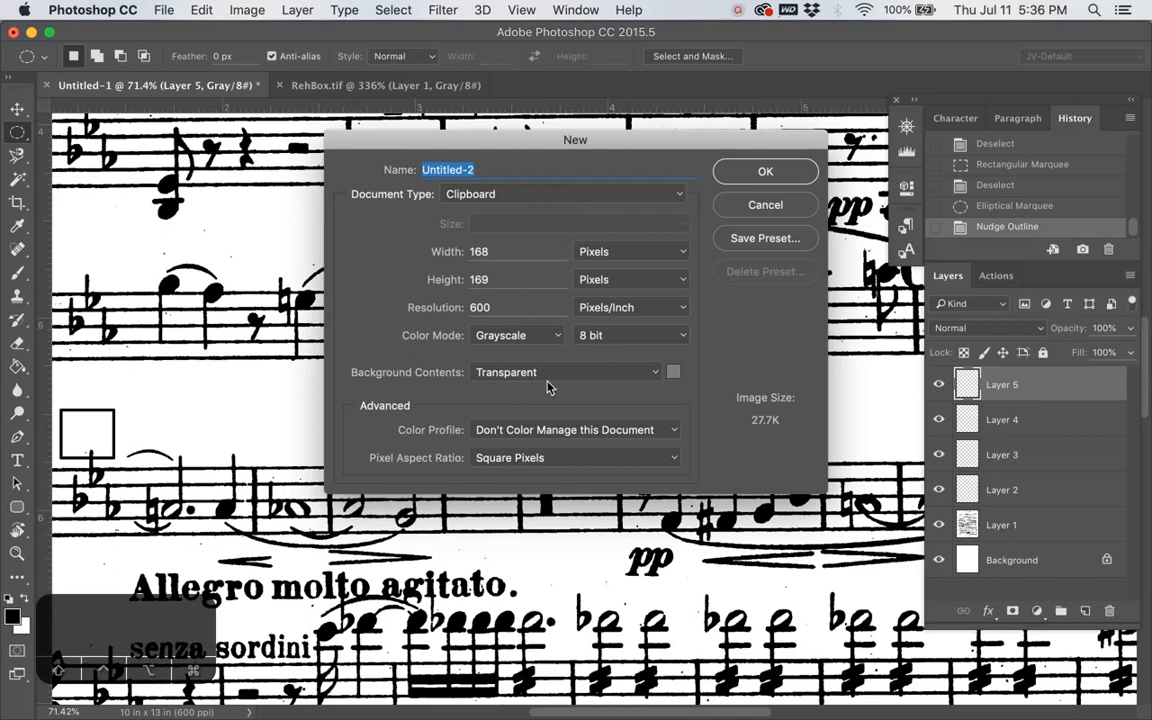
{"action": "left_click", "coordinate": [762, 172]}
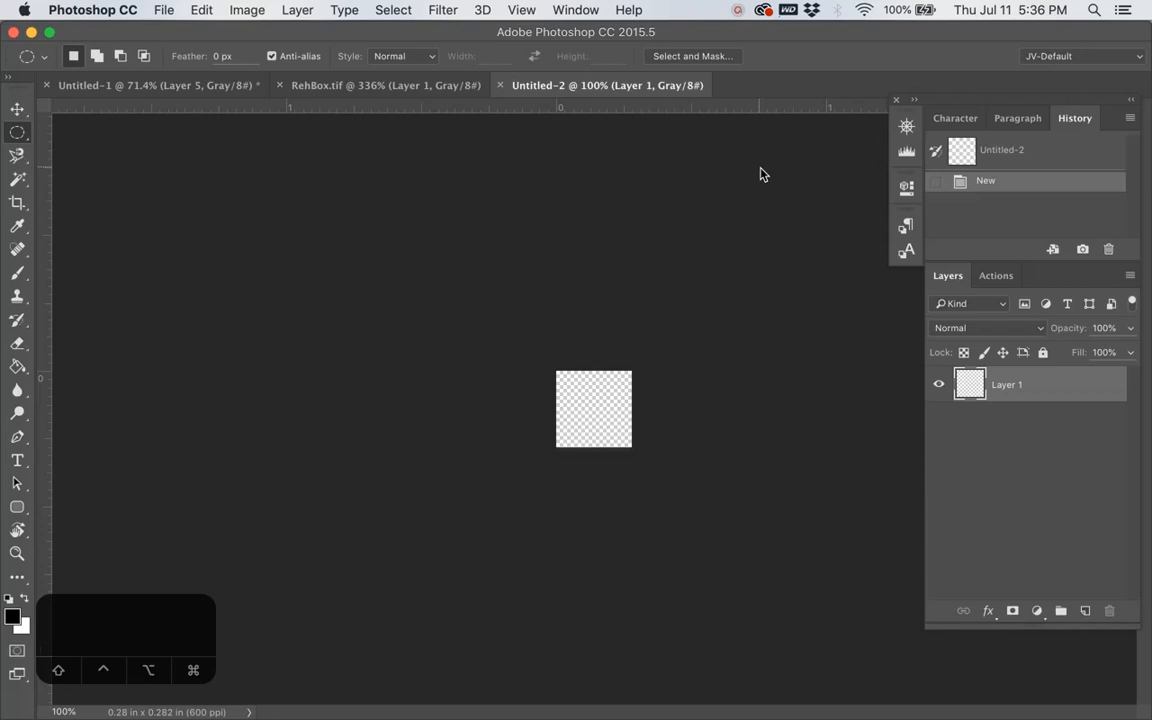
{"action": "key", "text": "super+v"}
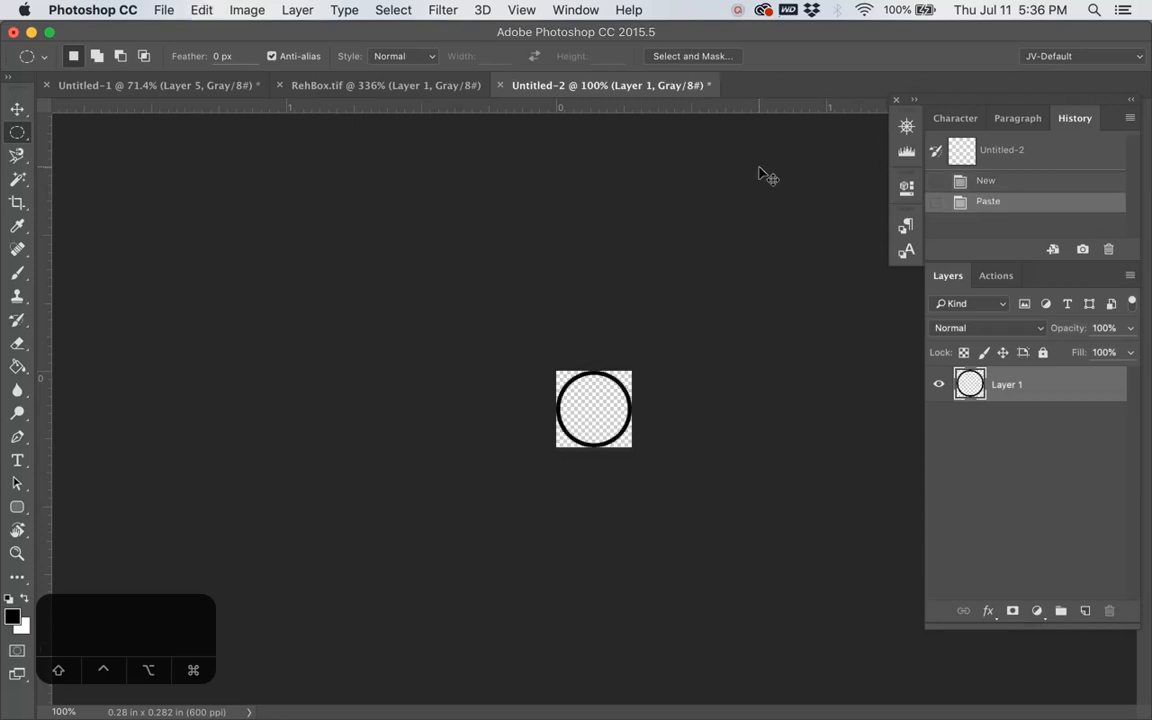
- Switch to the rectangular marquee and select the entire canvas of the new circle document
{"action": "key", "text": "m"}
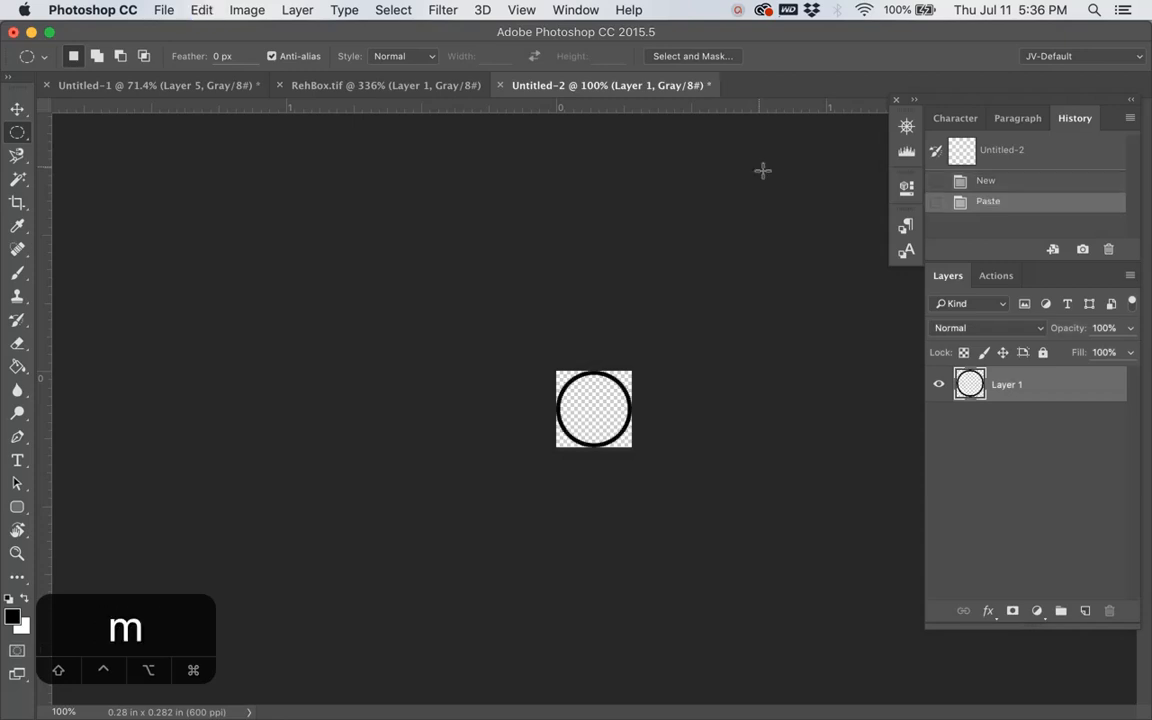
{"action": "key", "text": "shift+m"}
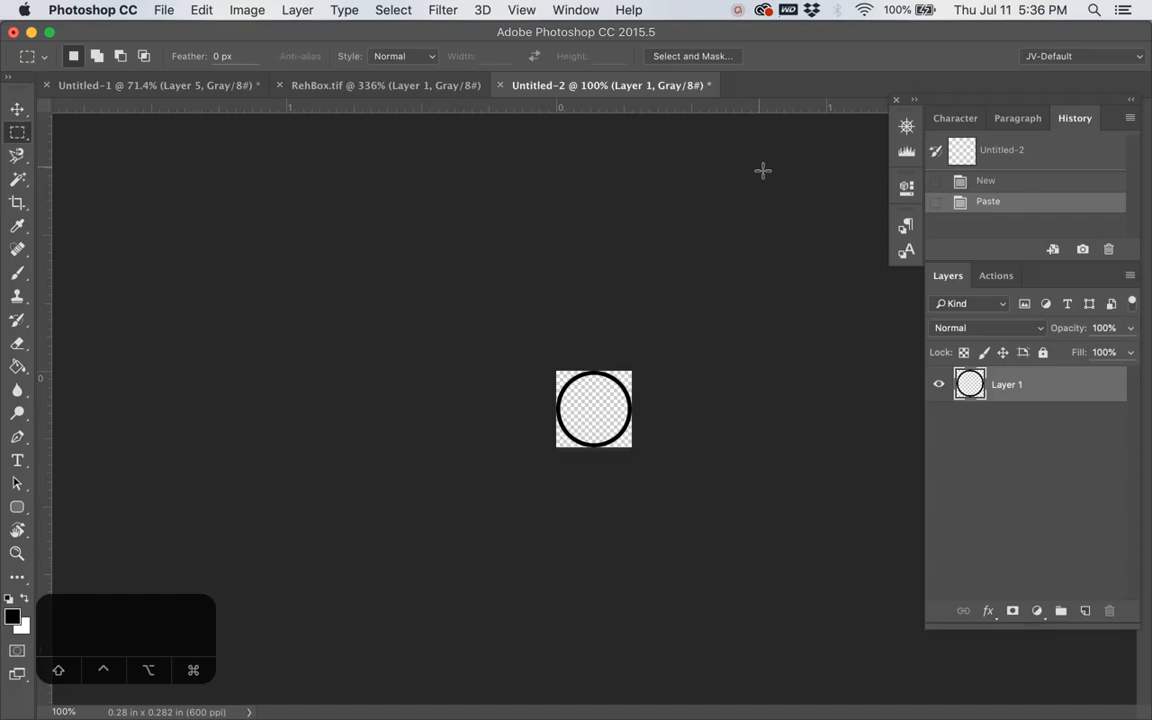
{"action": "key", "text": "super+a"}
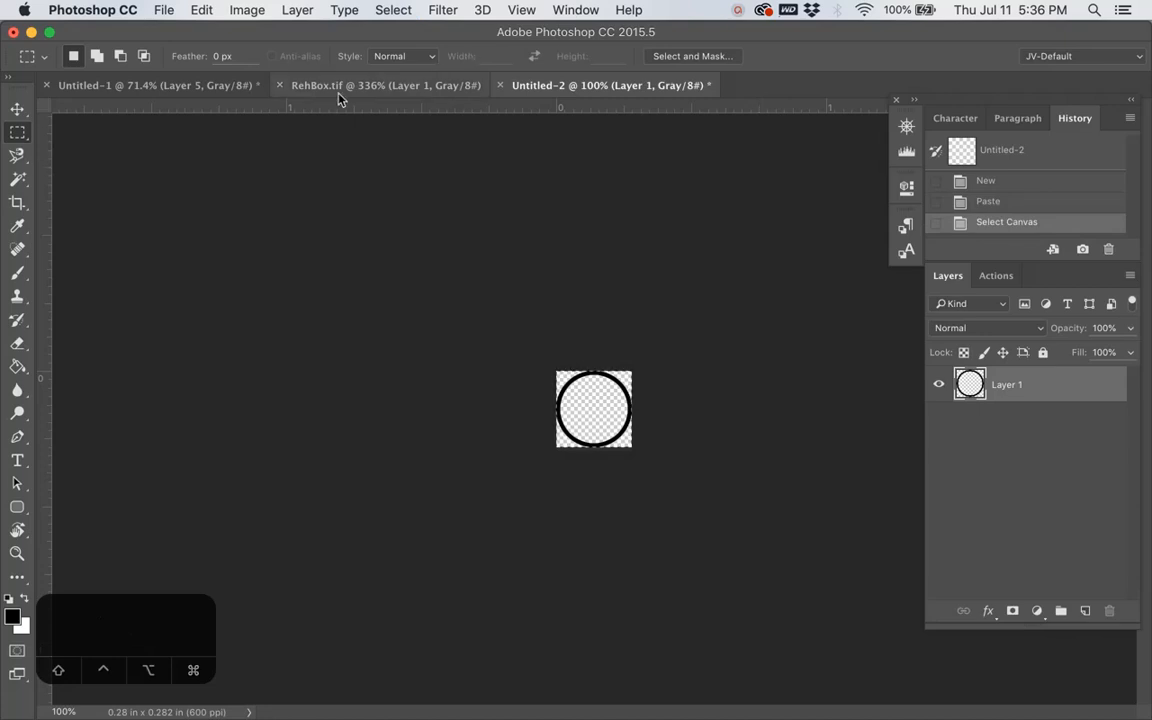
- Return to the Untitled-1 score, draw a rectangular selection around rehearsal mark D, and paste the circle there
{"action": "left_click", "coordinate": [186, 89]}
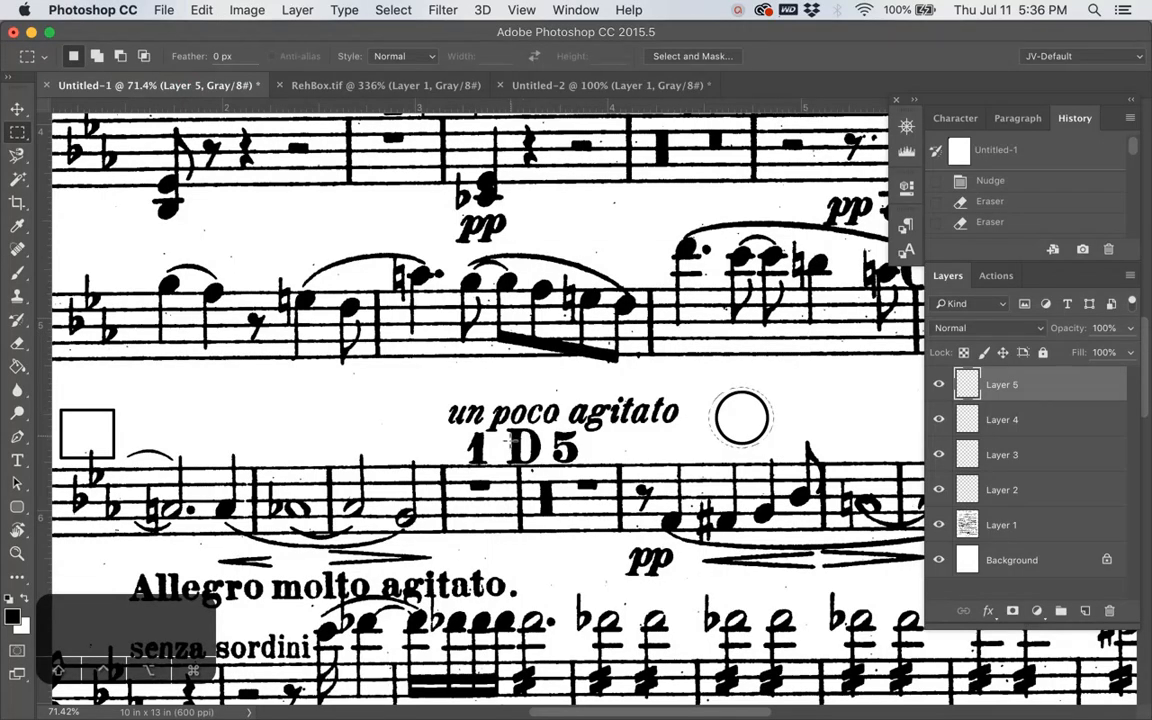
{"action": "left_click_drag", "start_coordinate": [497, 422], "coordinate": [552, 481]}
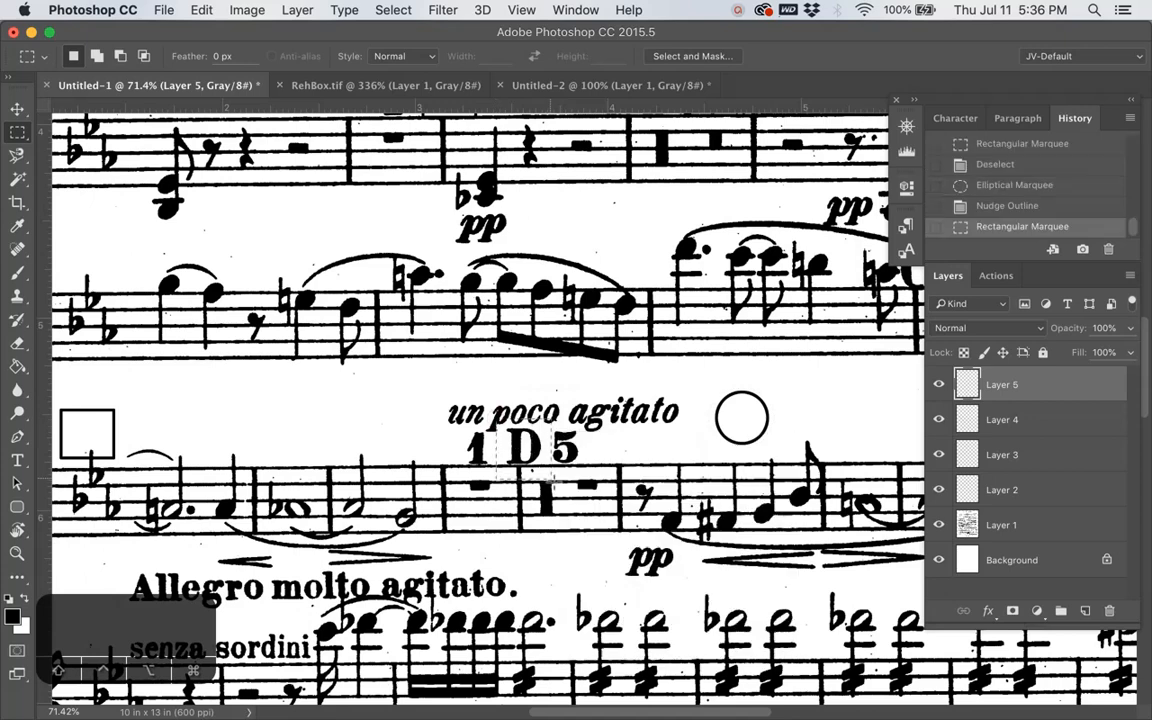
{"action": "key", "text": "super+v"}
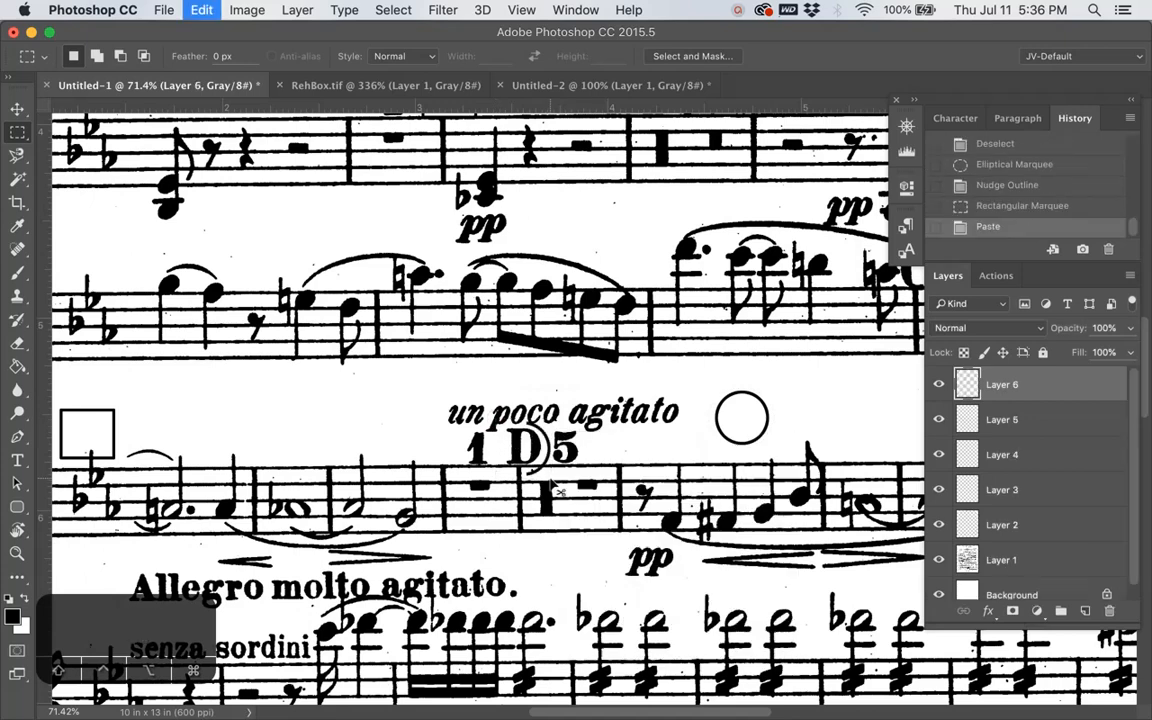
- Nudge the pasted circle slightly up and sideways until it is centered around the letter D
{"action": "key", "text": "v"}
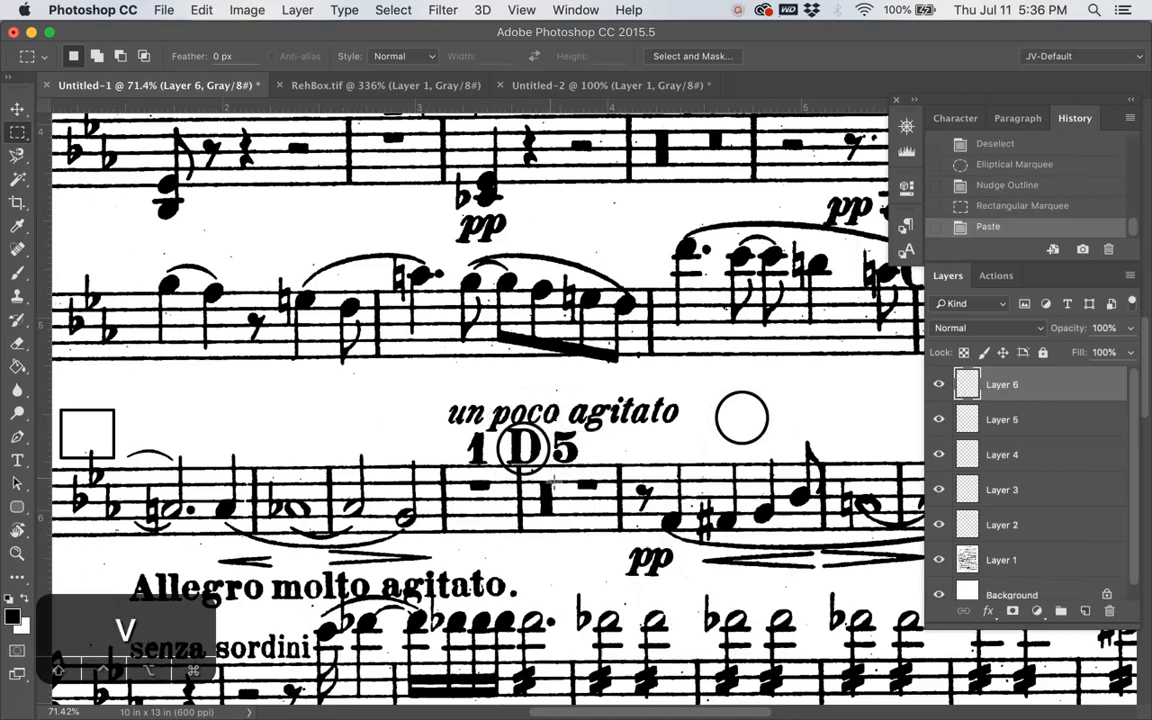
{"action": "key", "text": "Up"}
{"action": "key", "text": "Up"}
{"action": "key", "text": "Up"}
{"action": "key", "text": "Up"}
{"action": "key", "text": "Left"}
{"action": "key", "text": "Down"}
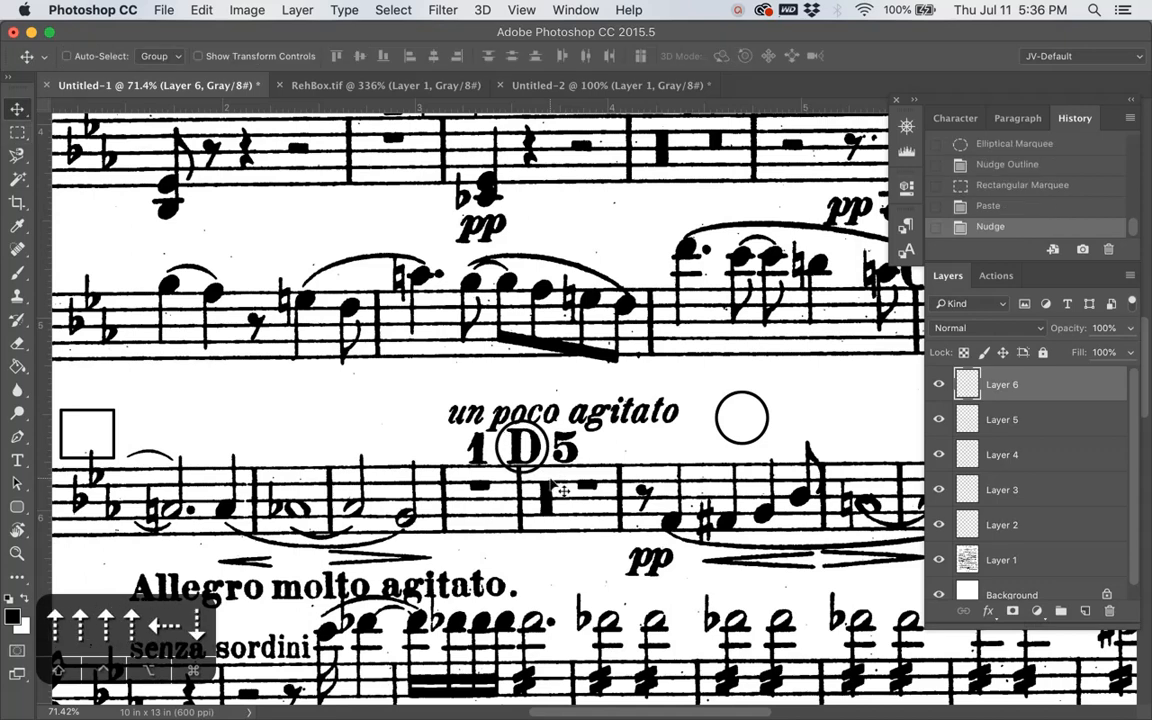
{"action": "key", "text": "Left"}
{"action": "key", "text": "Right"}
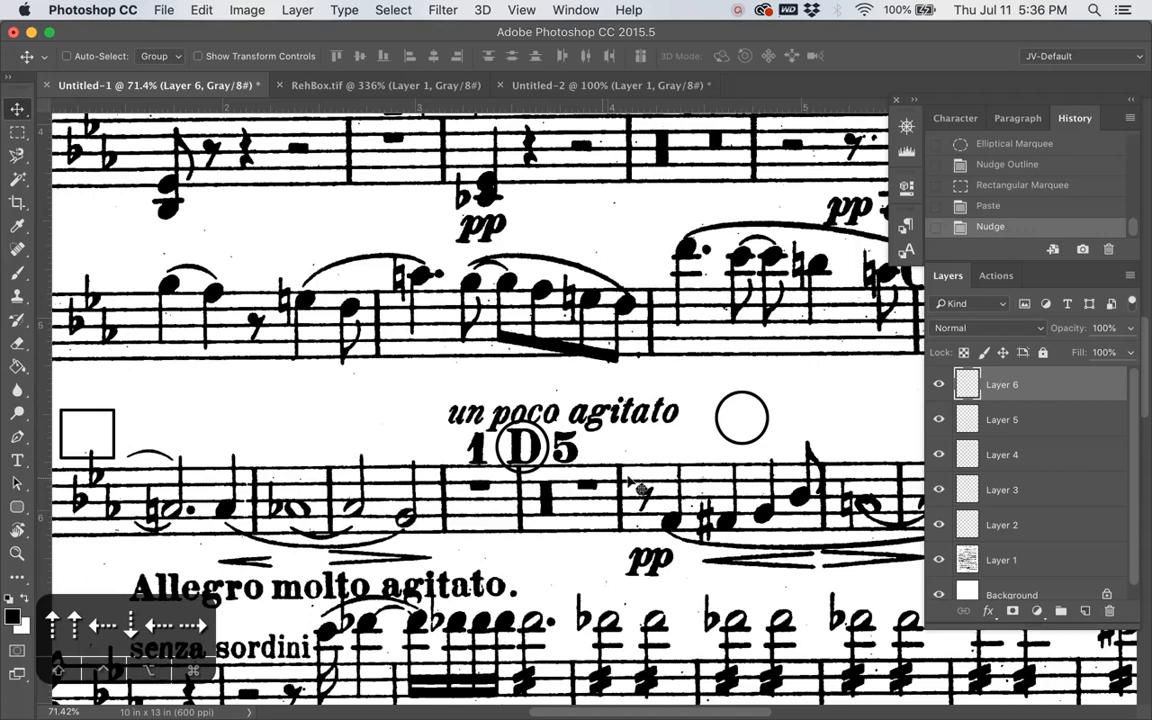
- Delete Layer 5 holding the spare circle, and merge Layer 6 through Layer 2 into a single layer
{"action": "left_click", "coordinate": [1022, 424]}
{"action": "key", "text": "BackSpace"}
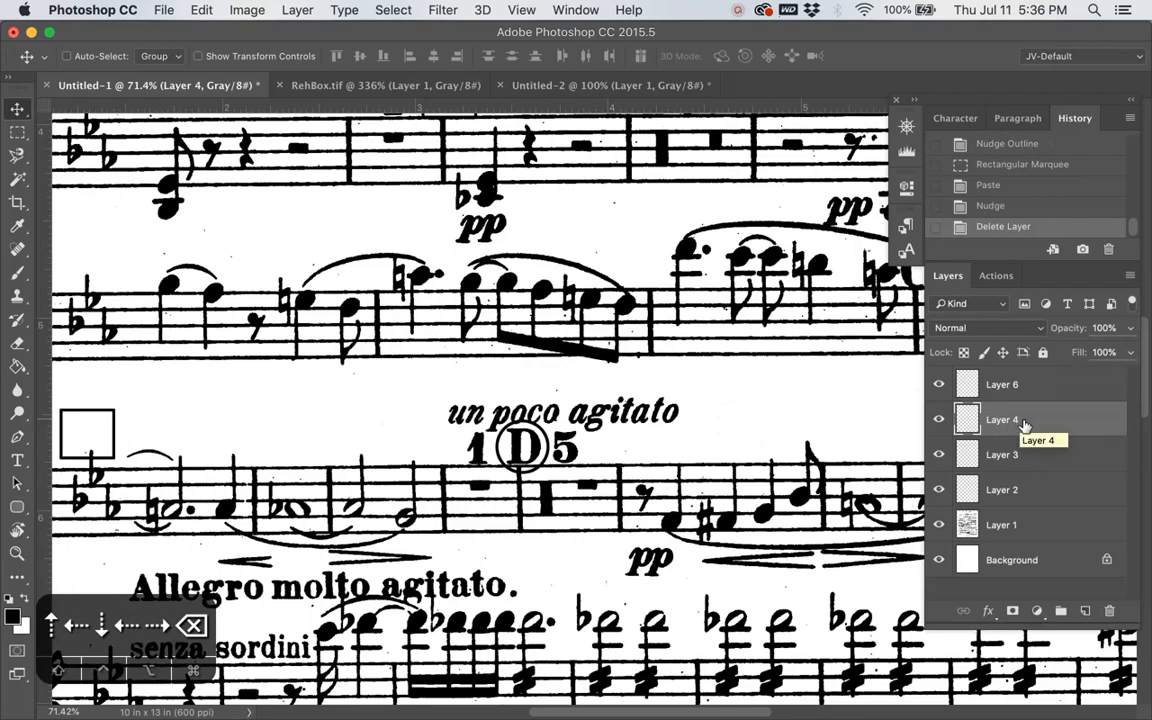
{"action": "left_click", "coordinate": [1000, 386]}
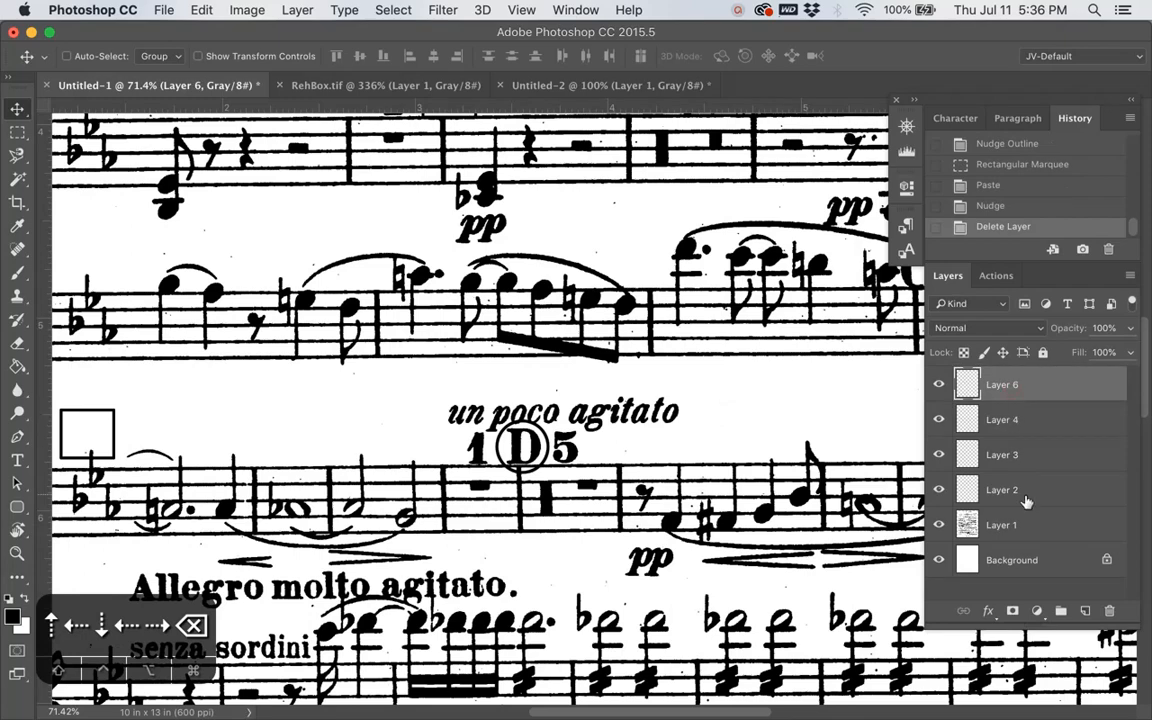
{"action": "left_click", "coordinate": [1025, 500], "text": "shift"}
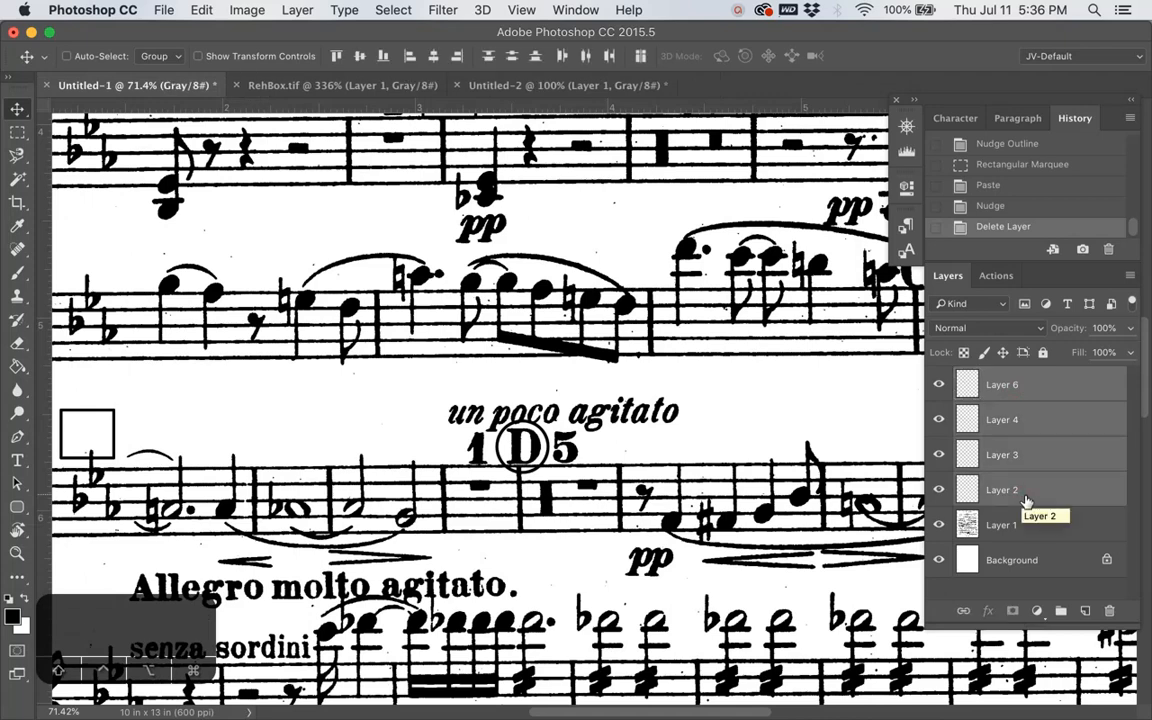
{"action": "key", "text": "super+e"}
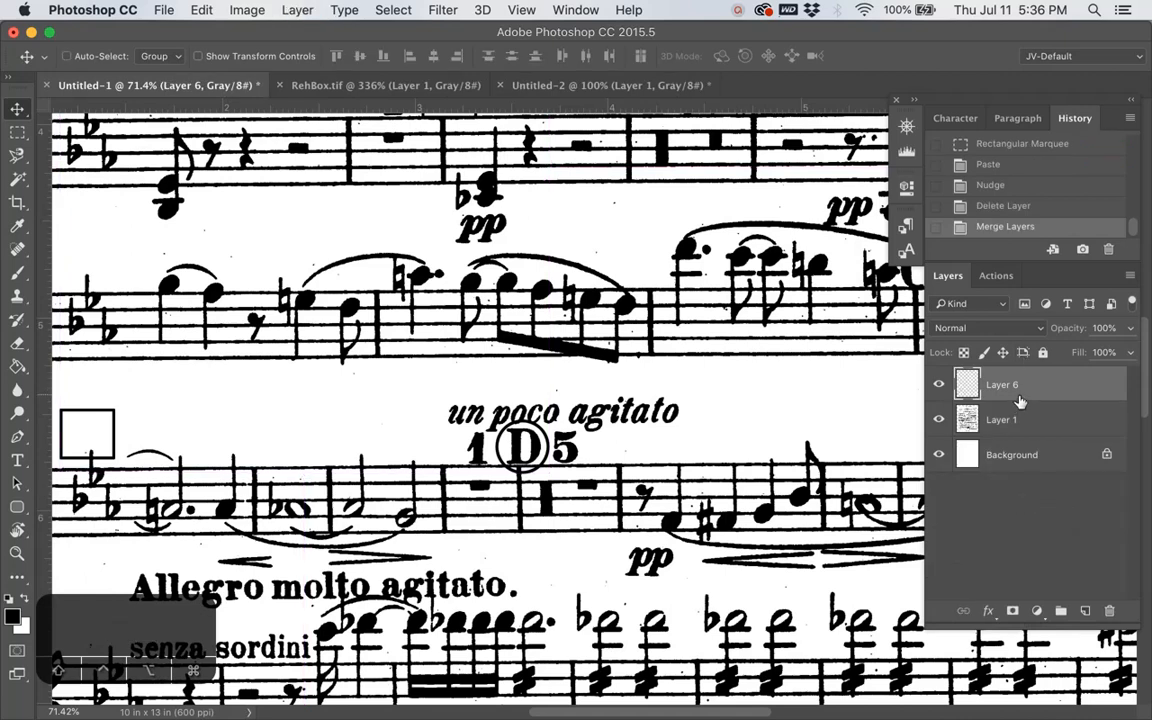
- Shift the merged layer of rehearsal-mark shapes slightly and merge it down into Layer 1
{"action": "key", "text": "v"}
{"action": "mouse_move", "coordinate": [518, 431]}
{"action": "left_mouse_down"}
{"action": "mouse_move", "coordinate": [525, 318]}
{"action": "mouse_move", "coordinate": [504, 298]}
{"action": "mouse_move", "coordinate": [515, 430]}
{"action": "left_mouse_up"}
{"action": "left_click_drag", "start_coordinate": [516, 483], "coordinate": [518, 477]}
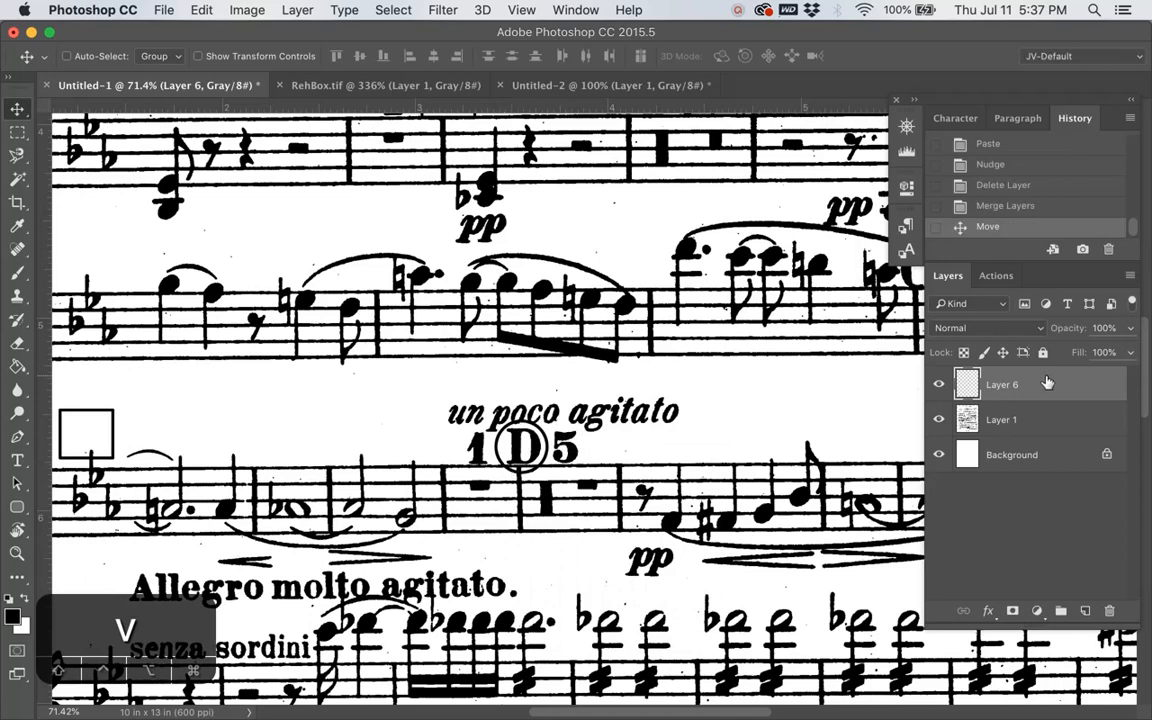
{"action": "key", "text": "super+e"}
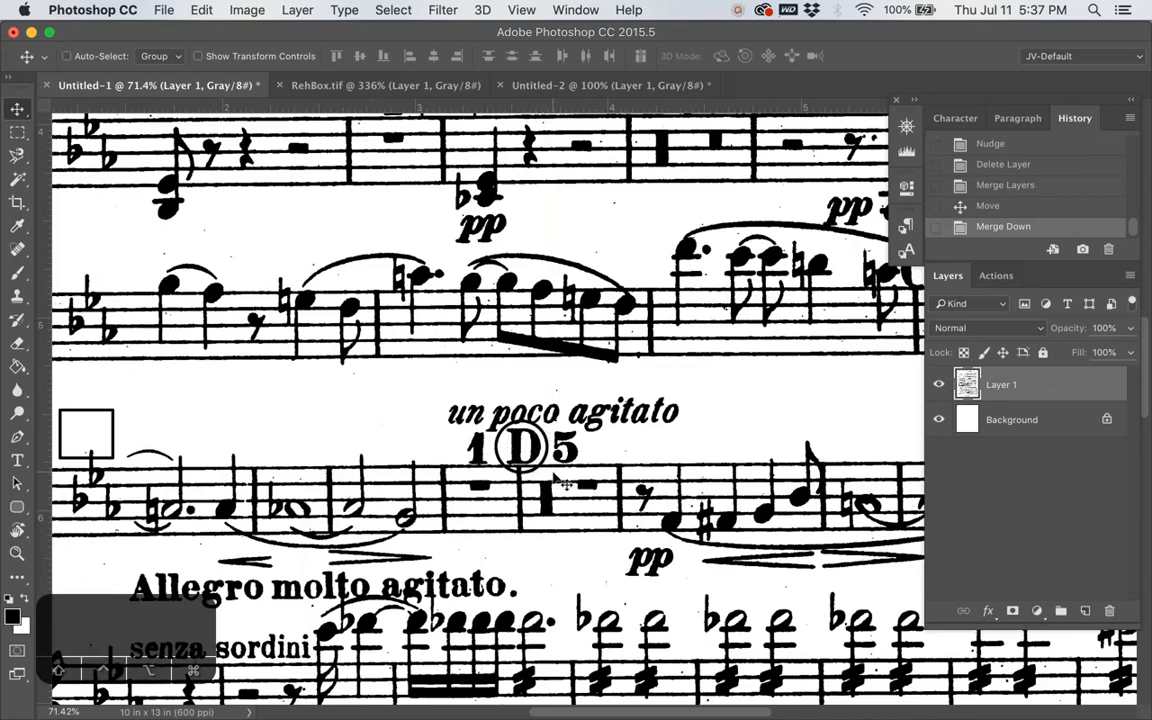
- Examine the circled D close up, and check the boxed and circled rehearsal marks across the score page
{"action": "key", "text": "super+plus"}
{"action": "key", "text": "super+plus"}
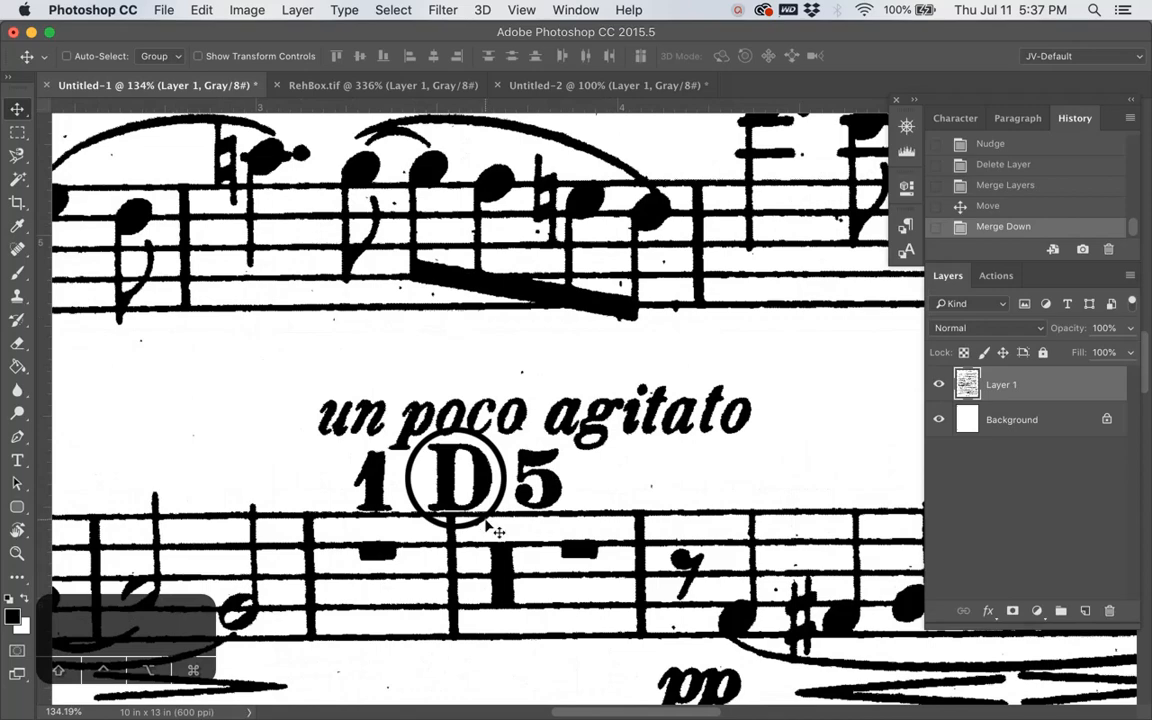
{"action": "key", "text": "super+plus"}
{"action": "scroll", "coordinate": [489, 526], "scroll_direction": "left", "scroll_amount": 8}
{"action": "scroll", "coordinate": [489, 526], "scroll_direction": "down", "scroll_amount": 2}
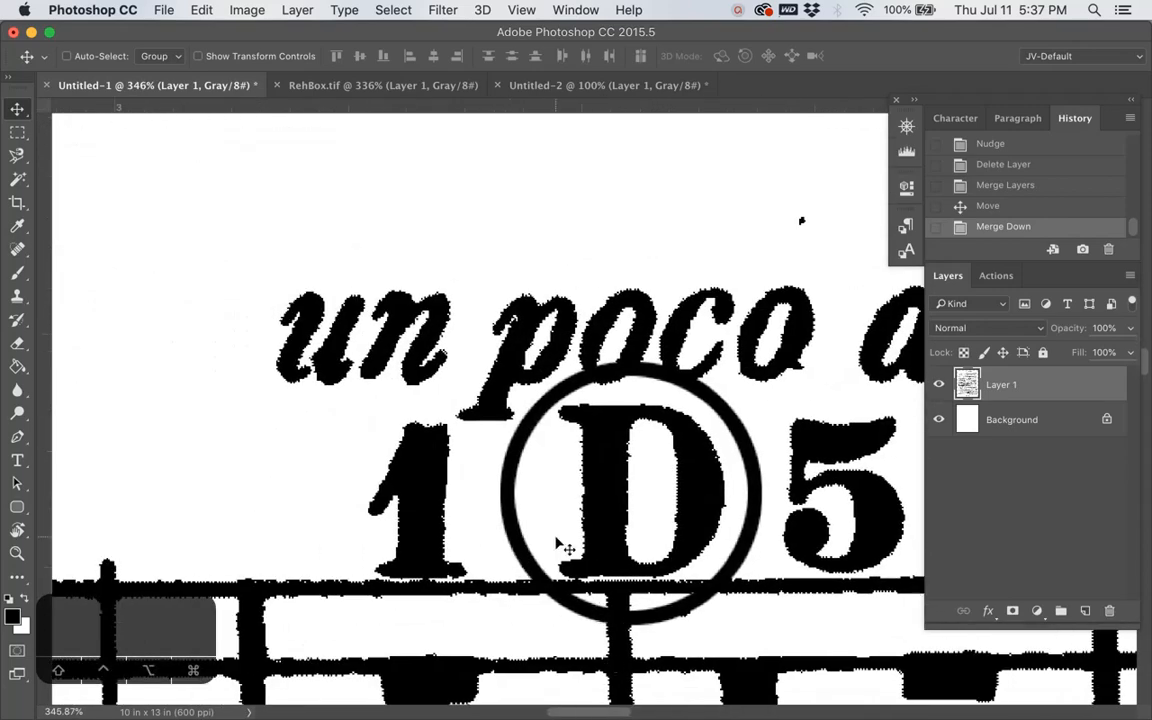
{"action": "scroll", "coordinate": [557, 543], "scroll_direction": "down", "scroll_amount": 5}
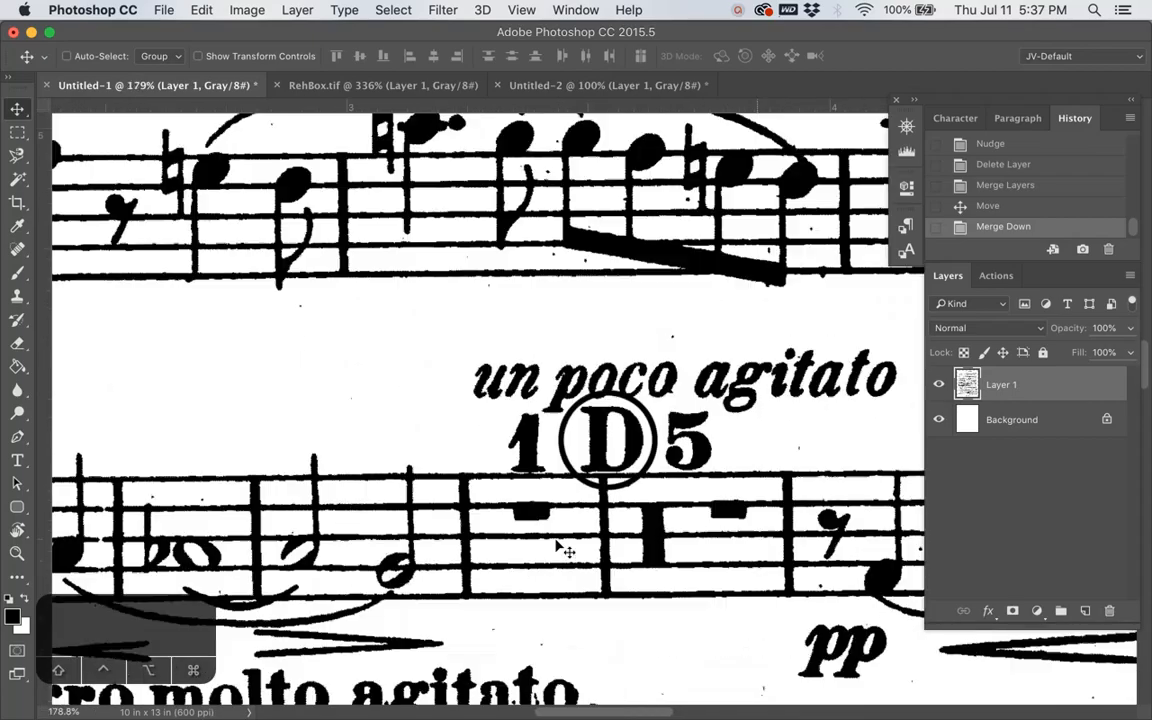
{"action": "scroll", "coordinate": [557, 543], "scroll_direction": "down", "scroll_amount": 8}
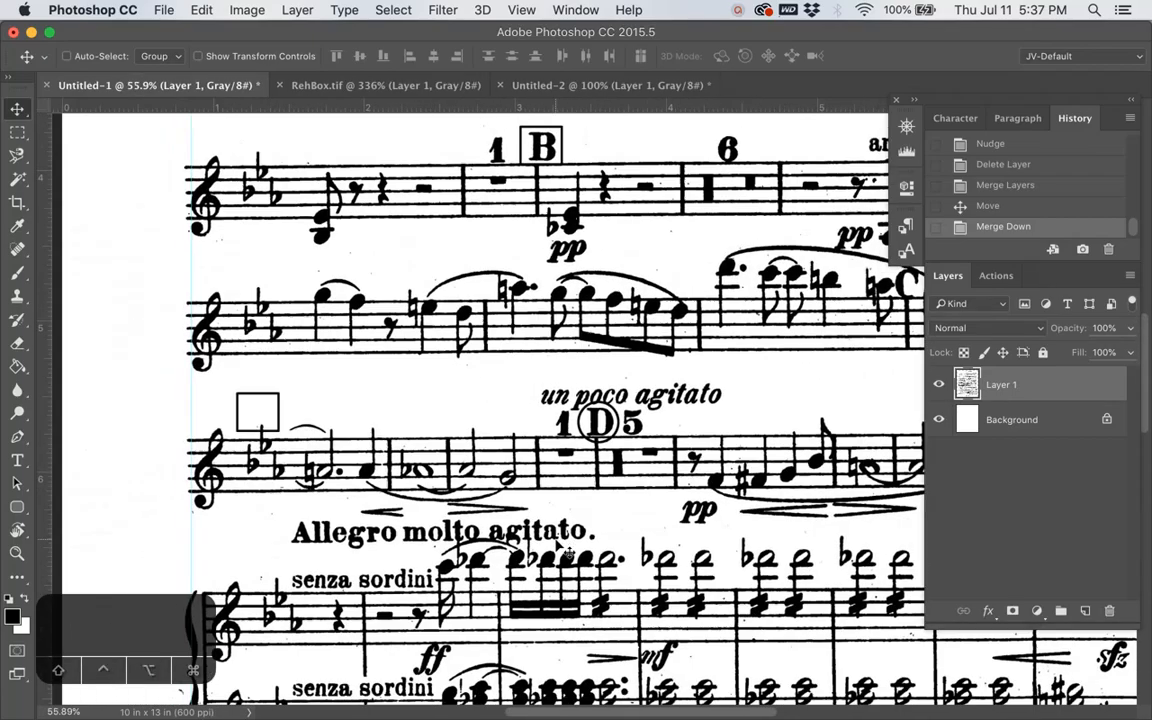
{"action": "scroll", "coordinate": [560, 546], "scroll_direction": "down", "scroll_amount": 3}
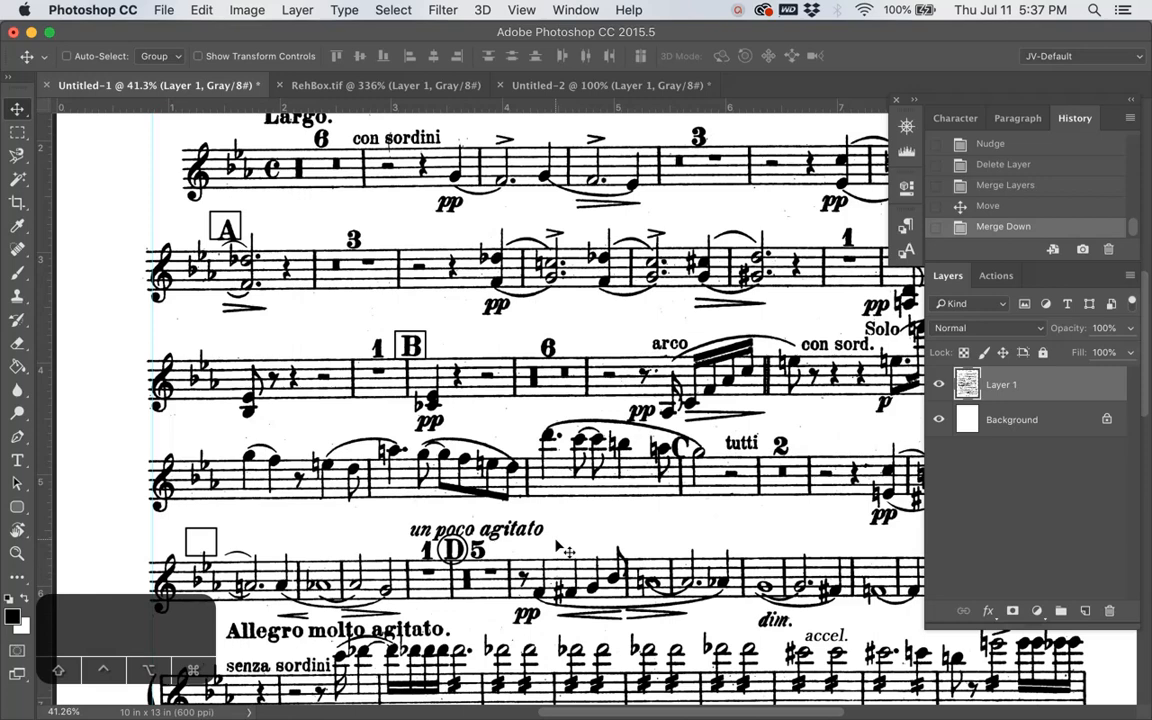
{"action": "left_click", "coordinate": [737, 10]}
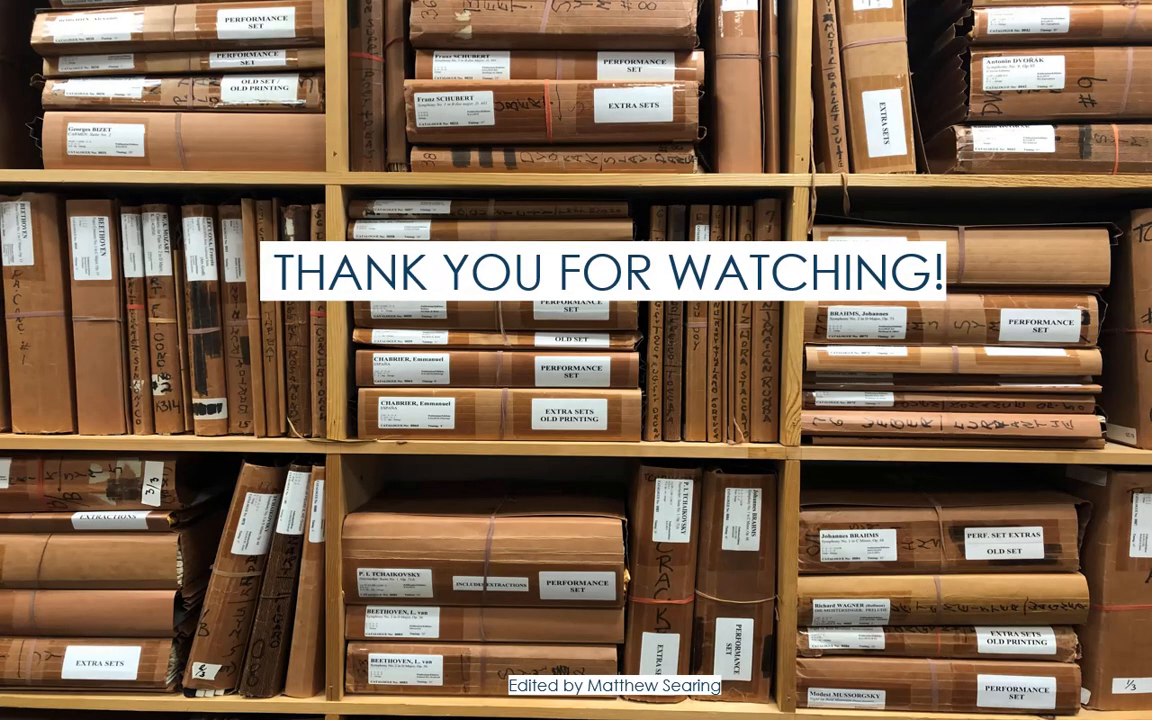